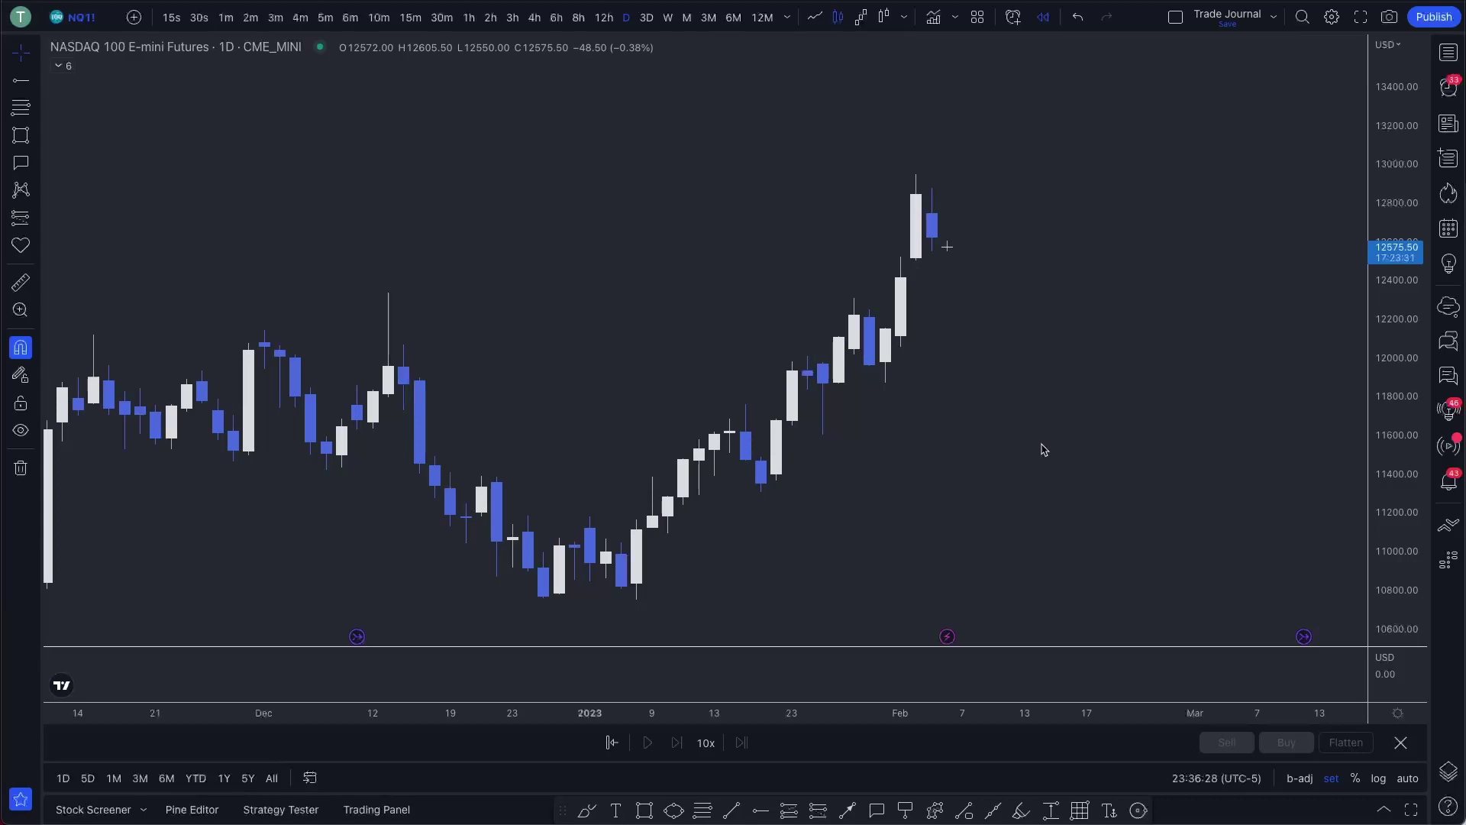
Zoom the NQ1! daily chart in on its latest candles by stretching the price scale
scroll(1043, 449, "right", 4)
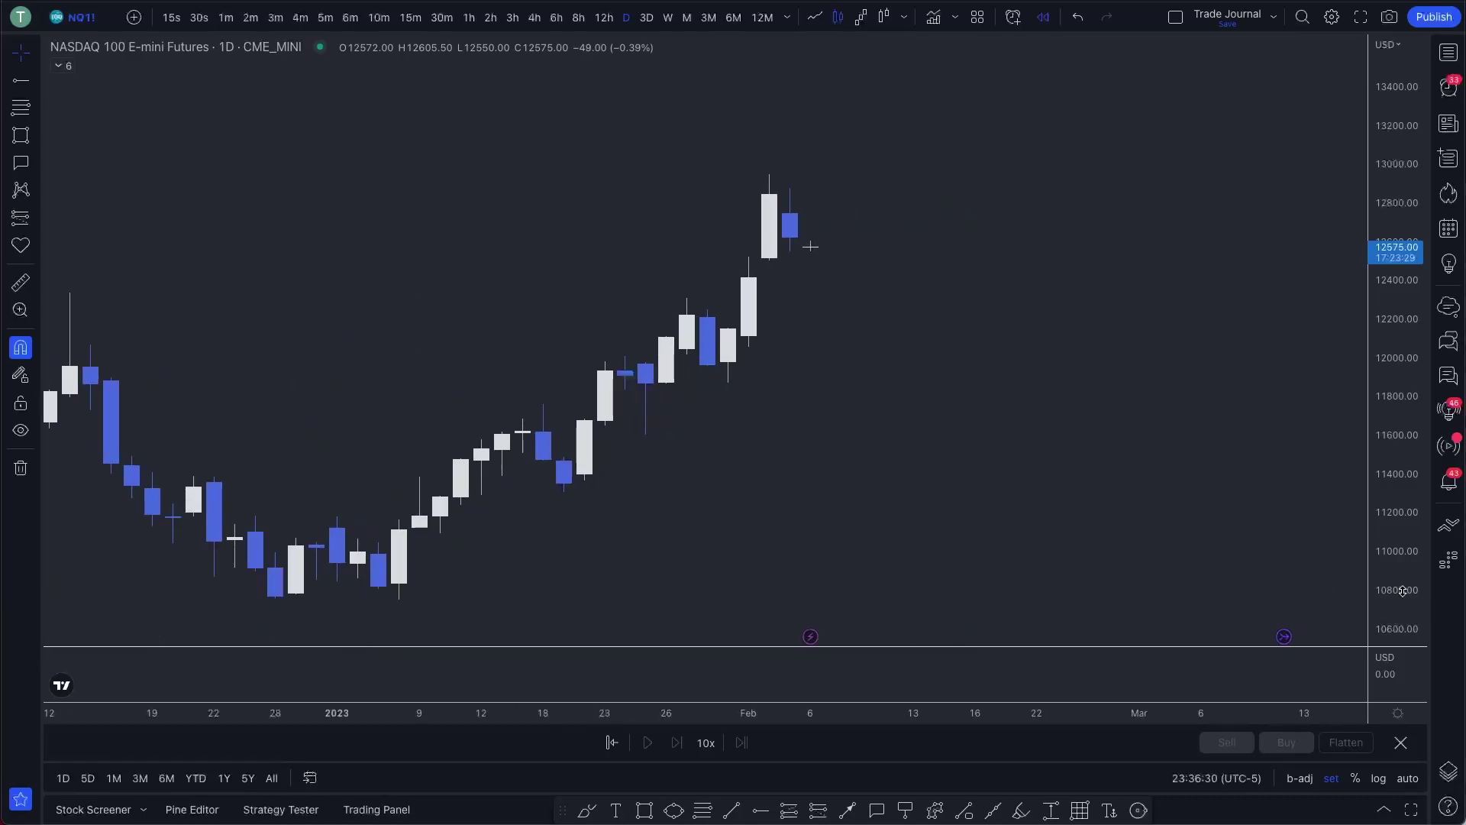
left_click_drag(1403, 590, 1400, 474)
left_click_drag(1129, 425, 1091, 484)
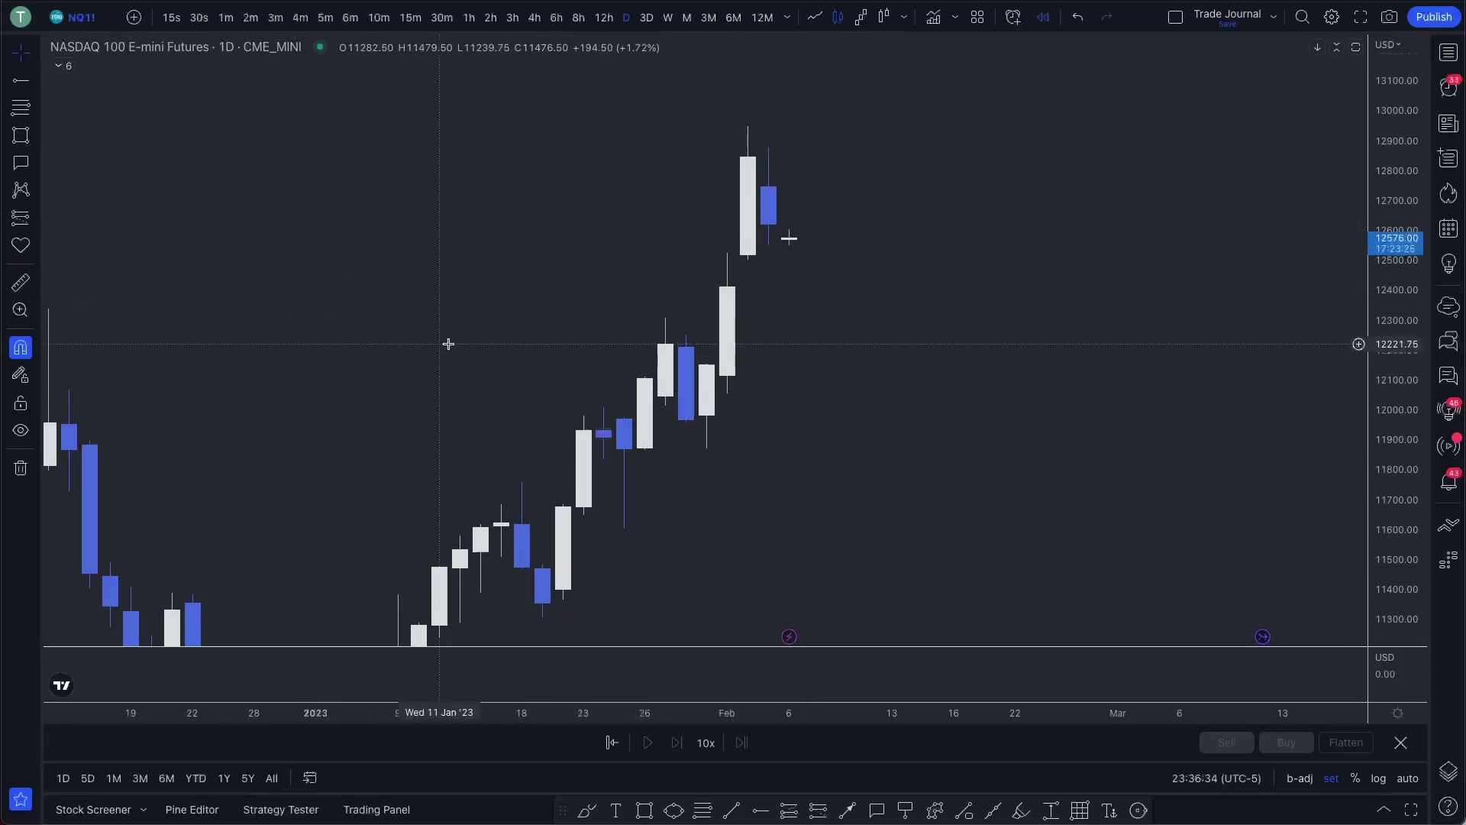
key("ctrl+Tab")
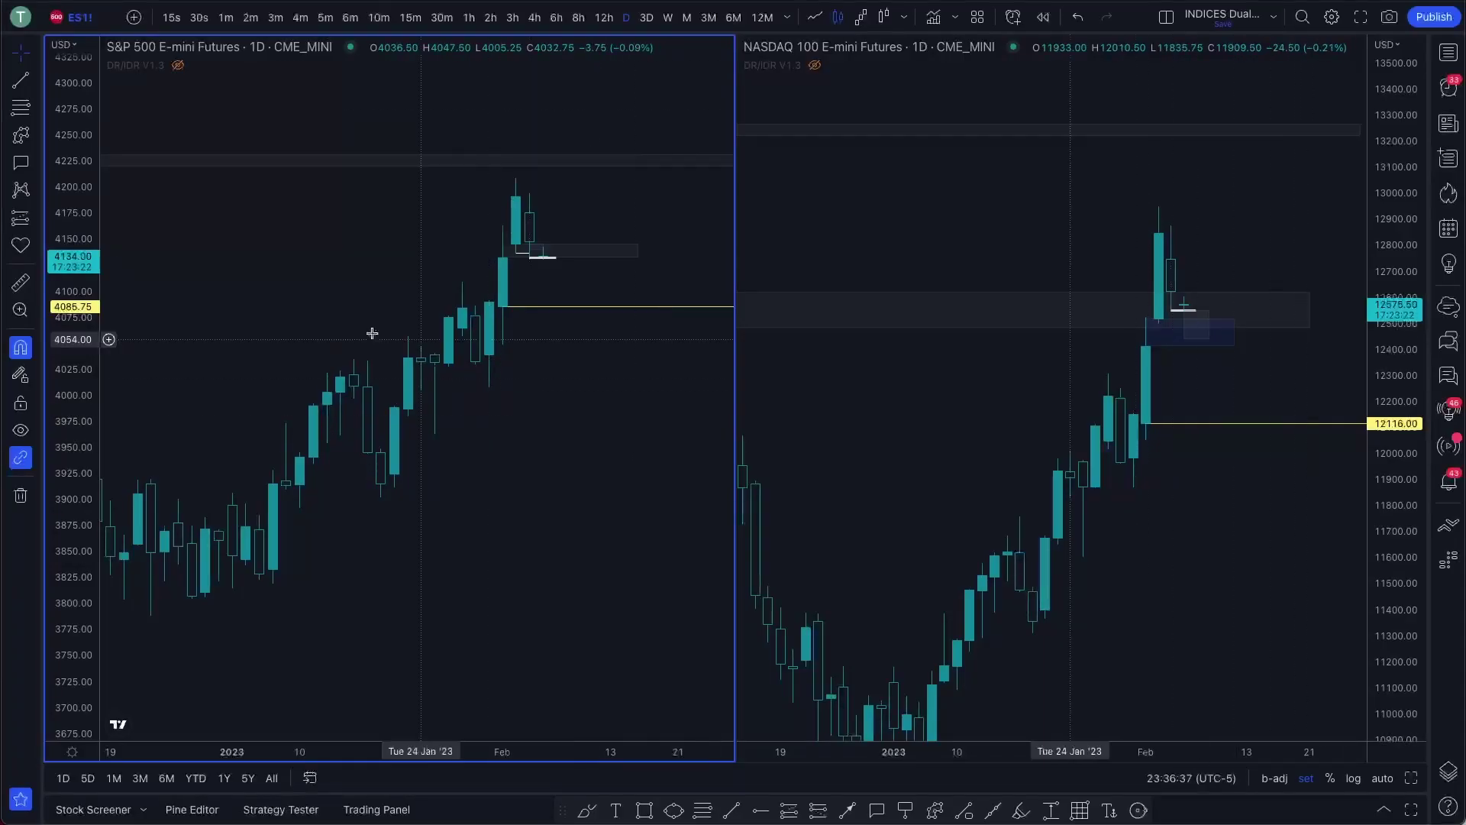
key("ctrl+Tab")
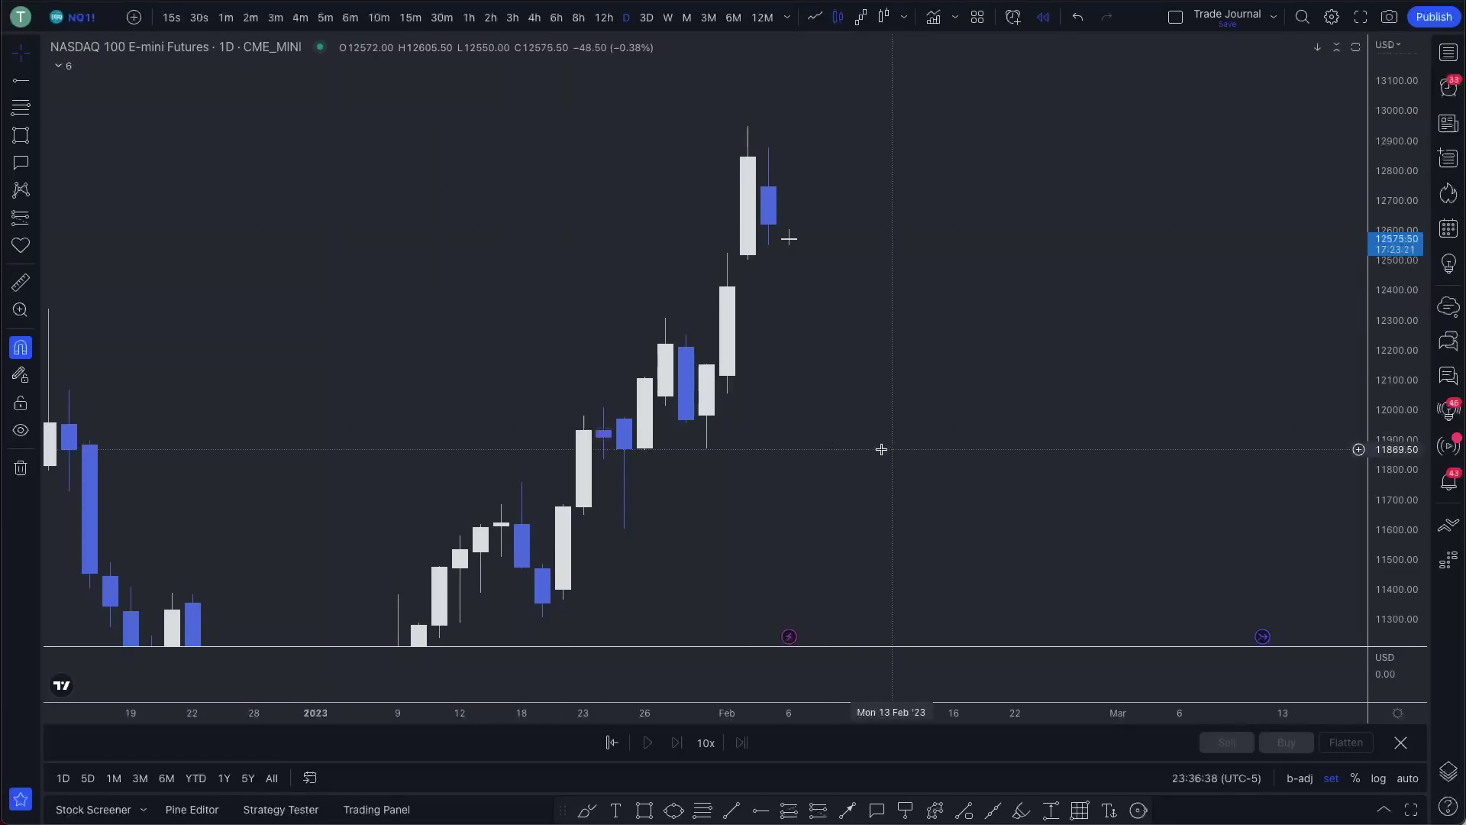
Inspect the up-candle body colour choices in the candle settings without changing them
double_click(714, 371)
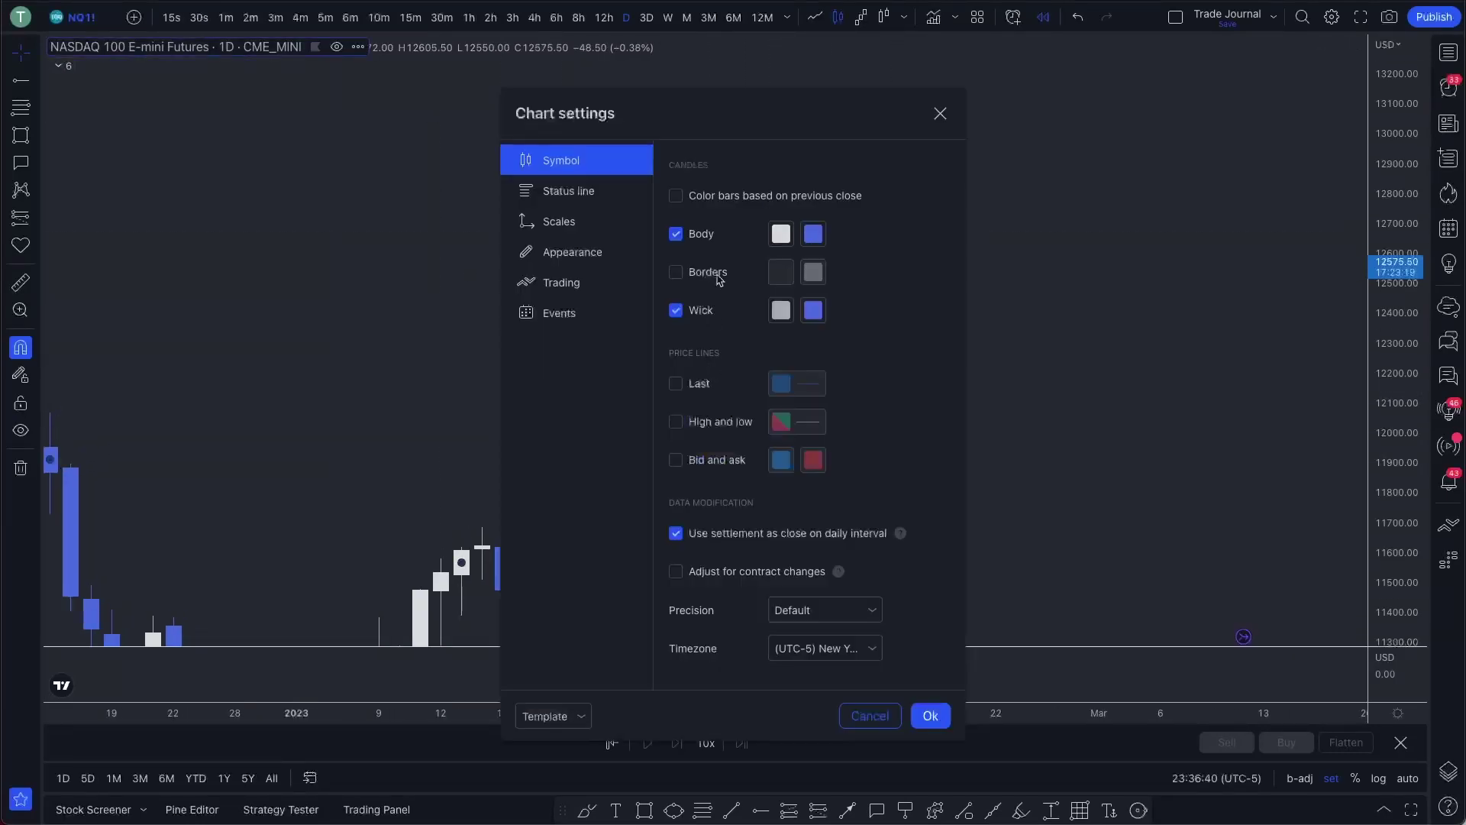
left_click(778, 234)
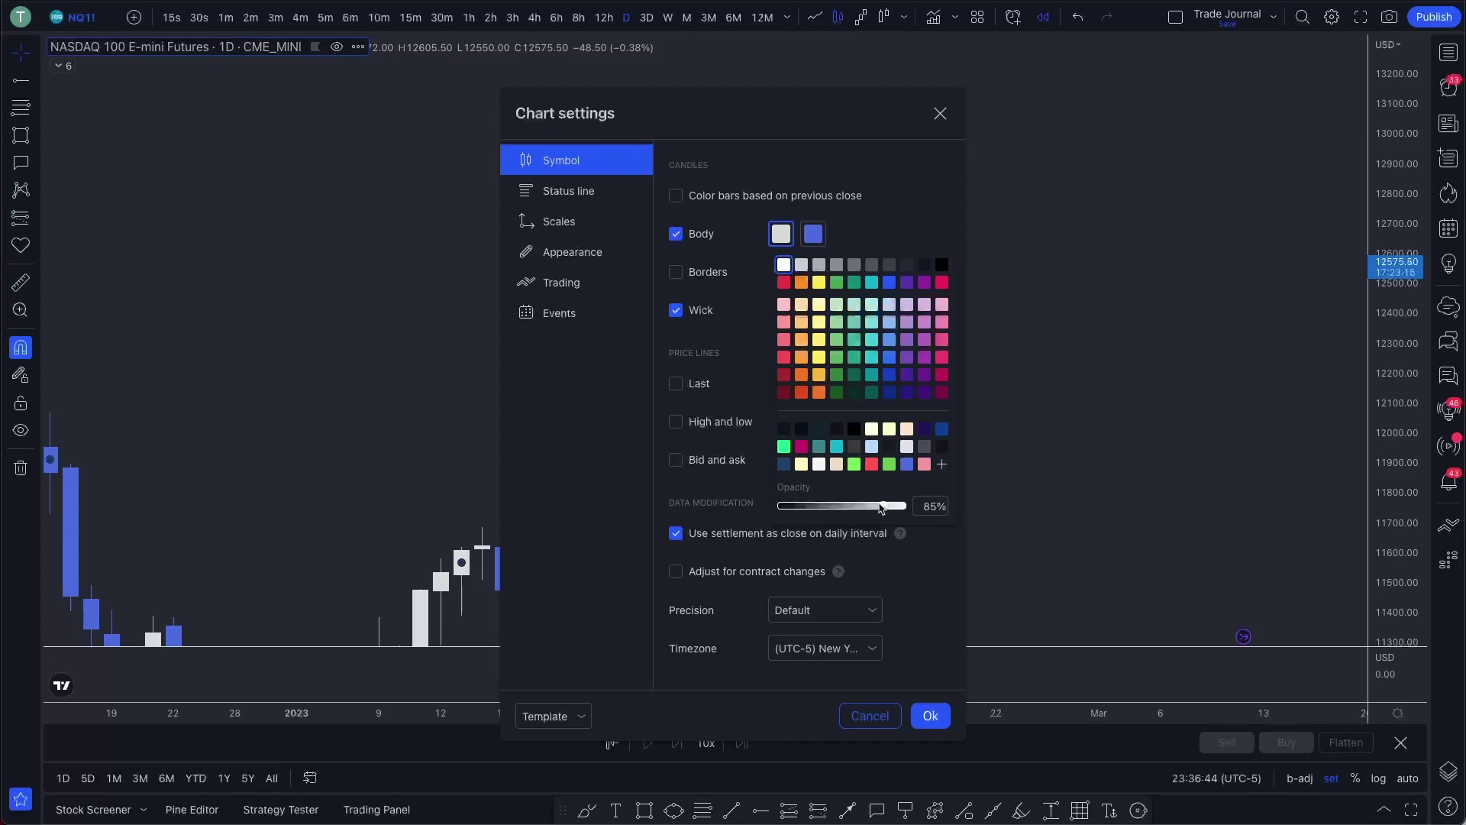
left_click(884, 727)
Copy the down-candle body hex code 5576e7, then draw a rectangle right of the latest candles
double_click(756, 231)
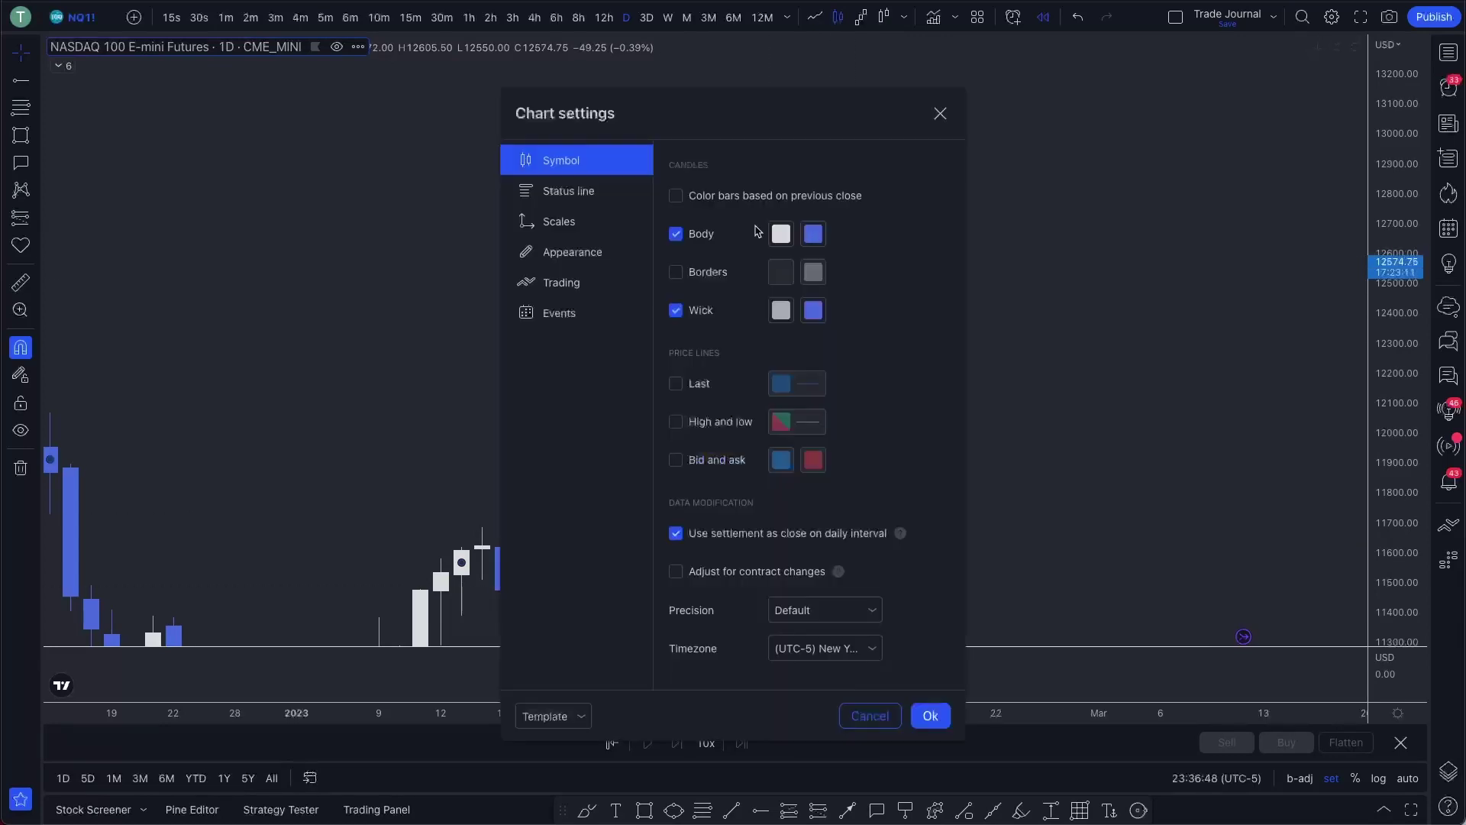
left_click(814, 235)
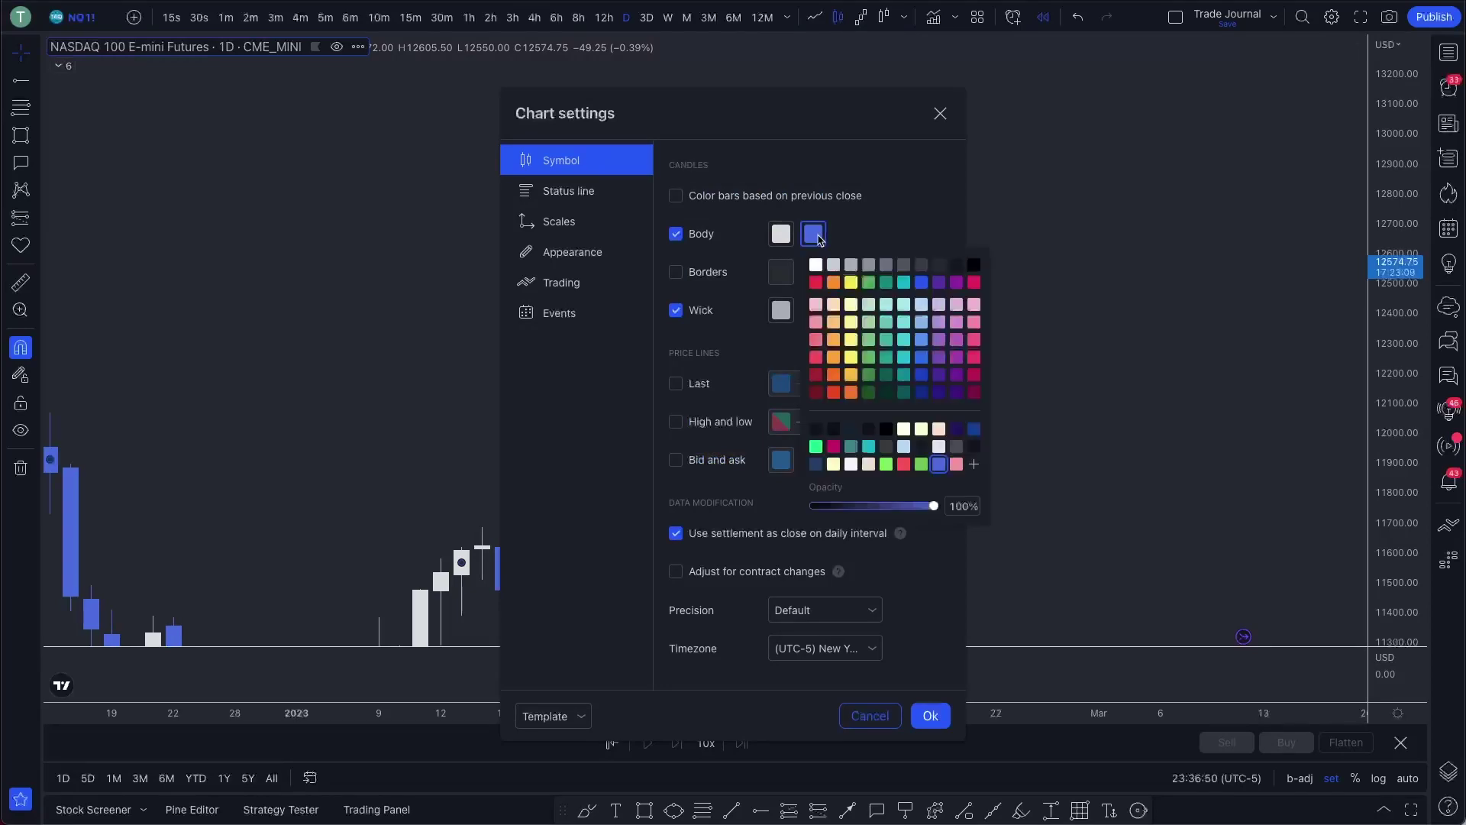
left_click(975, 465)
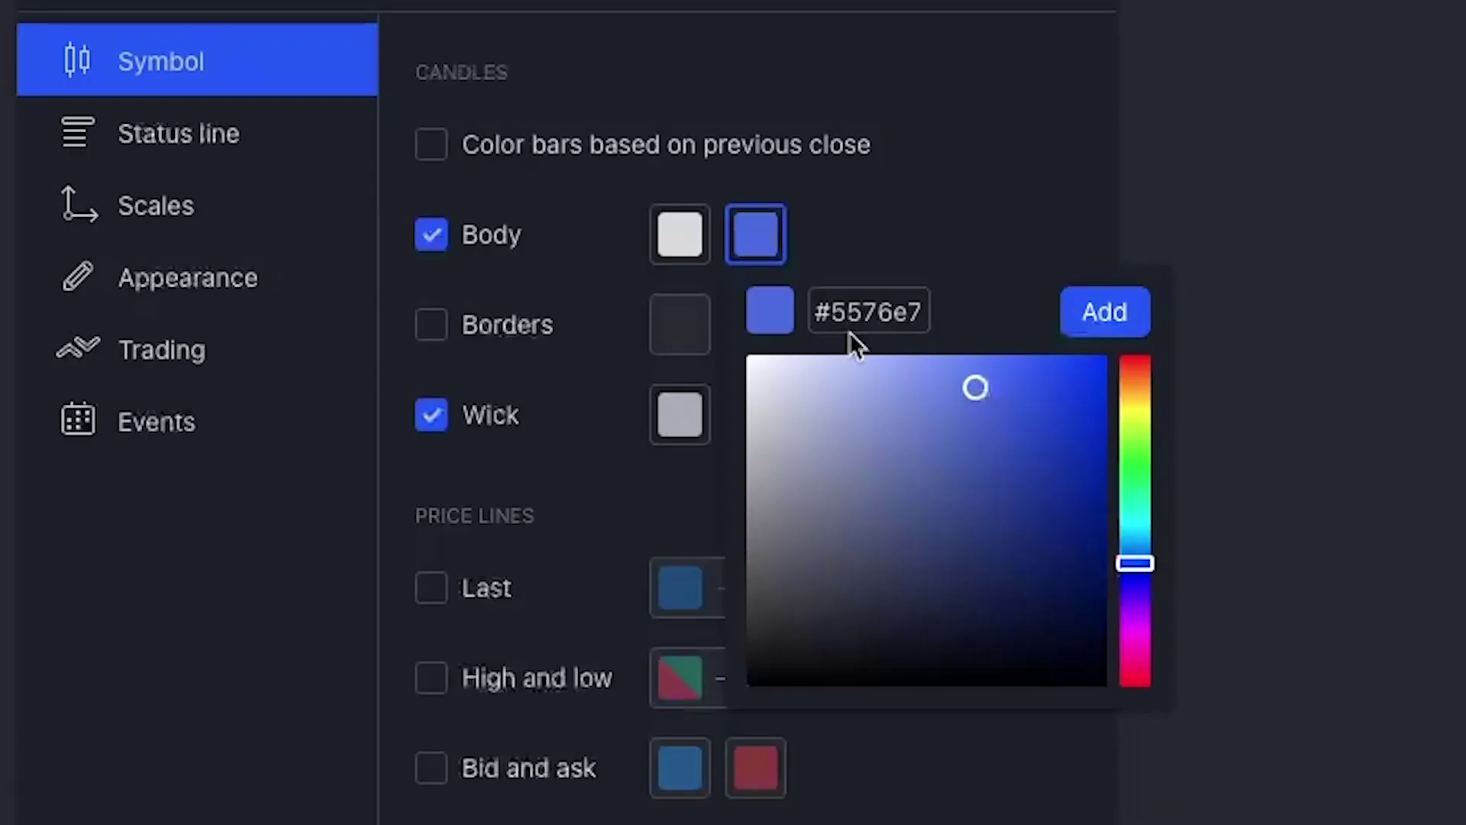
left_click(828, 314)
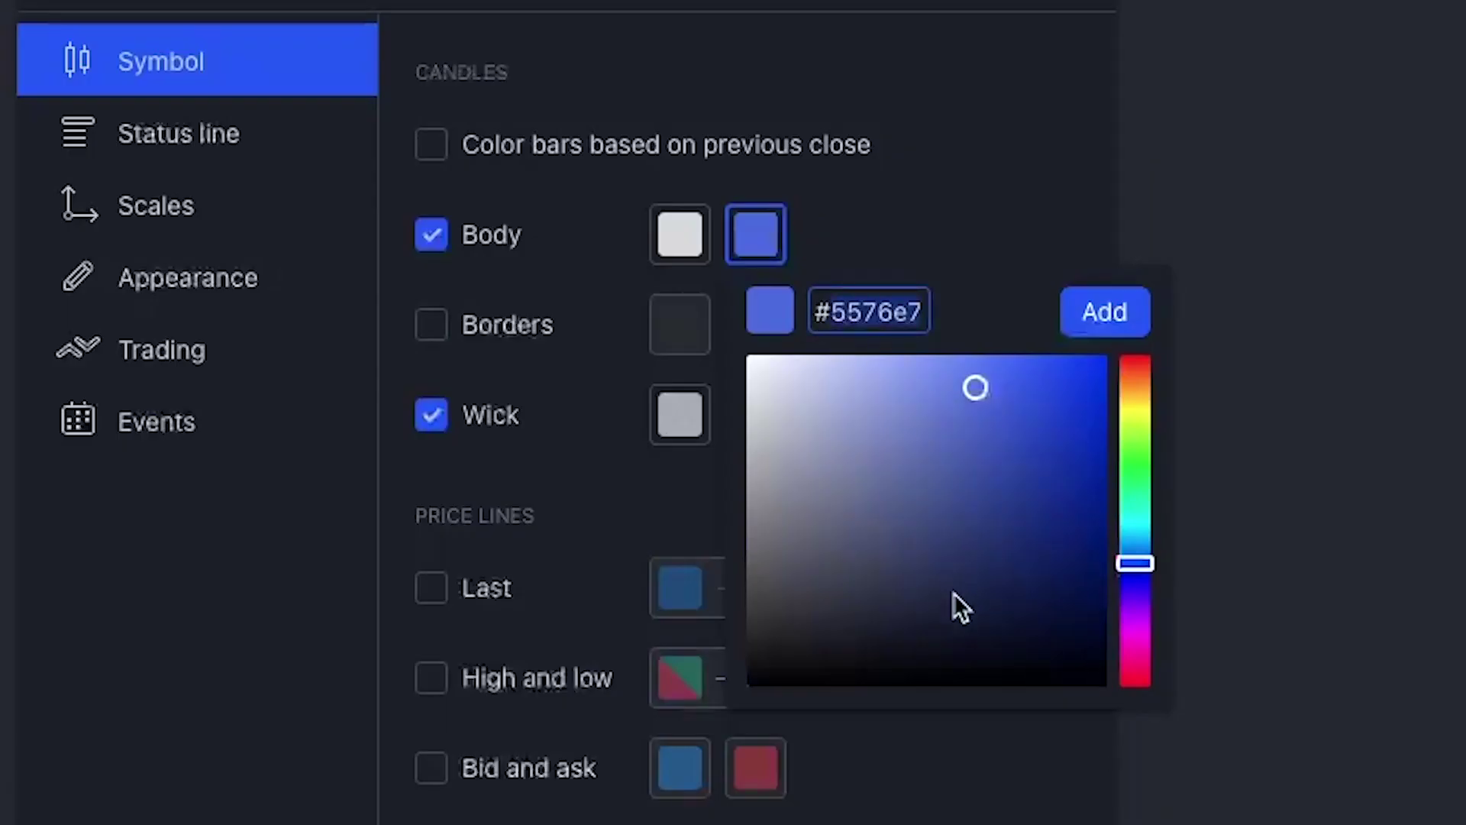
left_click(1388, 432)
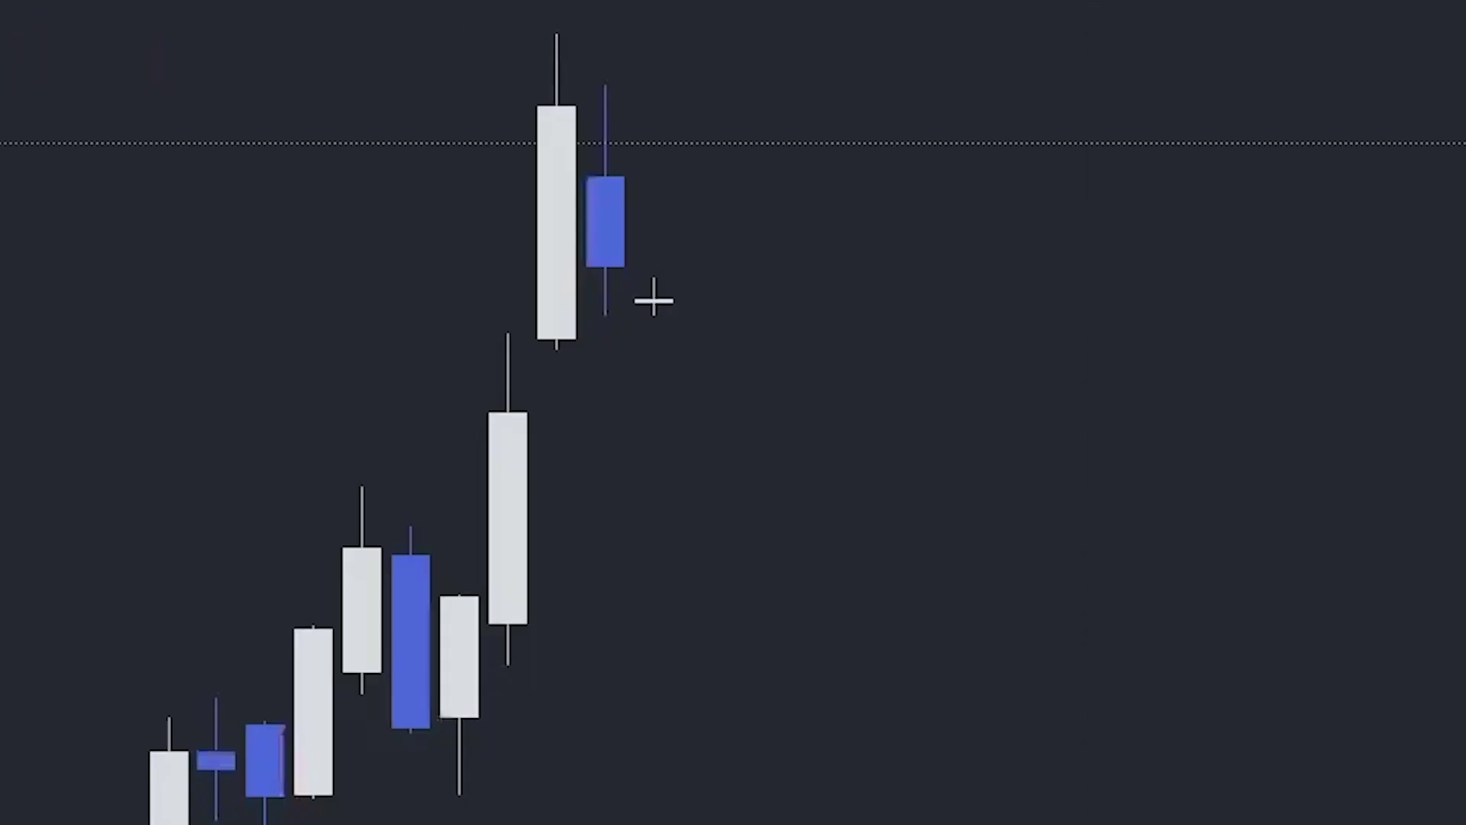
mouse_move(605, 752)
left_mouse_down()
mouse_move(1082, 467)
mouse_move(1193, 467)
mouse_move(1193, 480)
left_mouse_up()
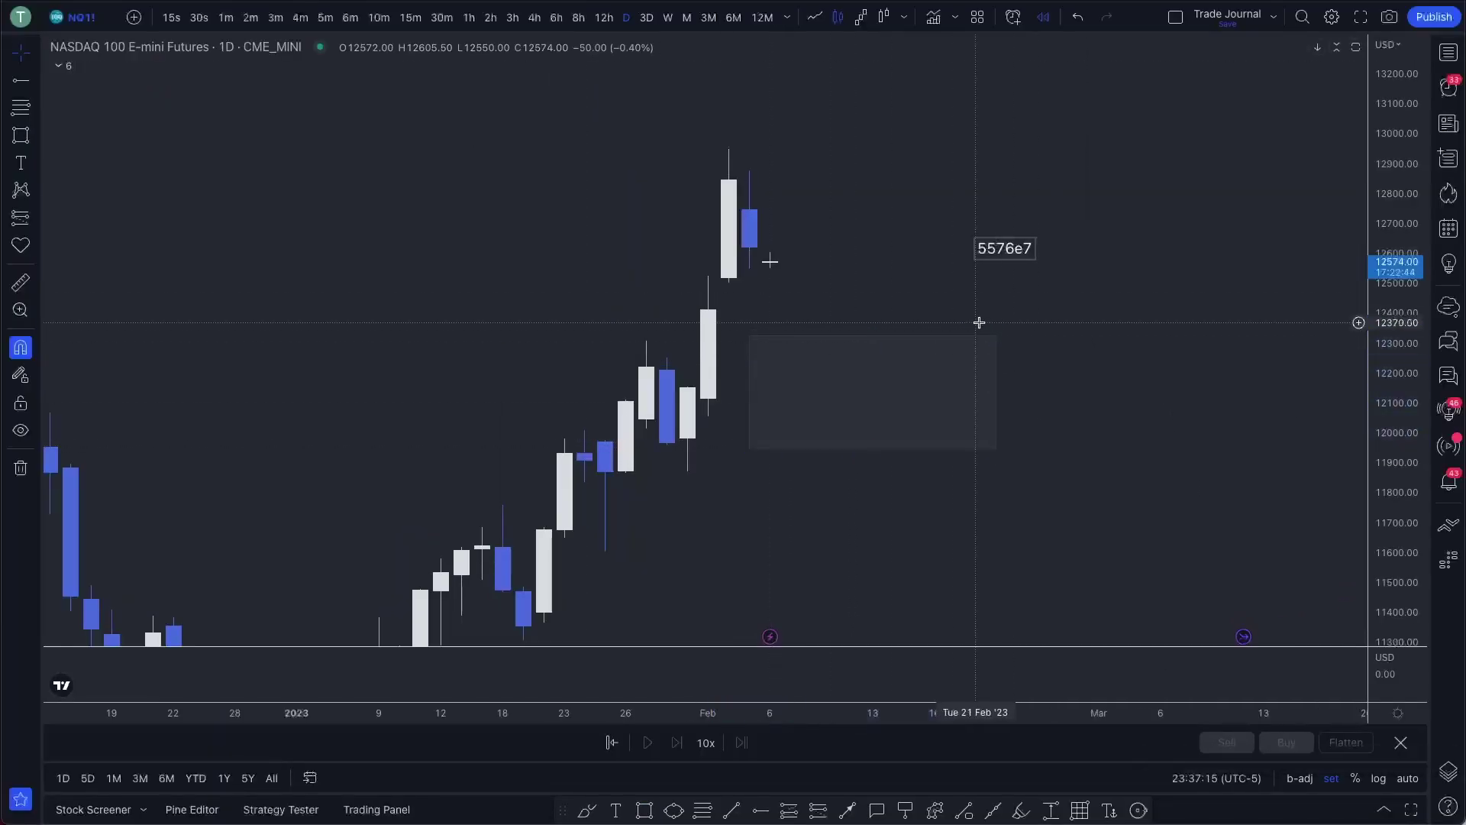
Try the LONDON template on the rectangle, then undo it
right_click(996, 336)
mouse_move(1115, 353)
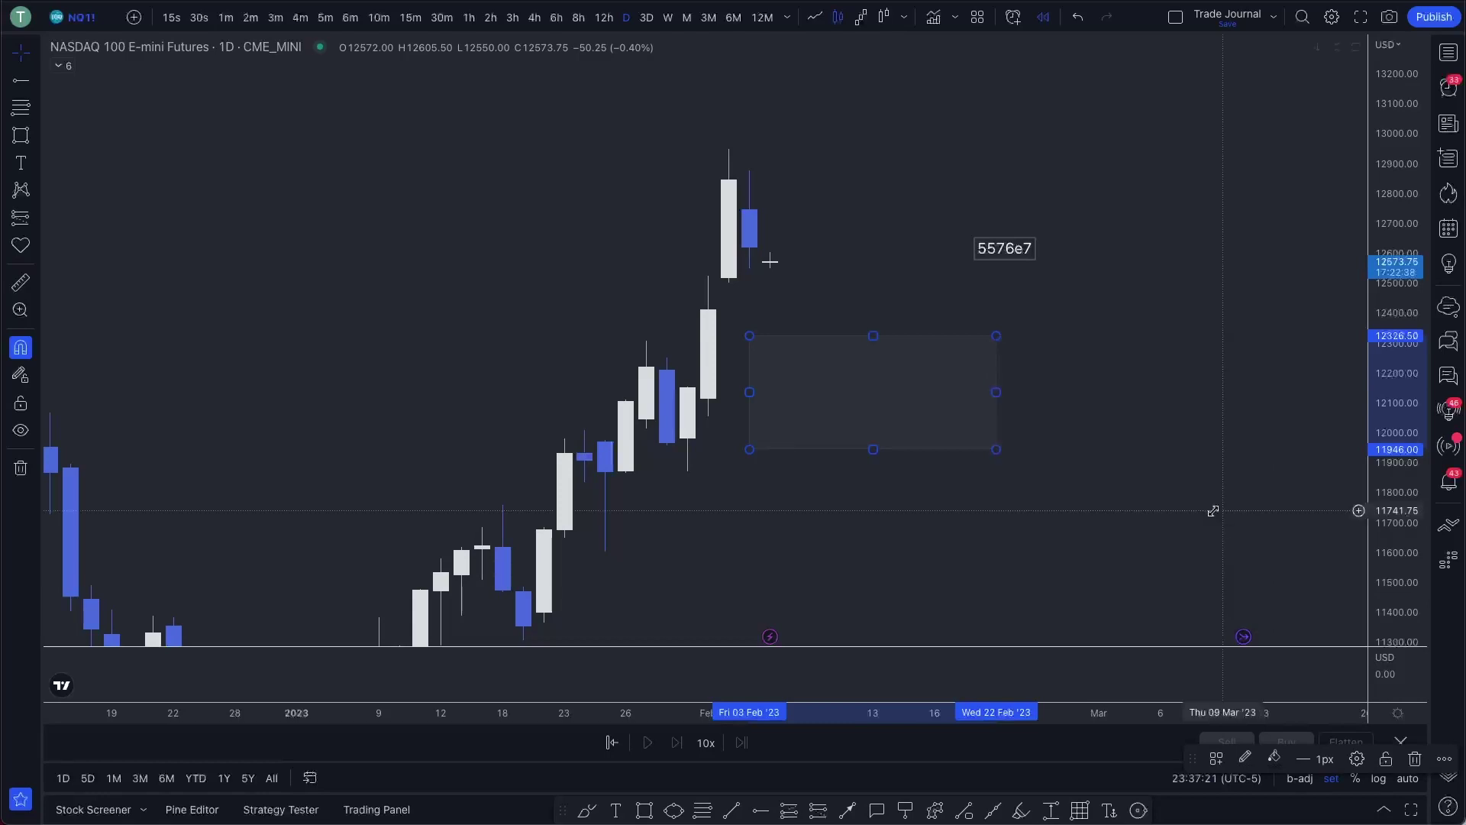
left_click(1191, 513)
key("ctrl+z")
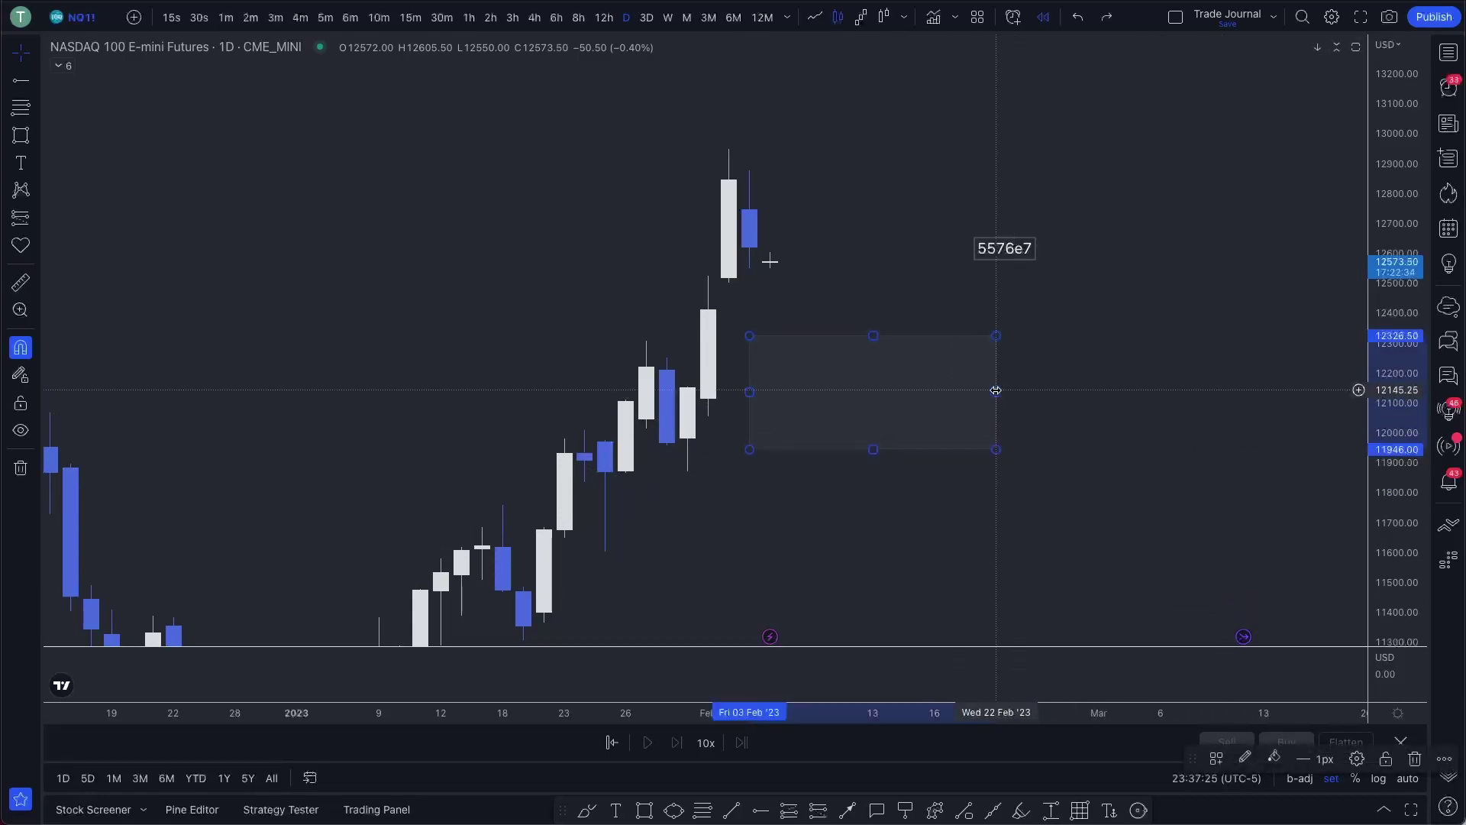
Review the rectangle's Style tab background fill colour
double_click(995, 390)
left_click(634, 313)
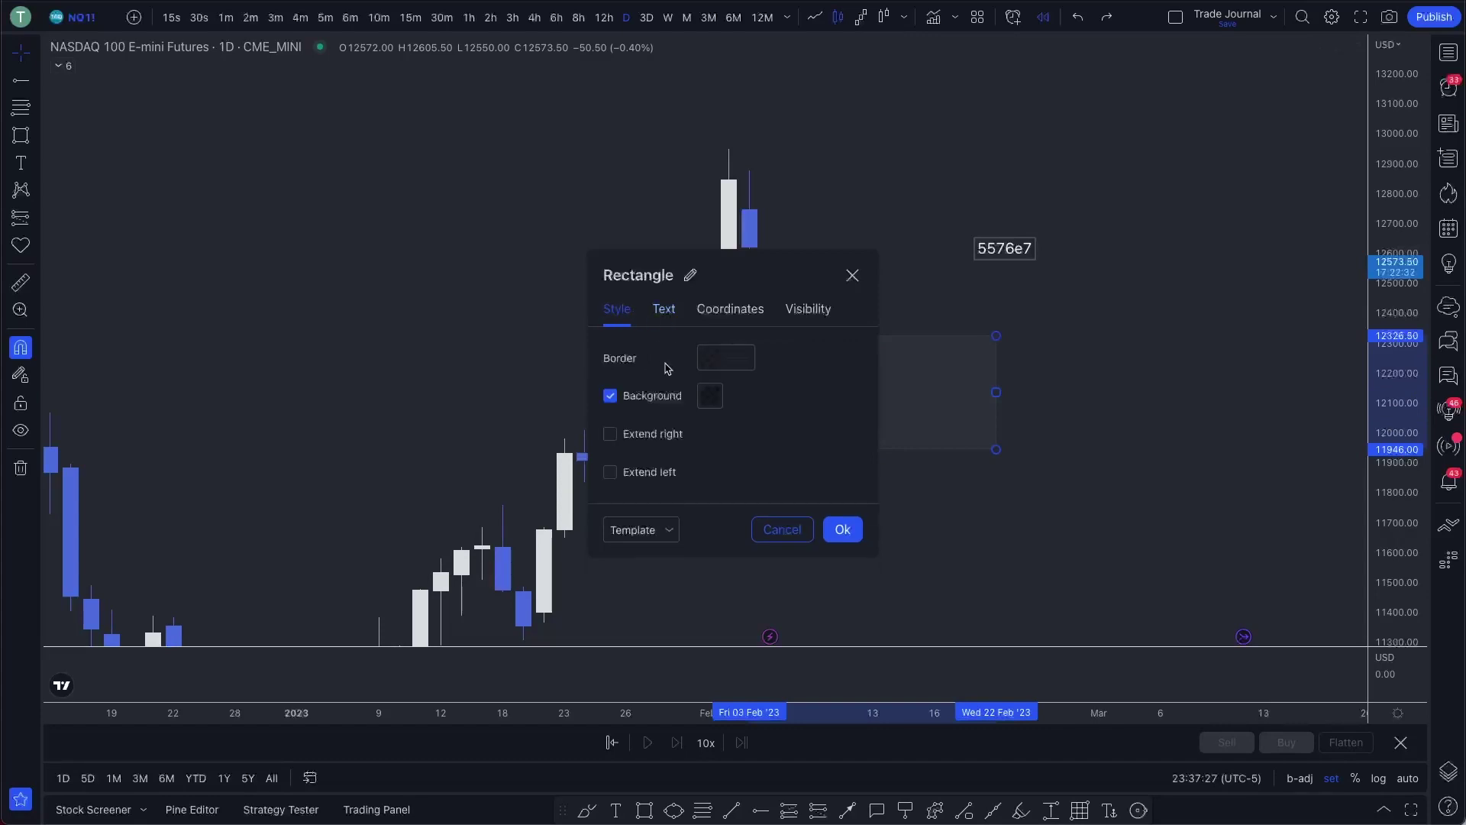
left_click(711, 397)
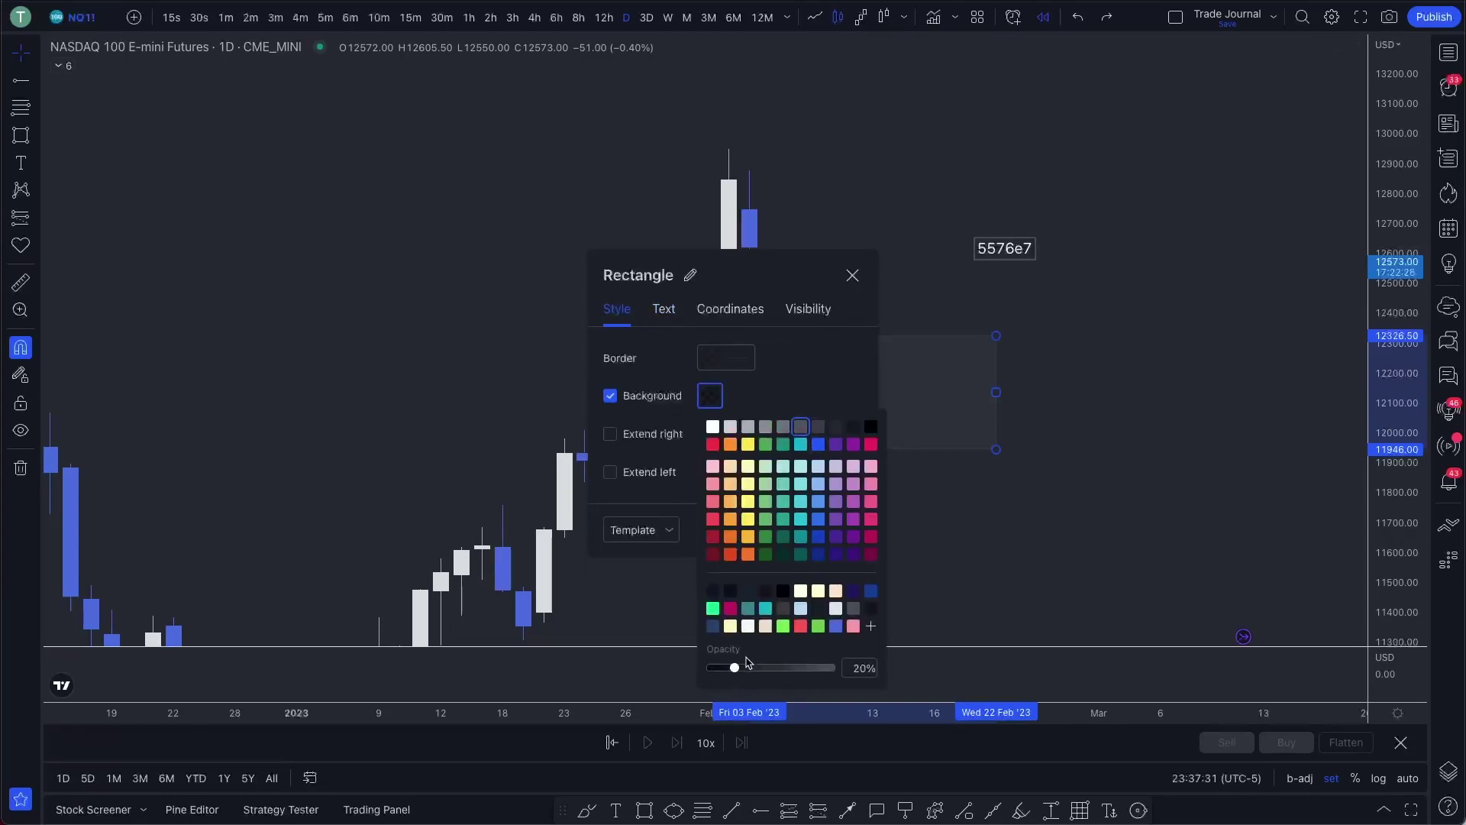
left_click(824, 346)
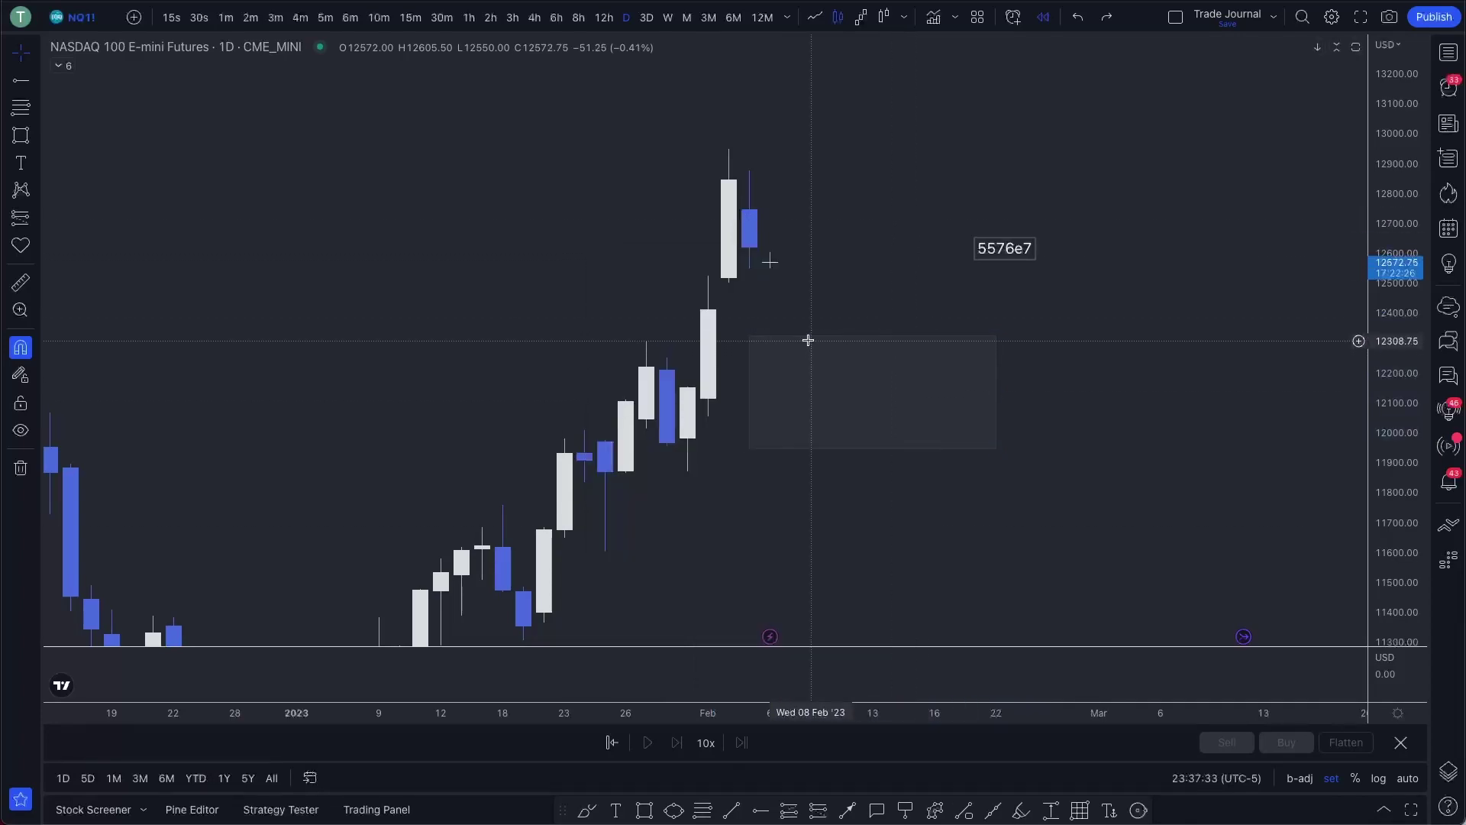
Apply the Blue template to the rectangle
right_click(810, 342)
mouse_move(867, 354)
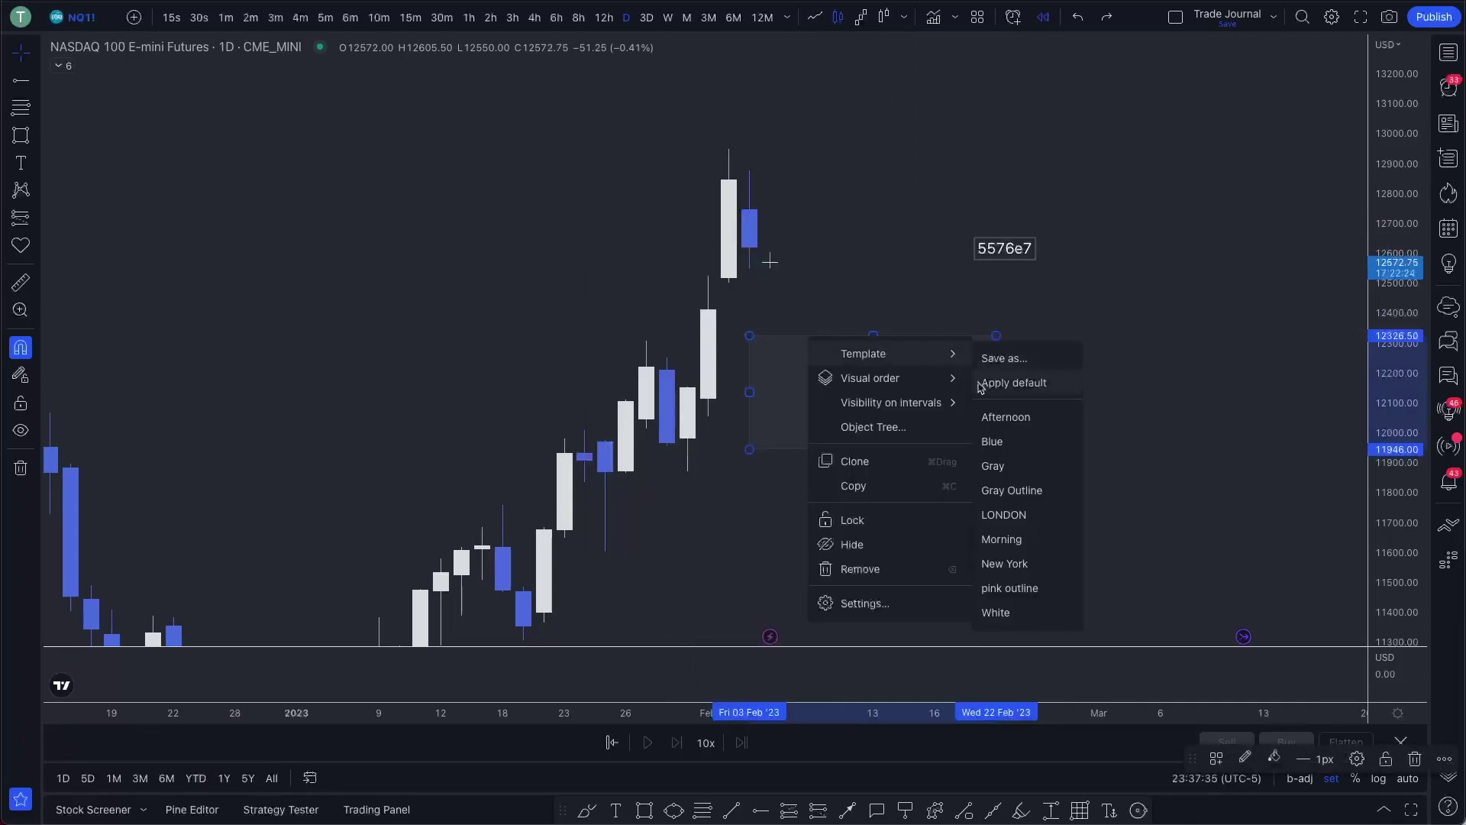
left_click(1000, 434)
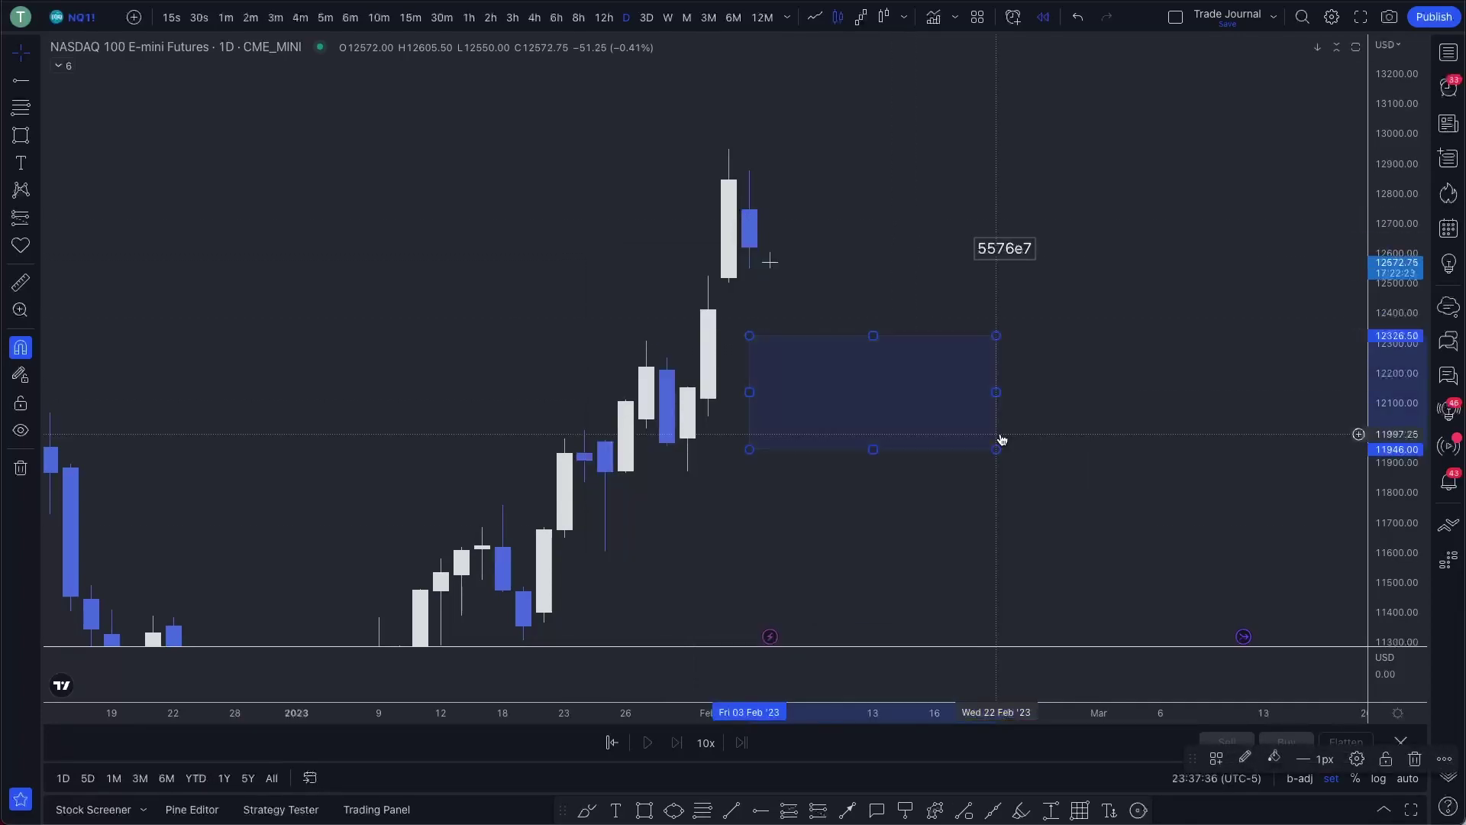
Adjust the rectangle's Background fill colour in its settings
right_click(872, 336)
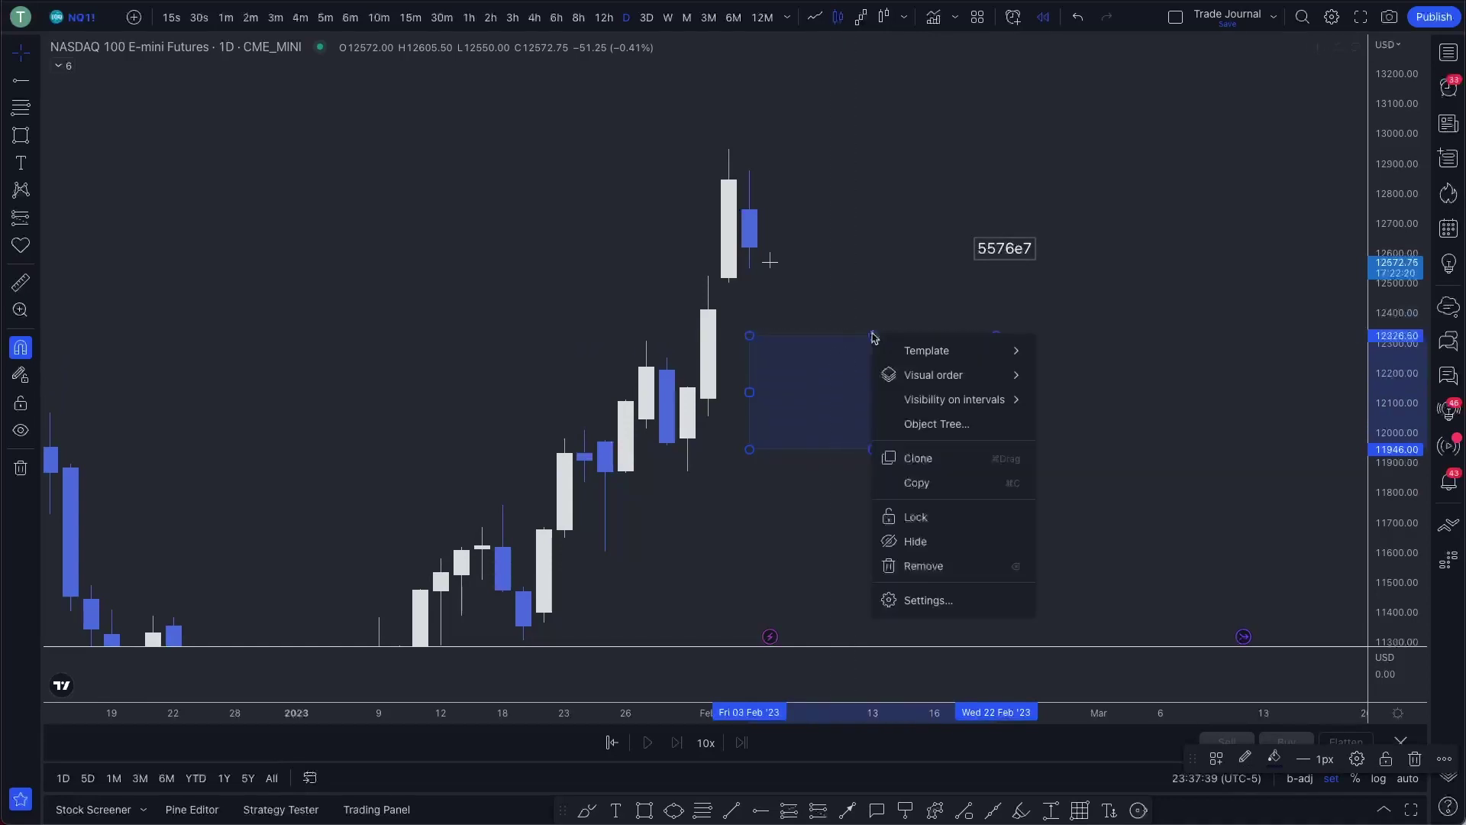
left_click(807, 358)
double_click(871, 336)
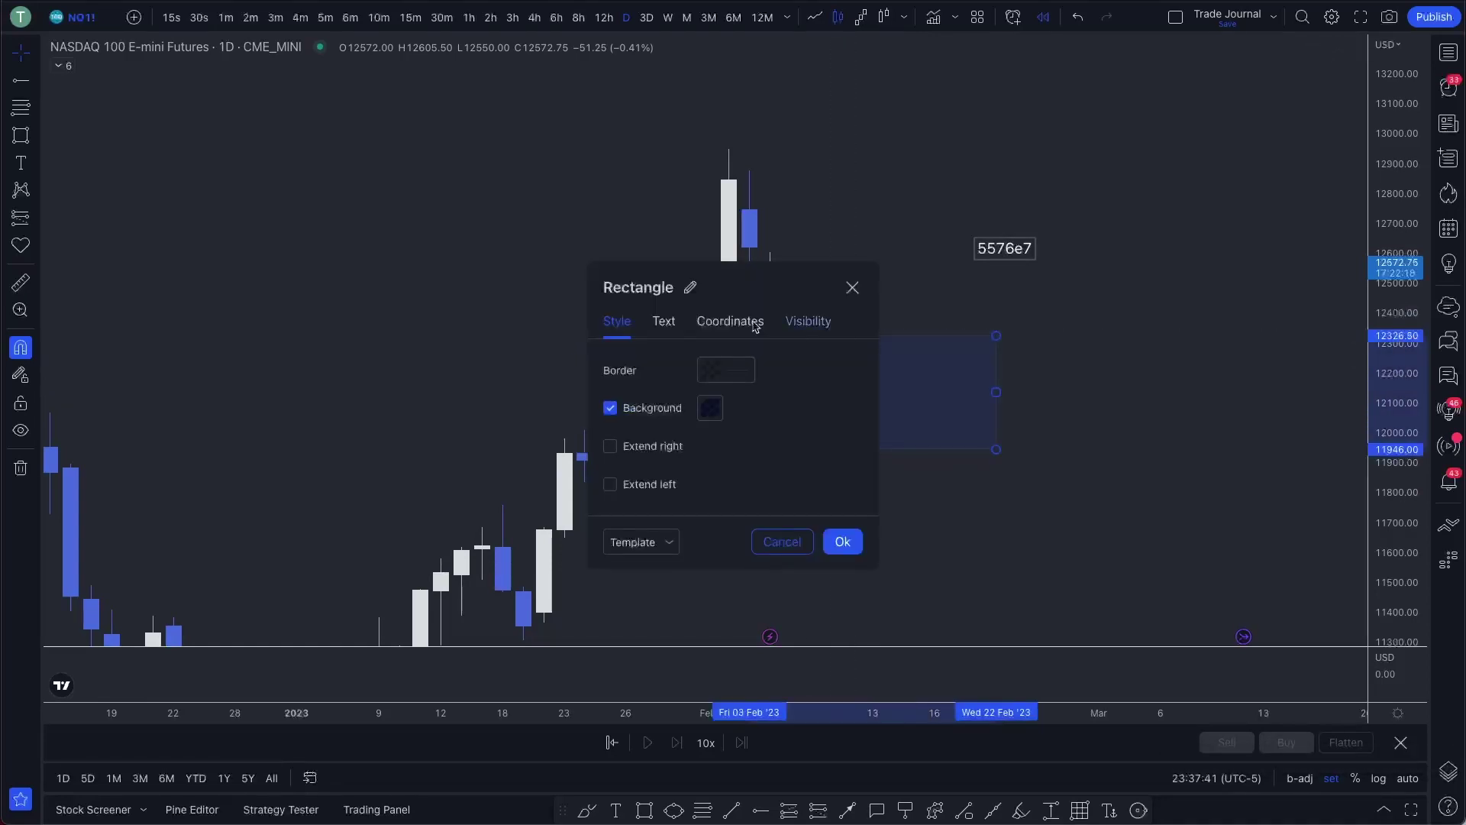
left_click(711, 409)
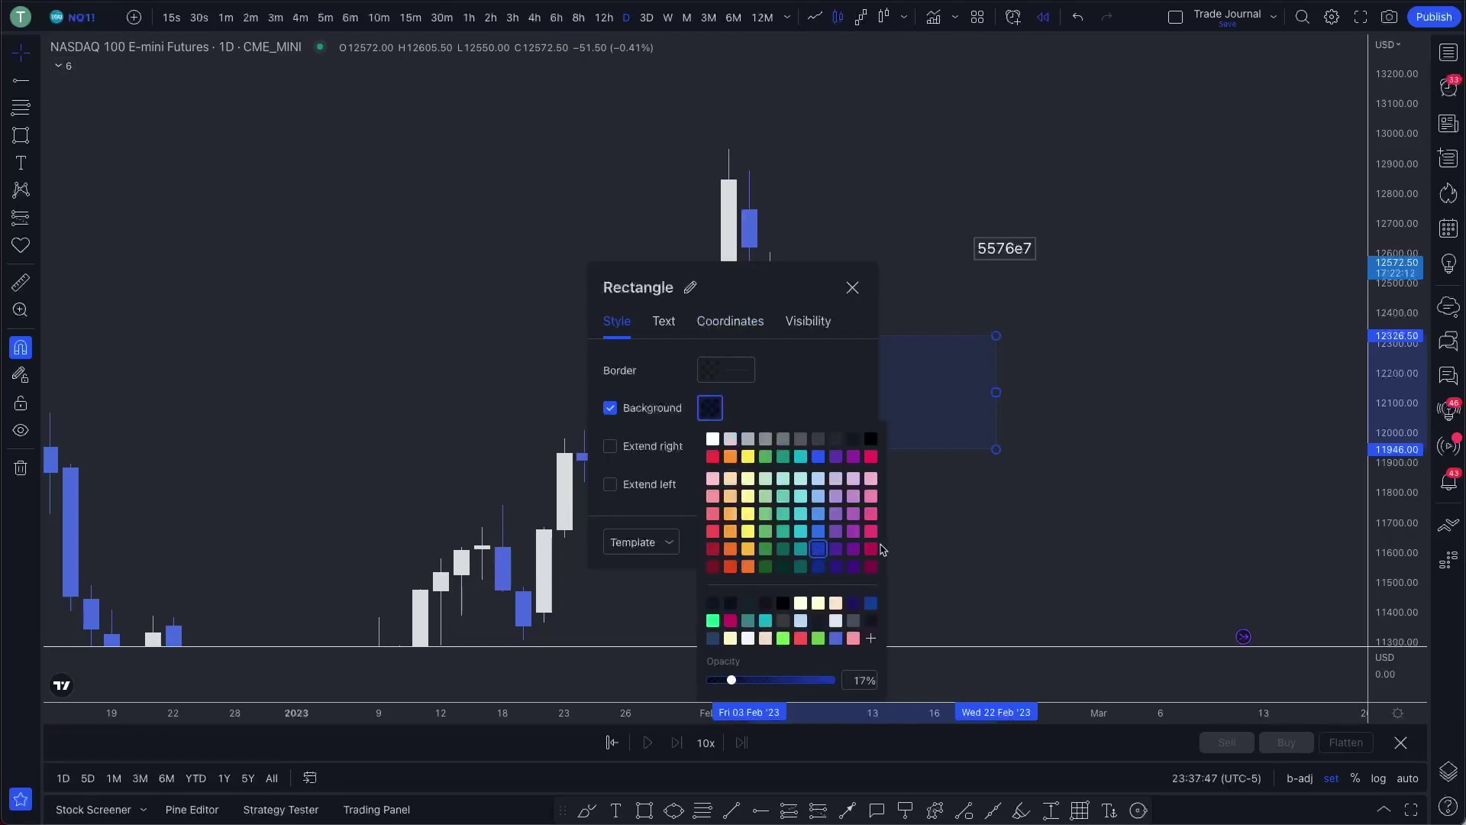
left_click(947, 544)
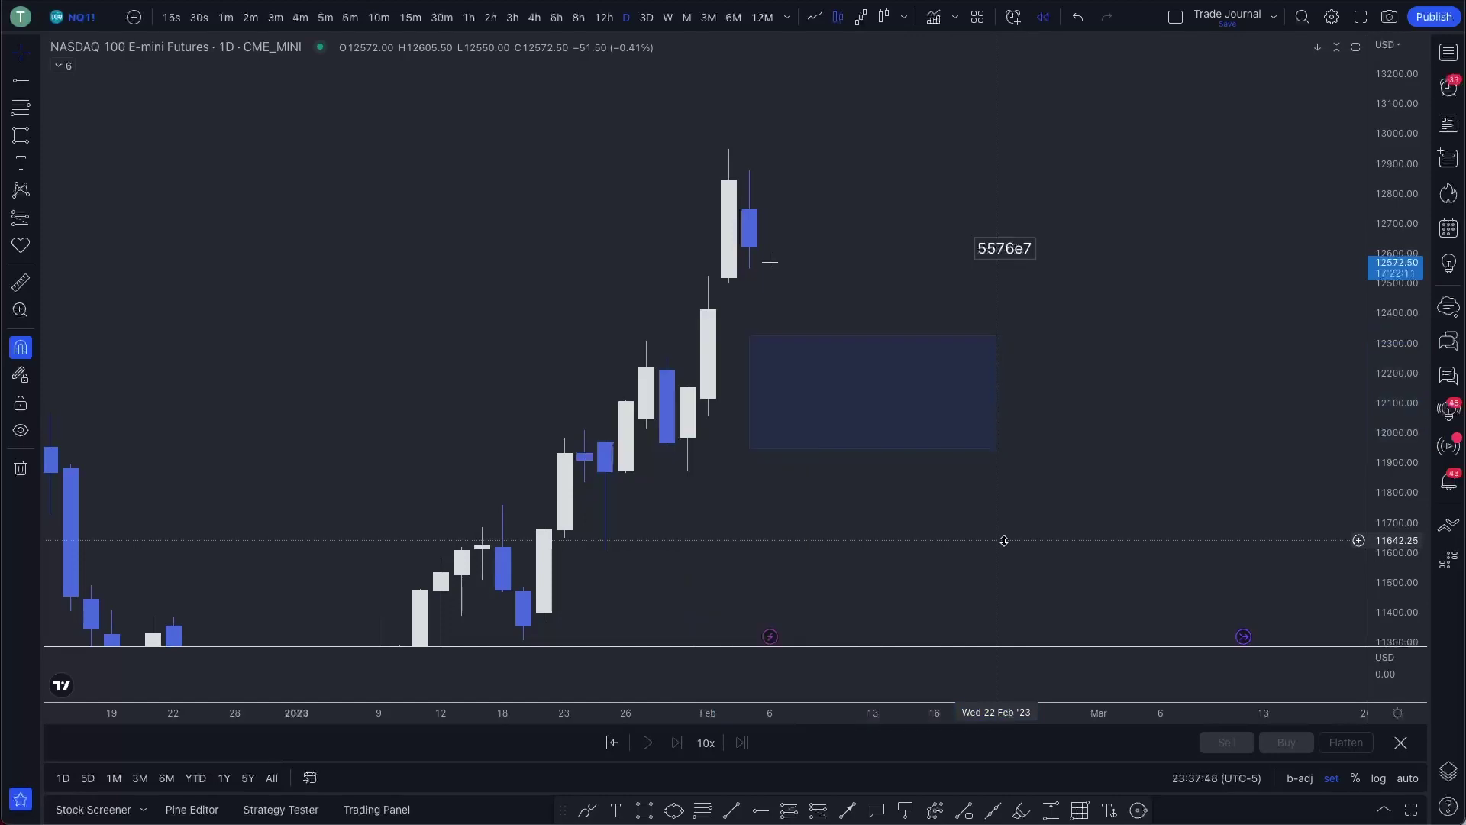
Apply the pink outline template to the rectangle
right_click(932, 455)
mouse_move(964, 466)
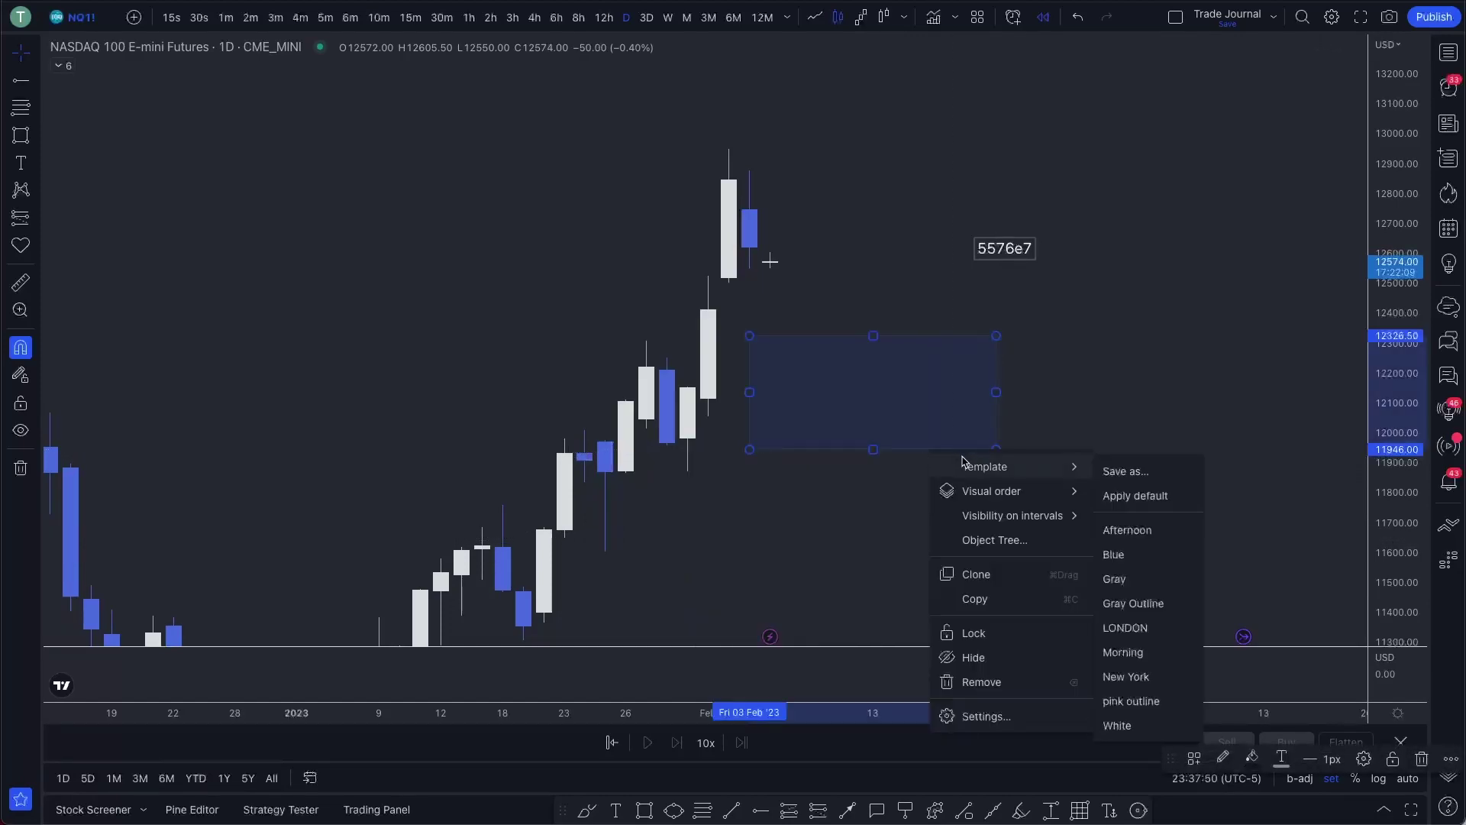
left_click(1122, 699)
Flatten the rectangle into a thin 12414–12520 band from the 1 Feb candle and inspect its border hex
left_click_drag(754, 453, 728, 277)
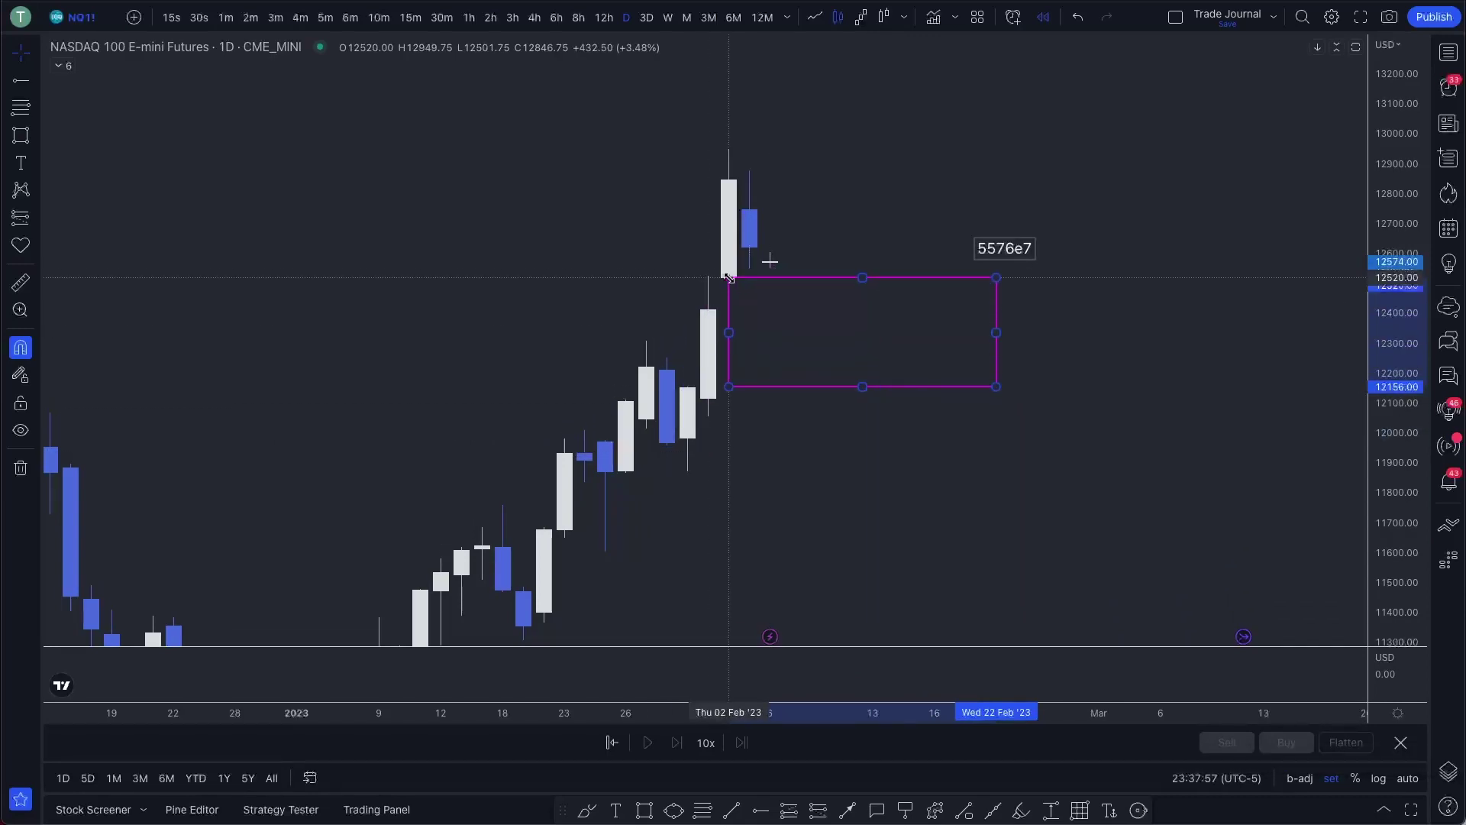
left_click_drag(729, 386, 708, 310)
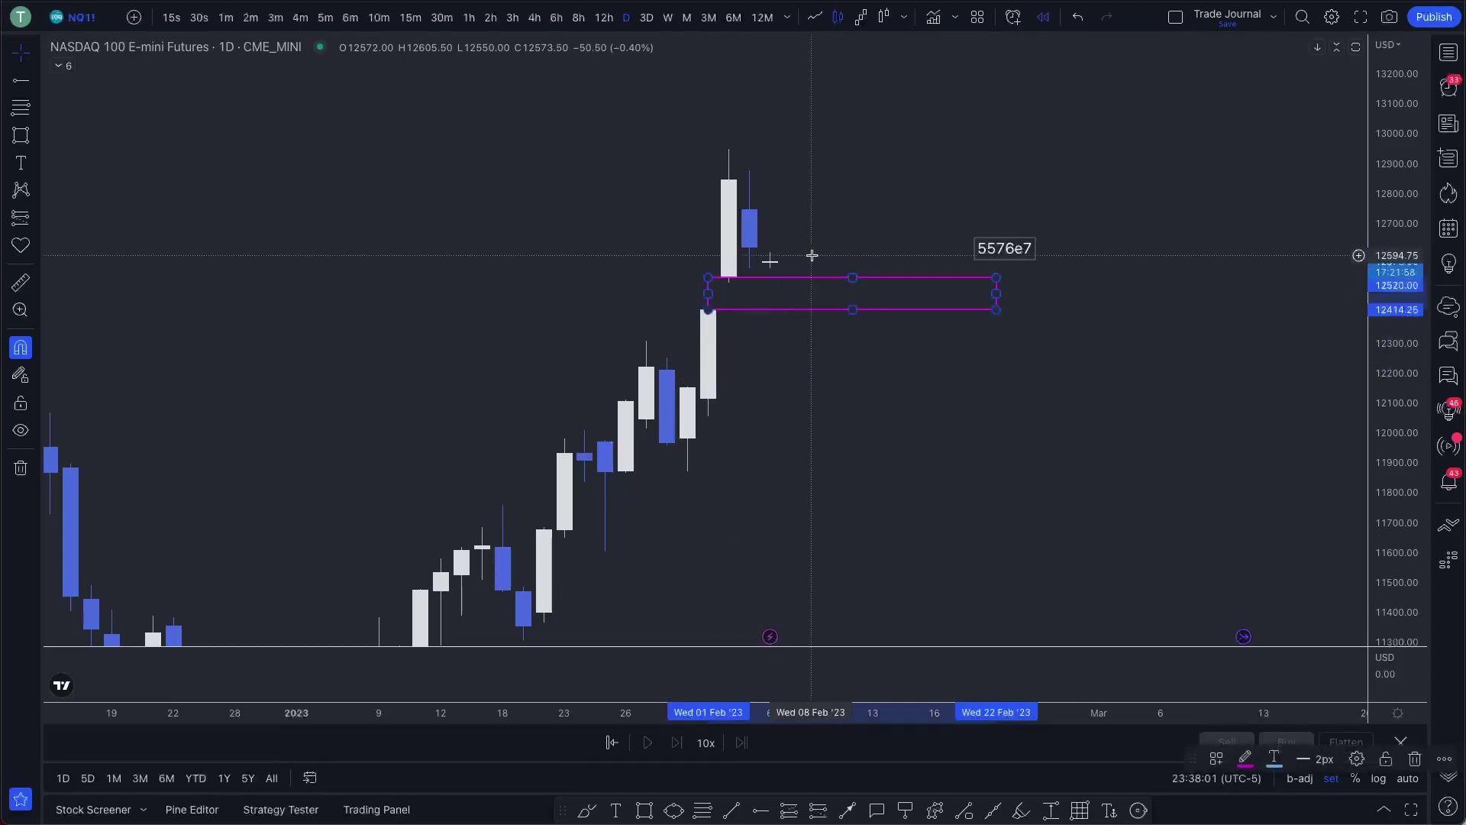
double_click(844, 280)
left_click(731, 377)
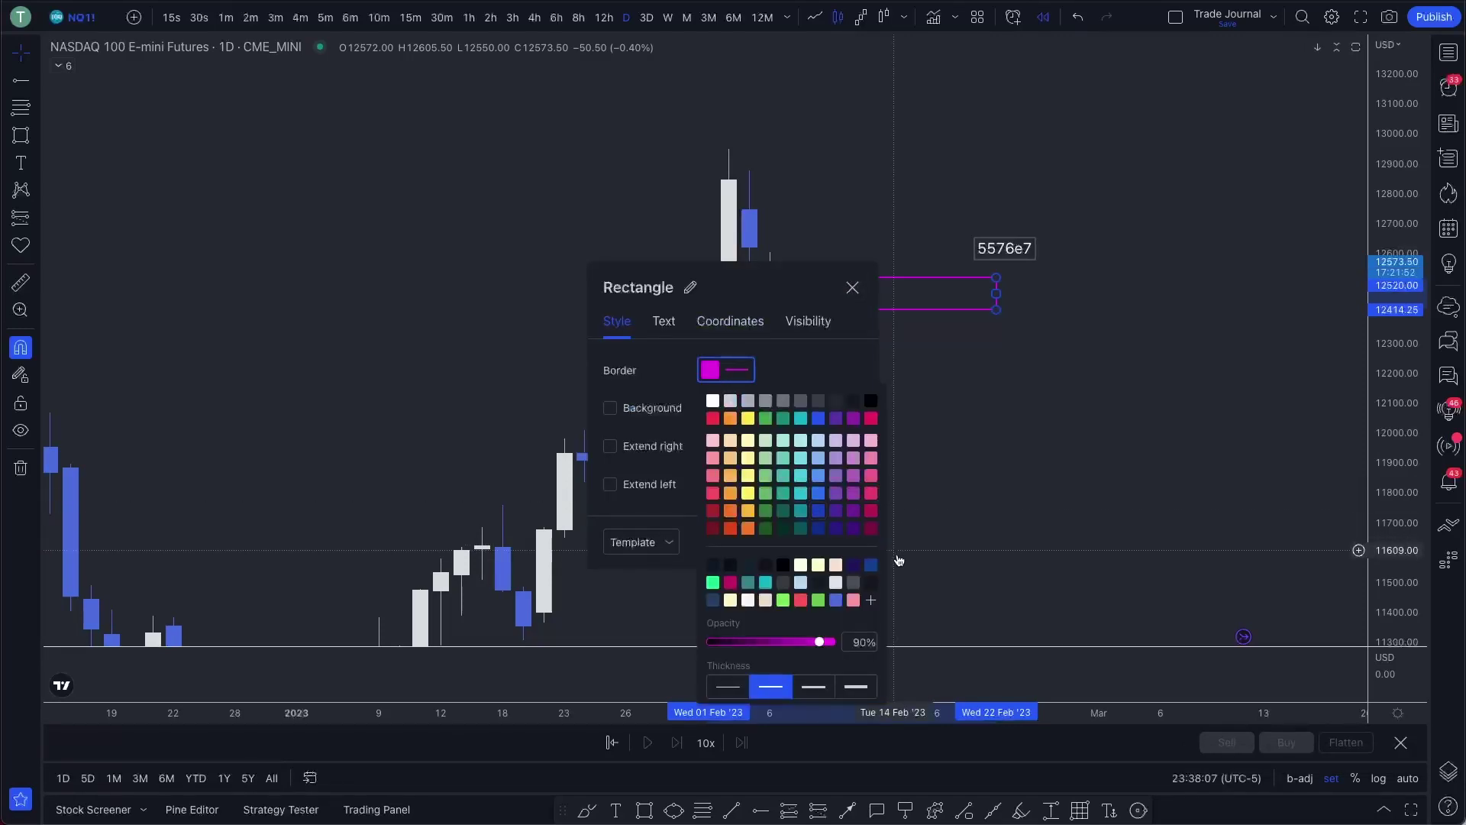
left_click(871, 600)
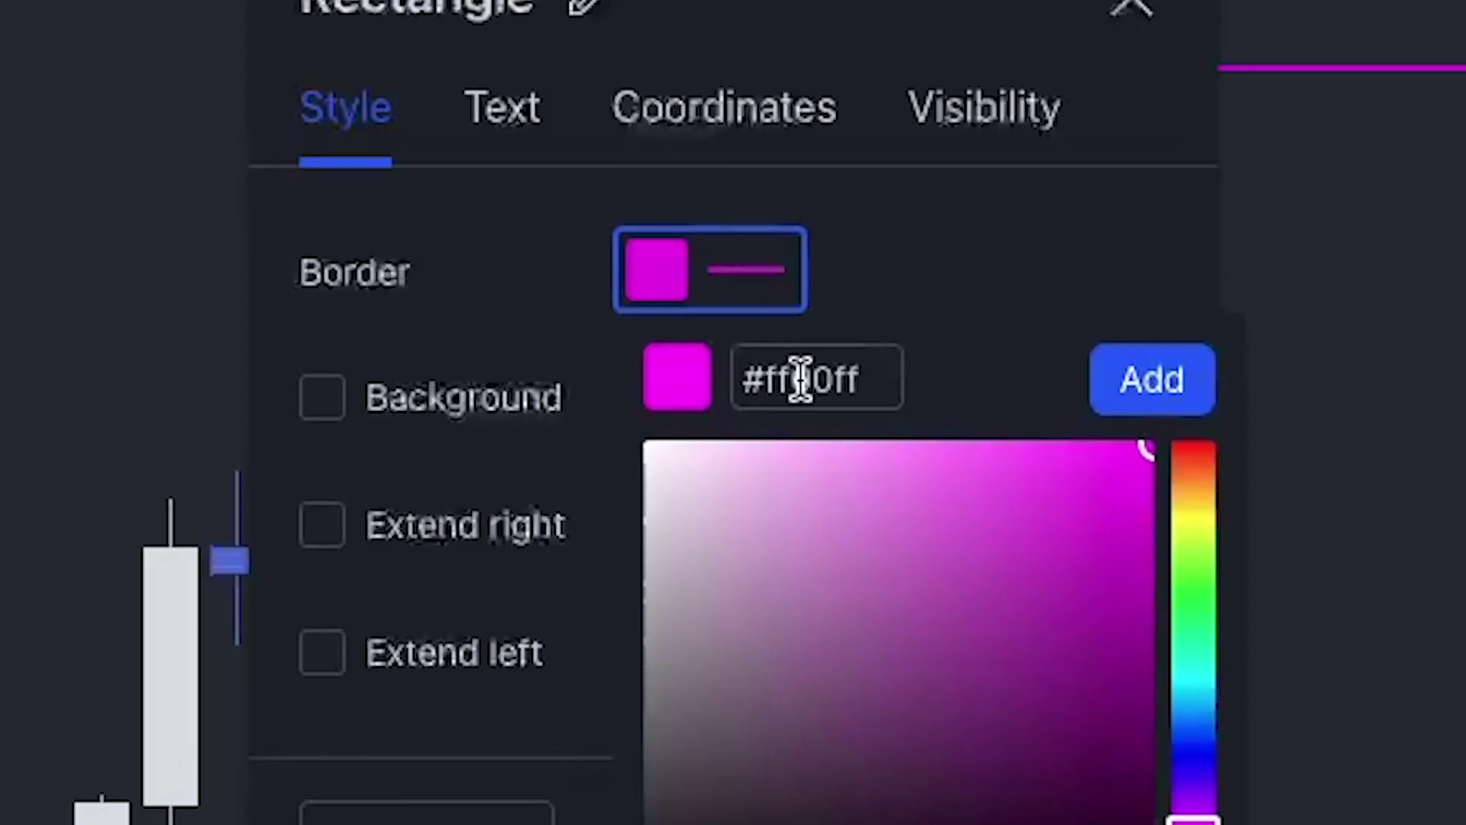
Keep the #ff00ff border settings, then delete the magenta rectangle
left_click(921, 281)
left_click(726, 276)
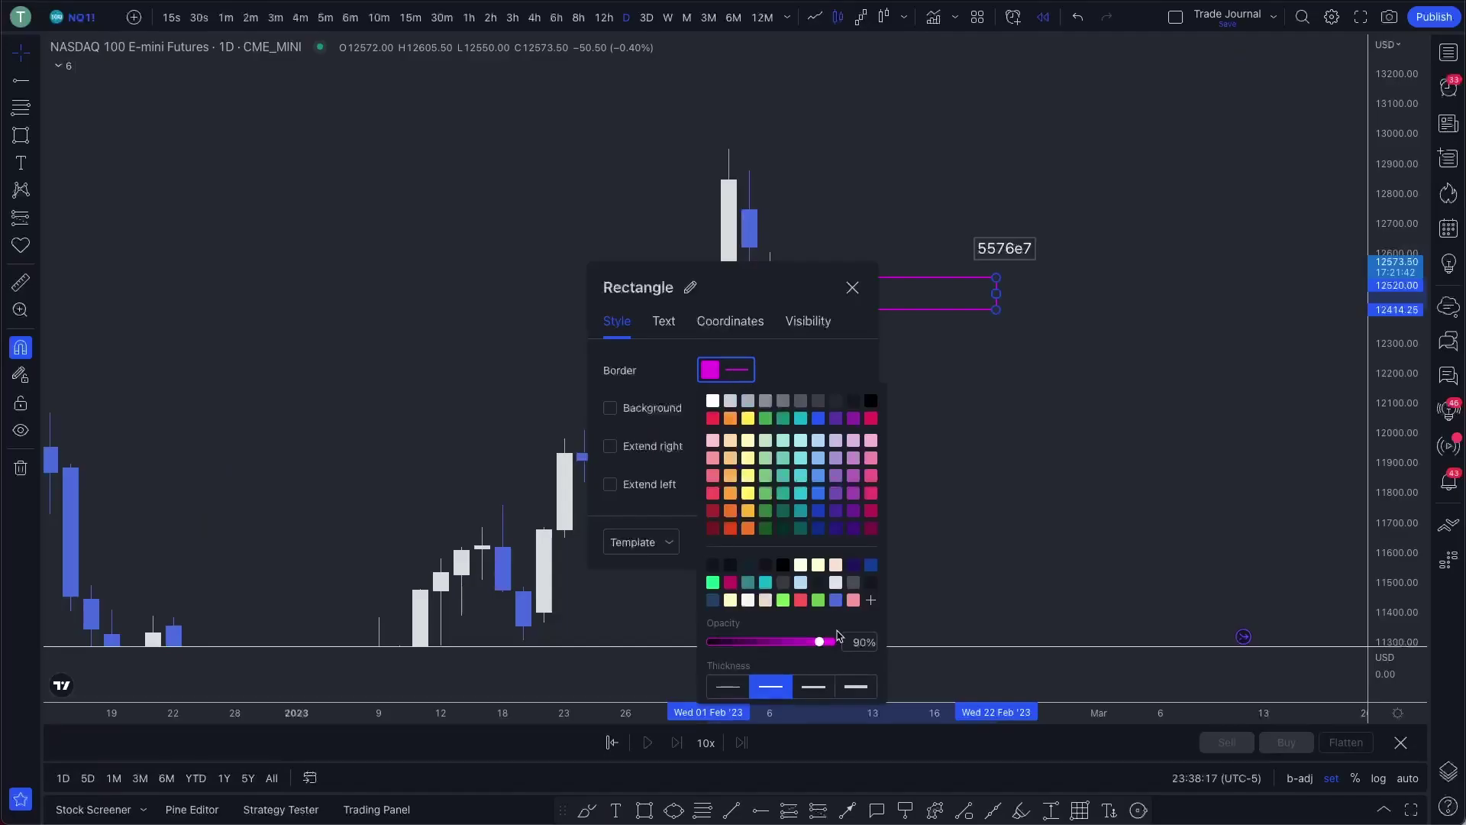
left_click(878, 280)
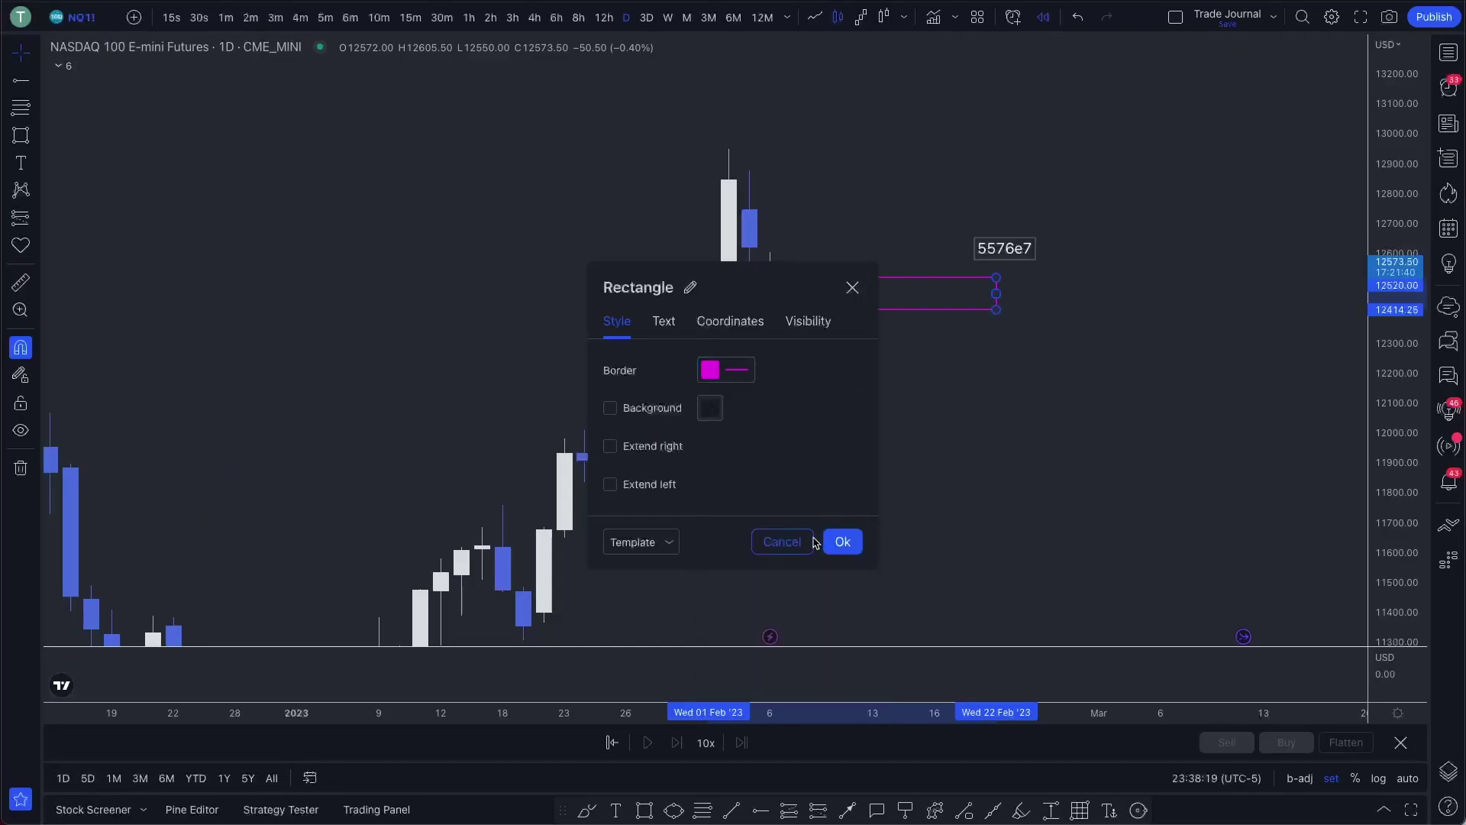
left_click(840, 542)
key("Delete")
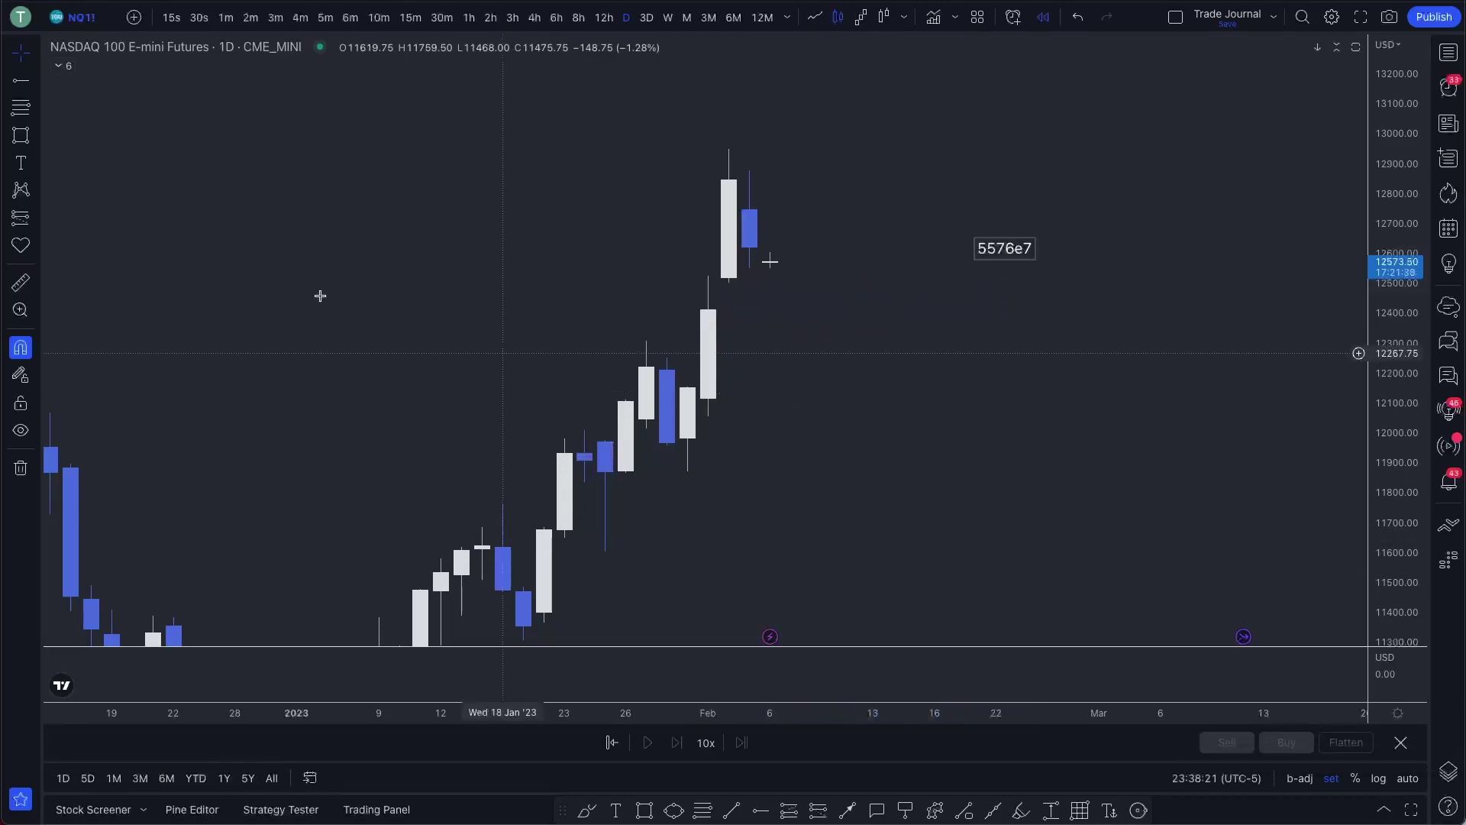
Add a horizontal ray at about 12116 extending right from the 1 Feb candle
key("alt+h")
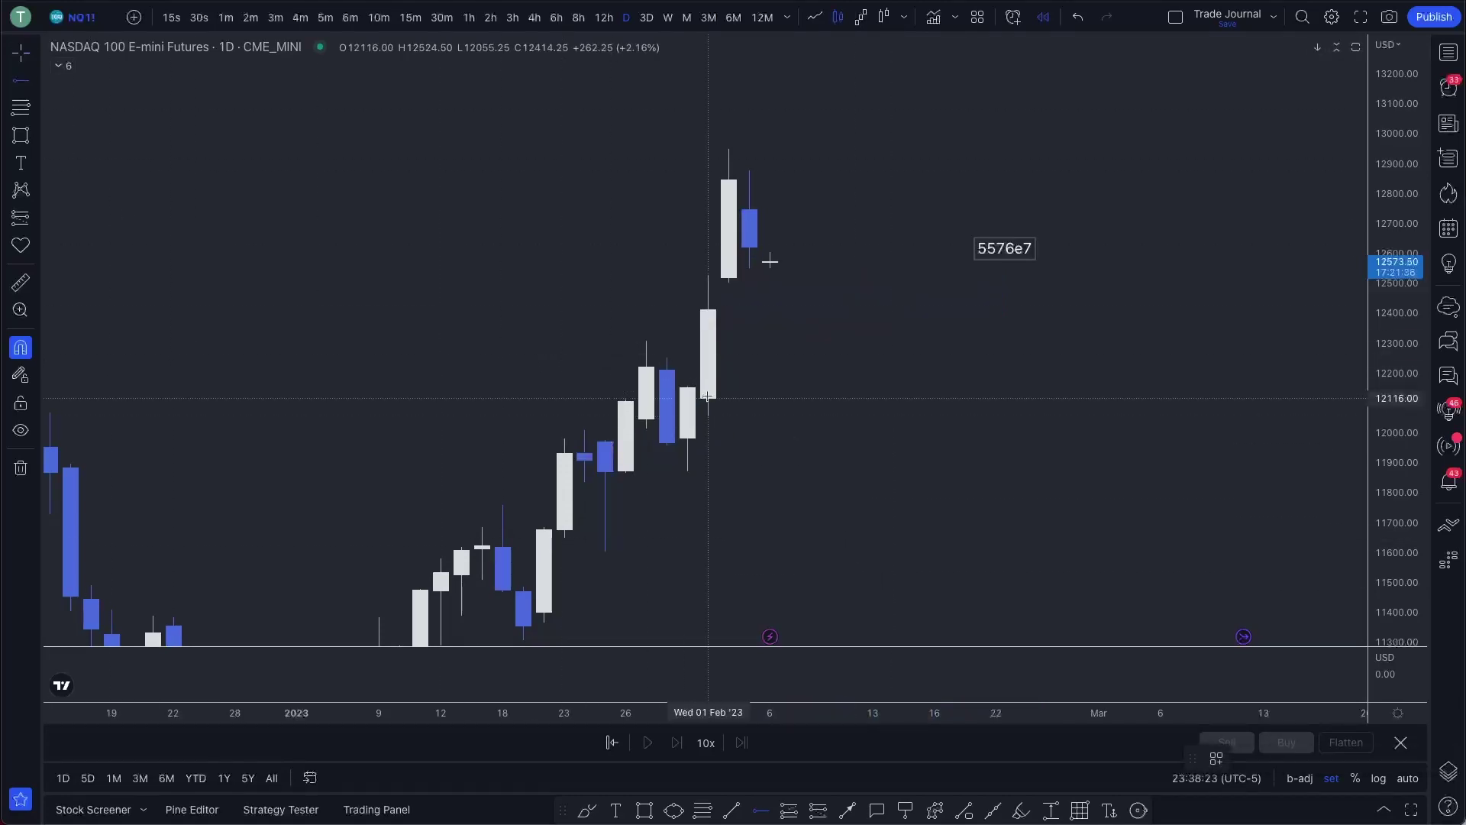
left_click(706, 397)
right_click(707, 398)
key("Escape")
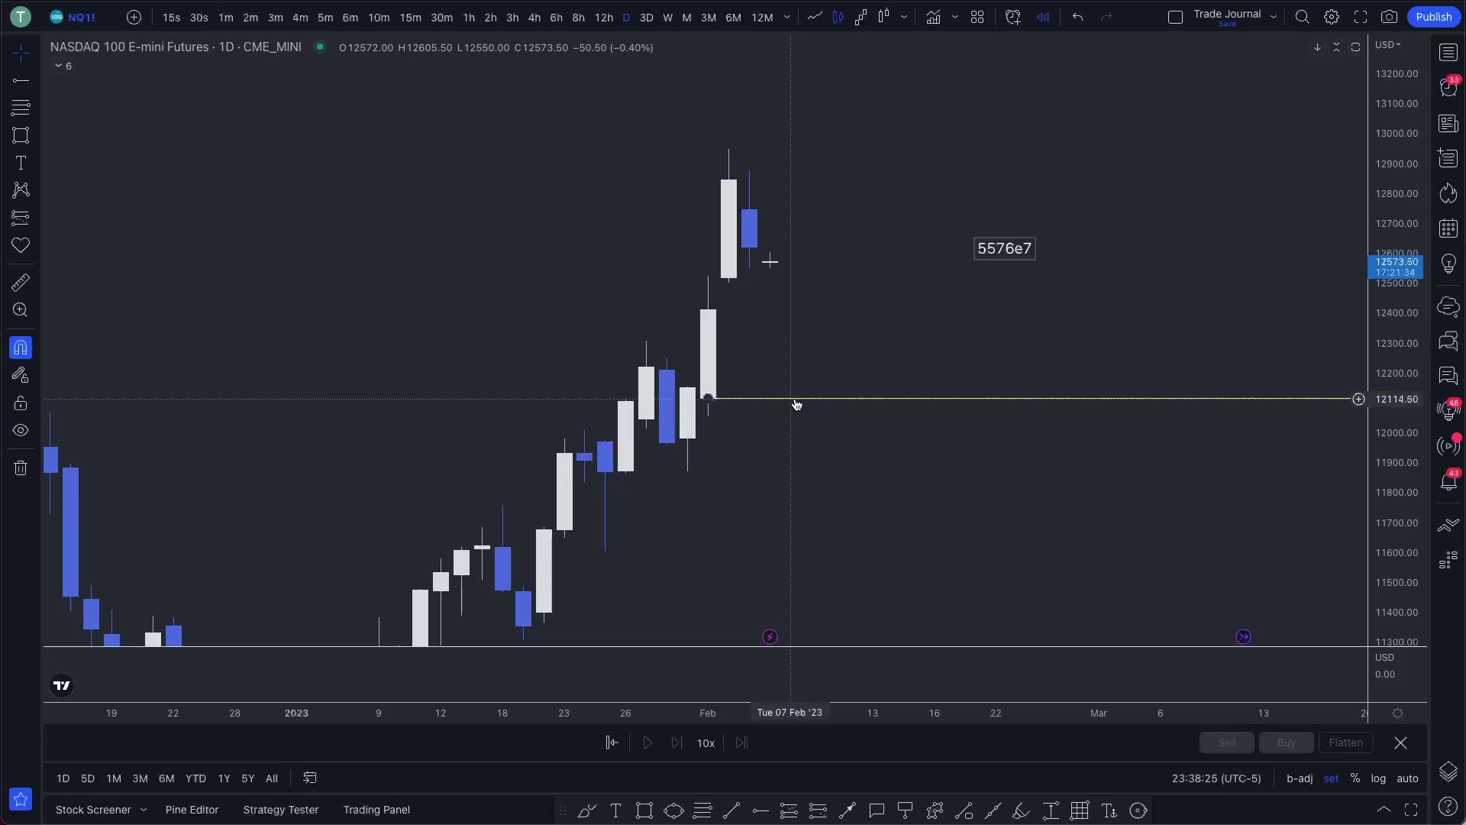
Set the horizontal ray's line colour to yellow
double_click(796, 402)
left_click(668, 403)
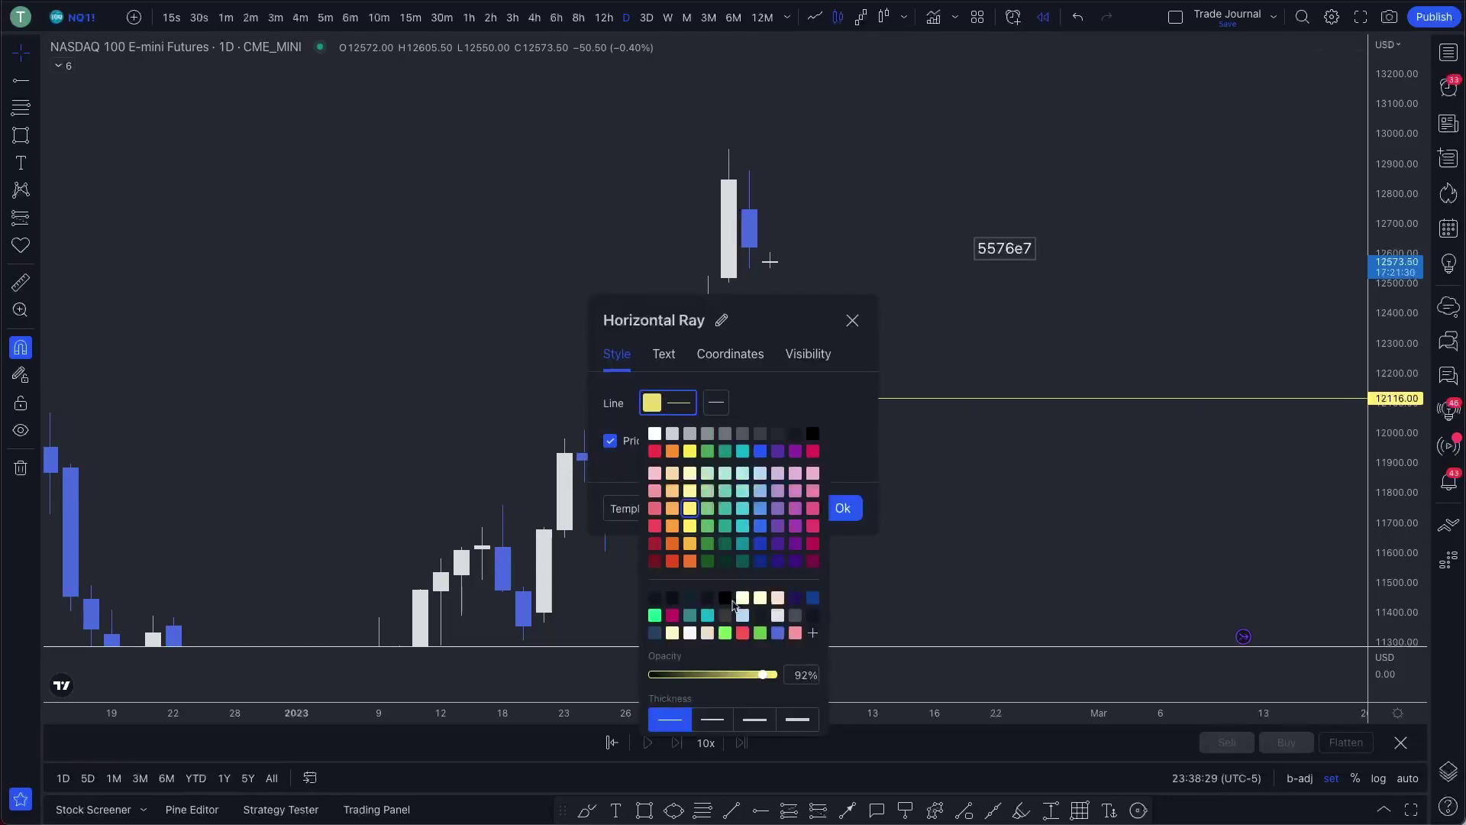
left_click(845, 428)
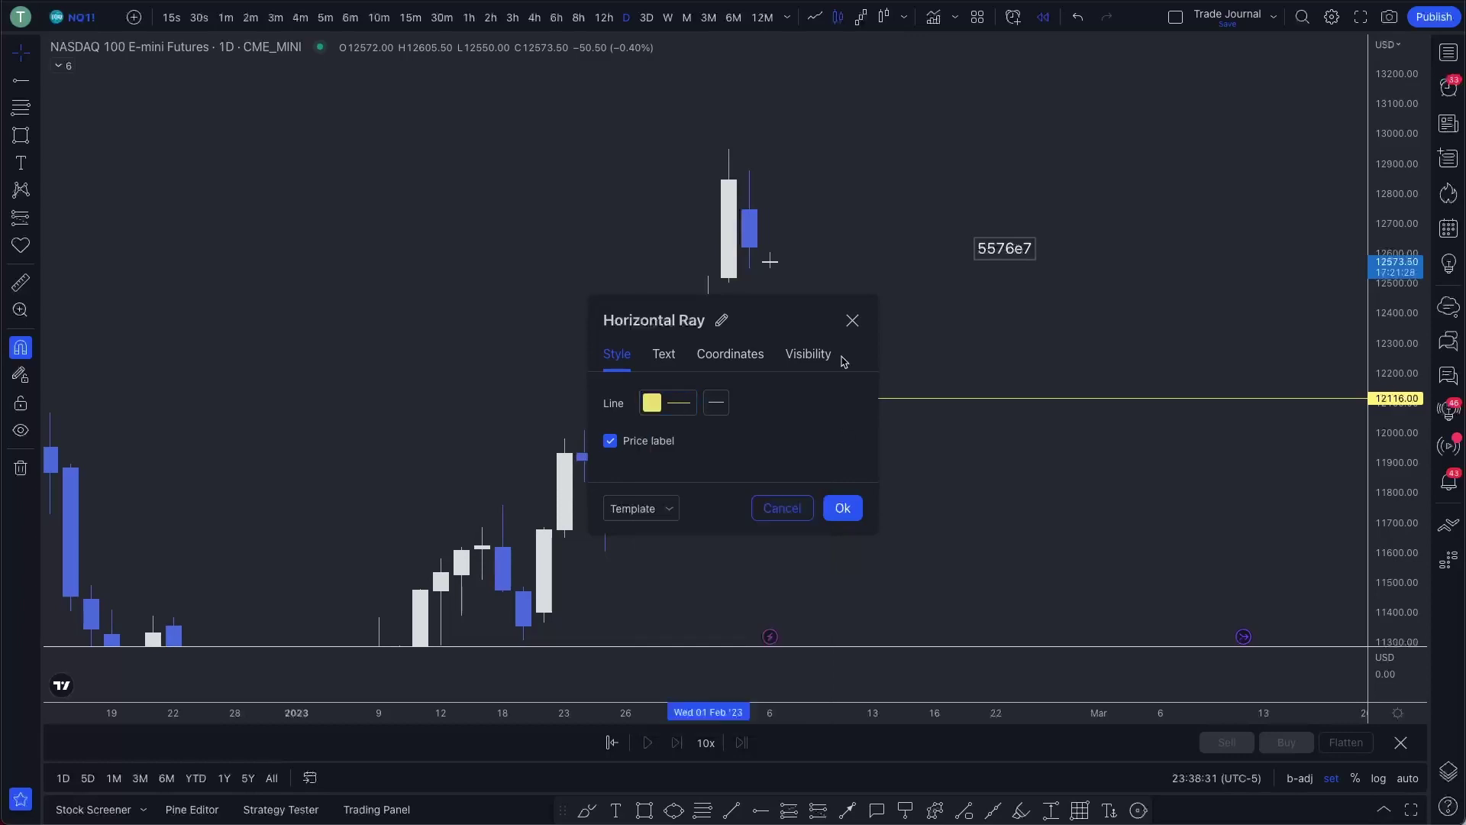
left_click(849, 321)
right_click(829, 400)
Apply the Blue template to the ray, then the saved PDL template
mouse_move(881, 444)
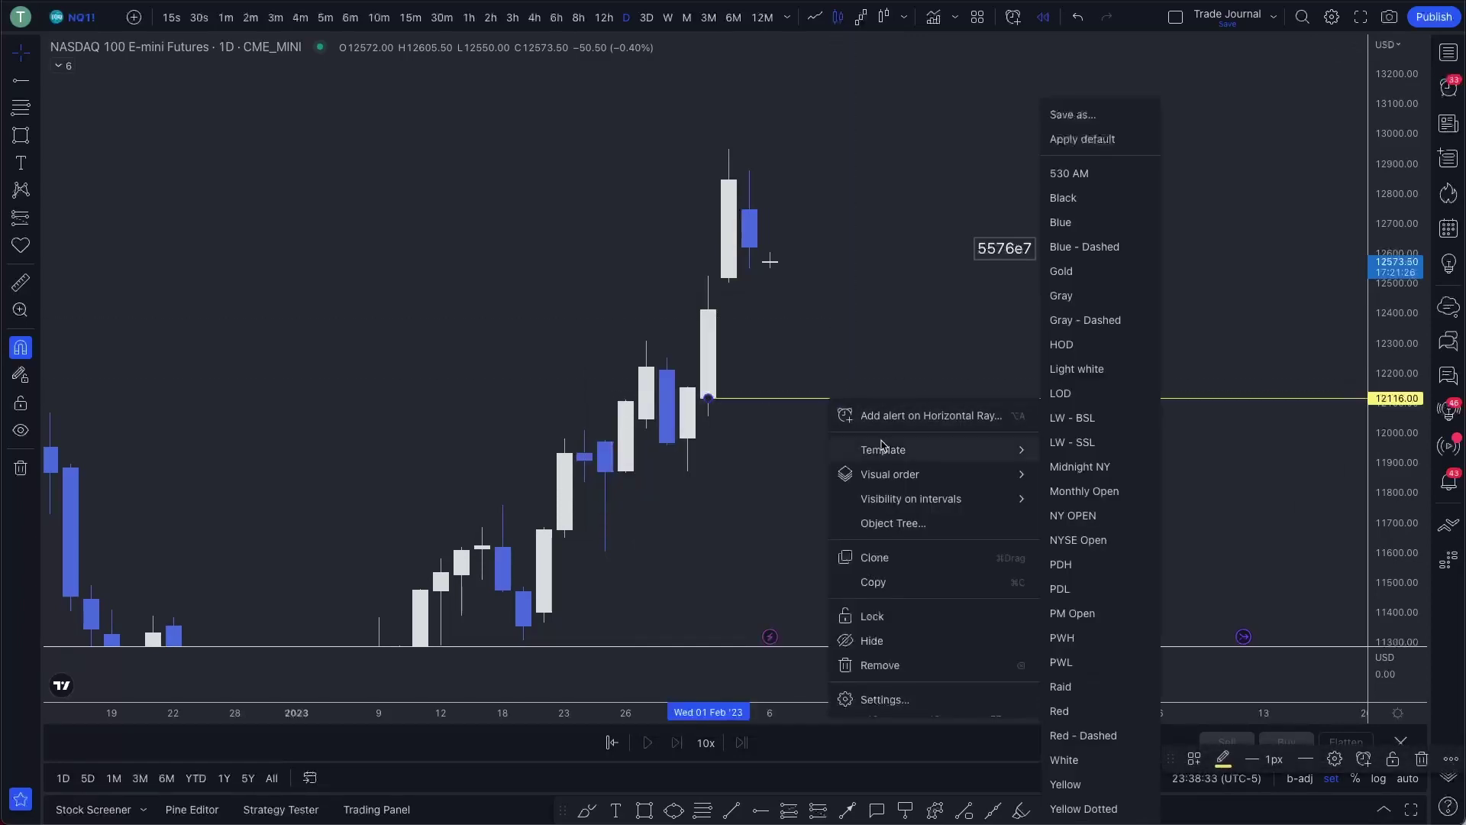
left_click(1084, 222)
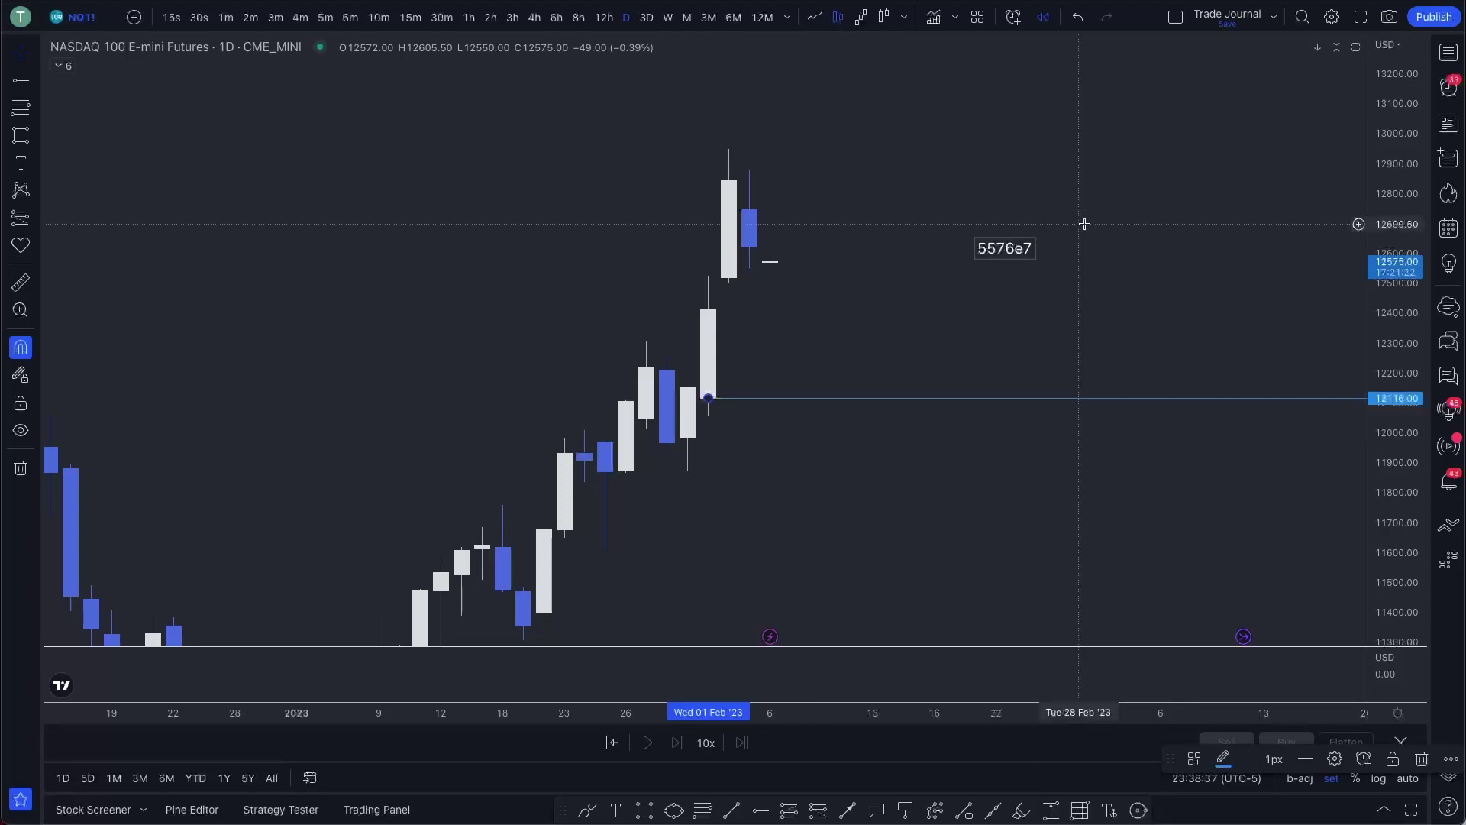
right_click(889, 399)
mouse_move(955, 452)
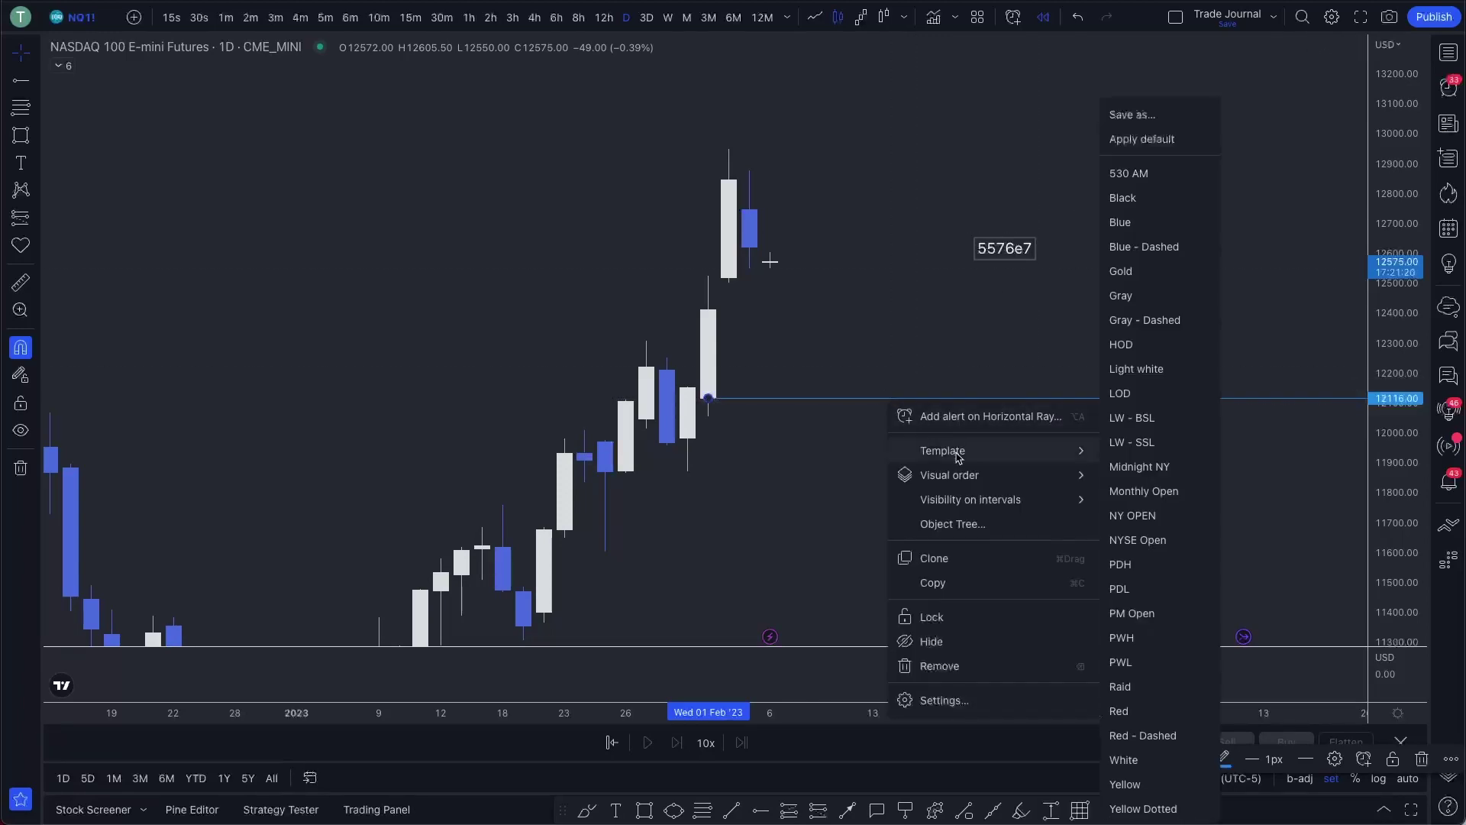
left_click(1159, 589)
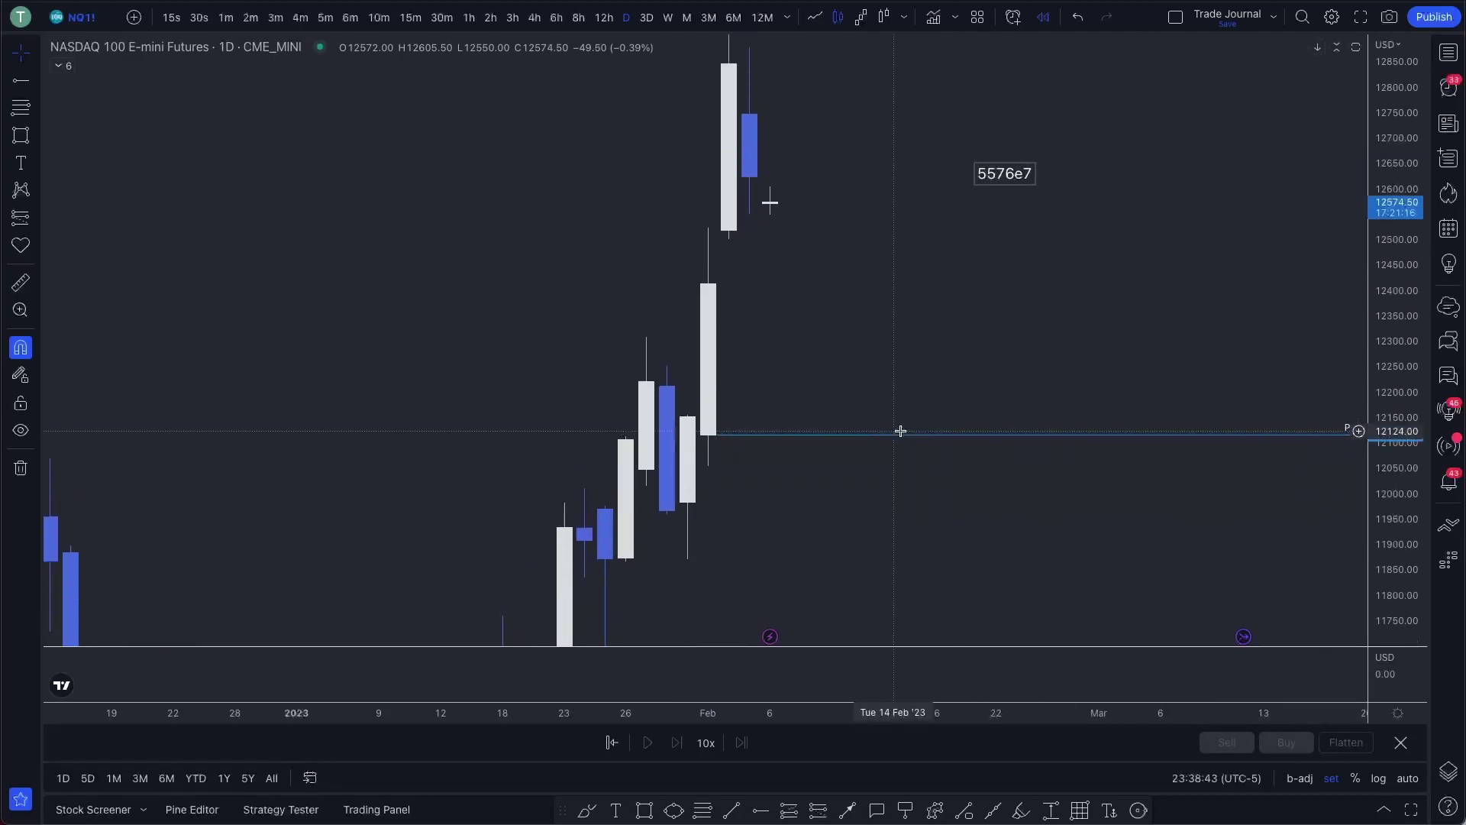
Inspect the PDL ray's line colour hex value in the custom colour editor
double_click(900, 433)
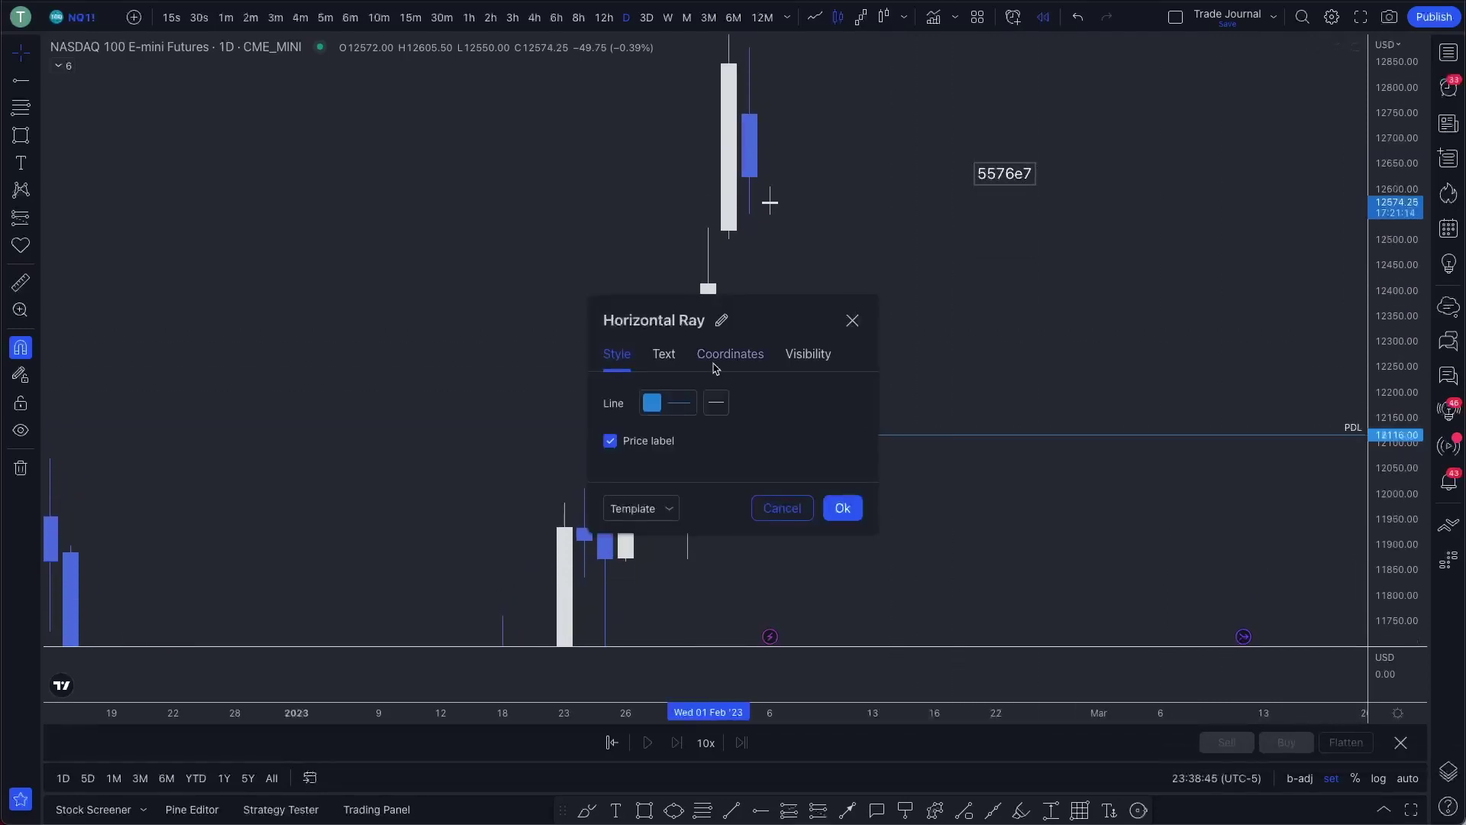
left_click(669, 402)
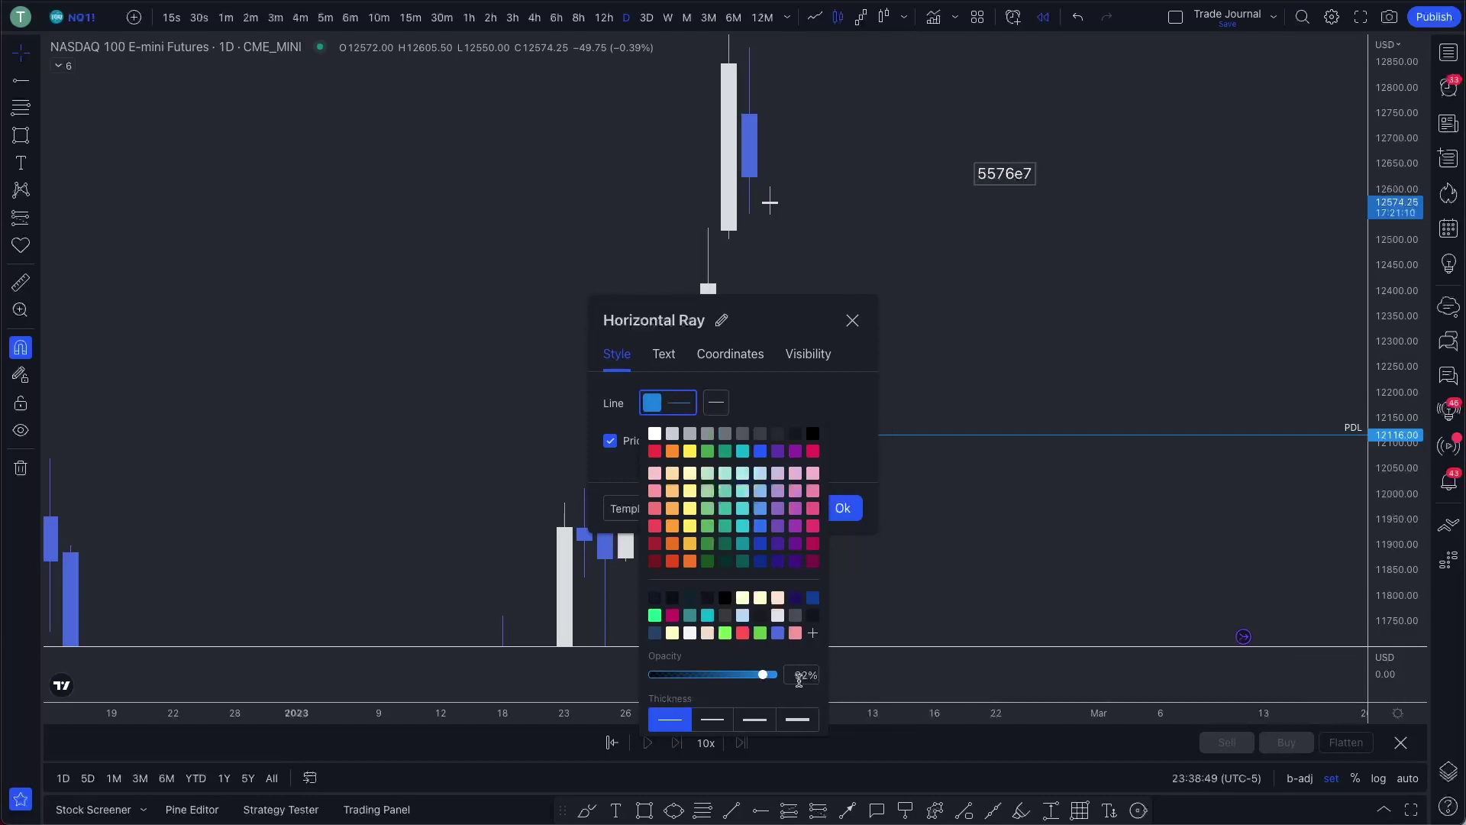
left_click(812, 632)
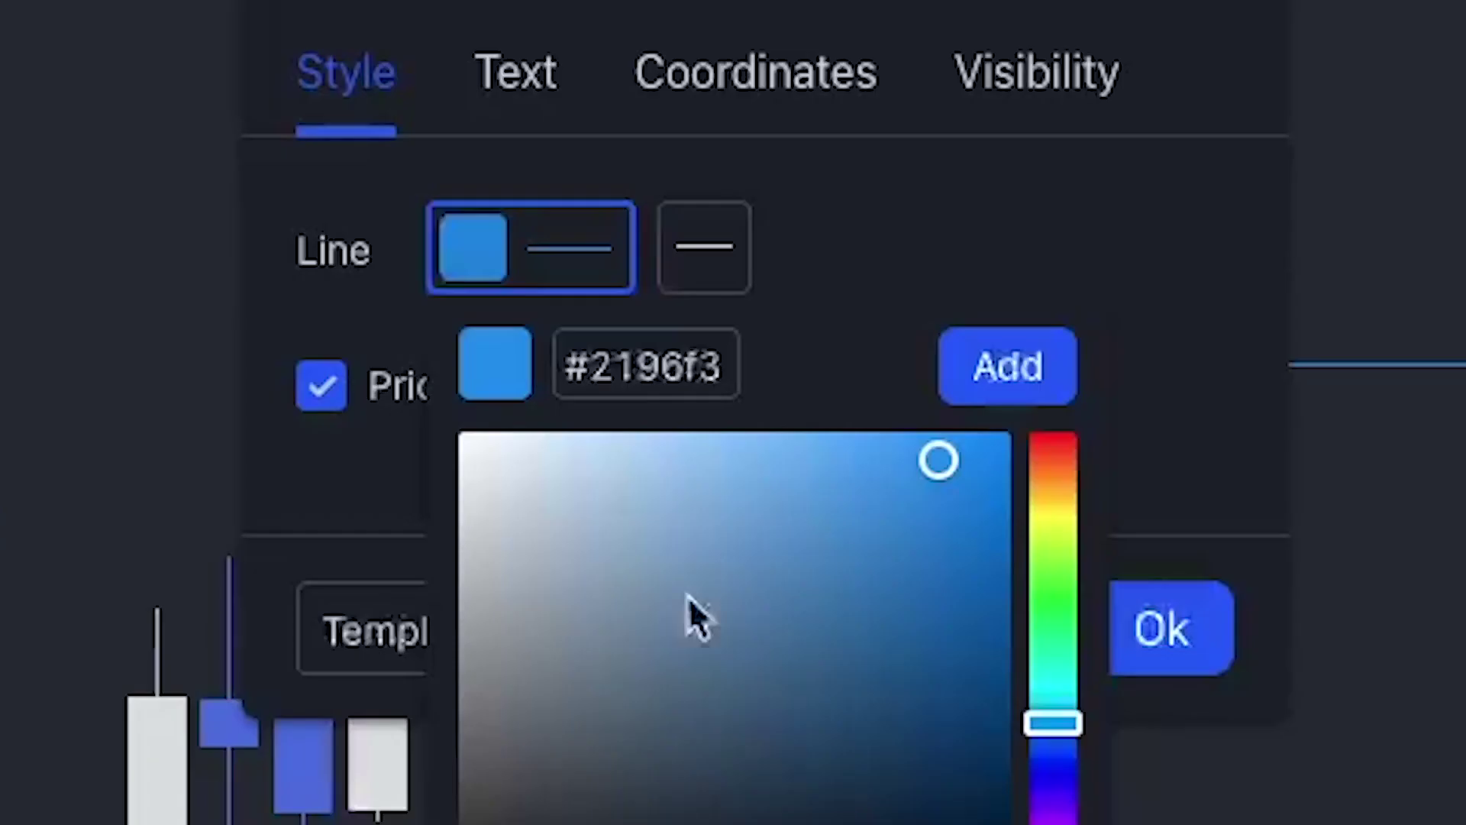
double_click(688, 432)
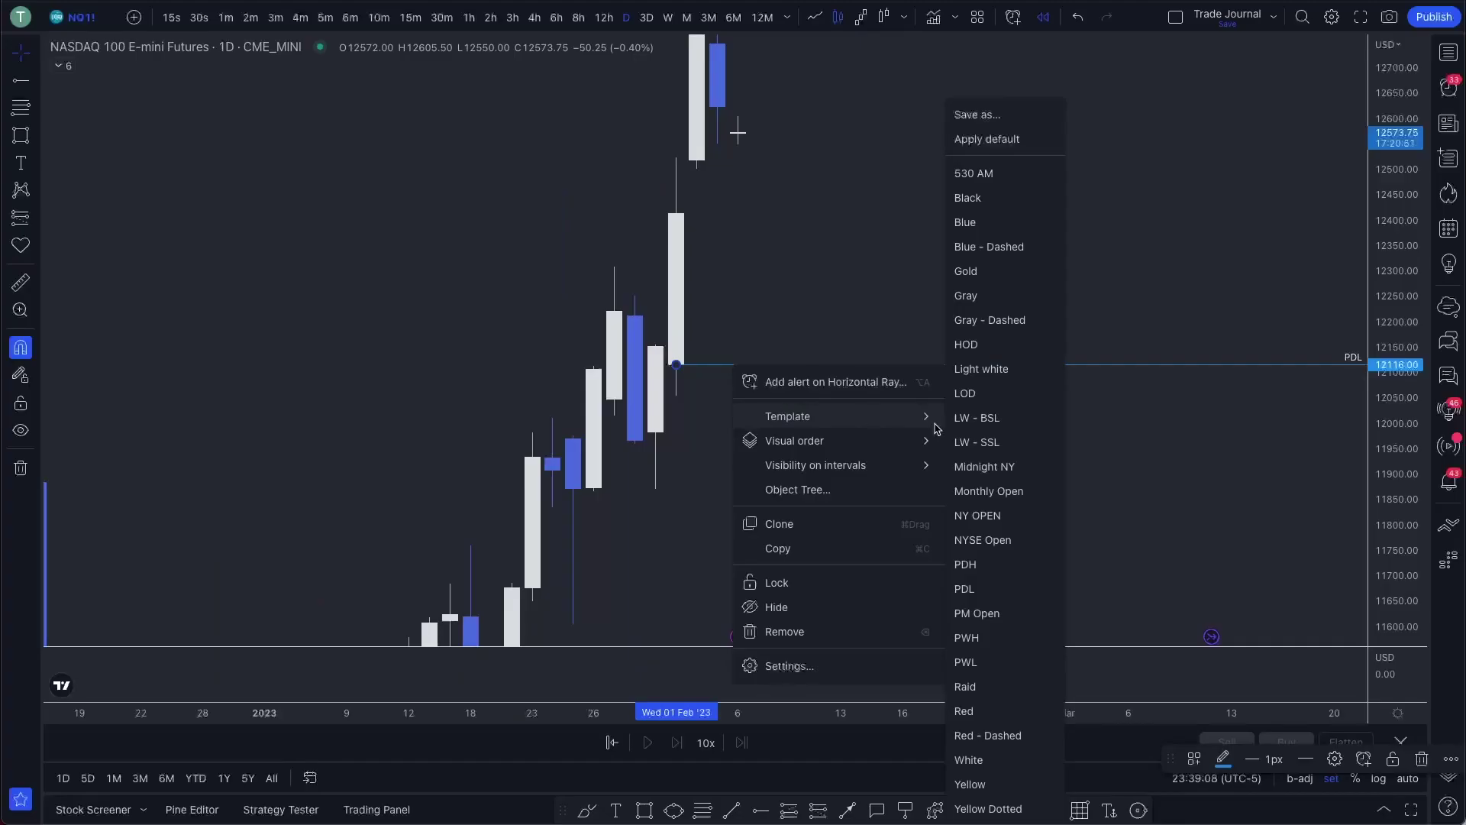
Apply the Red template to the ray and check its line colour in settings
left_click(1008, 711)
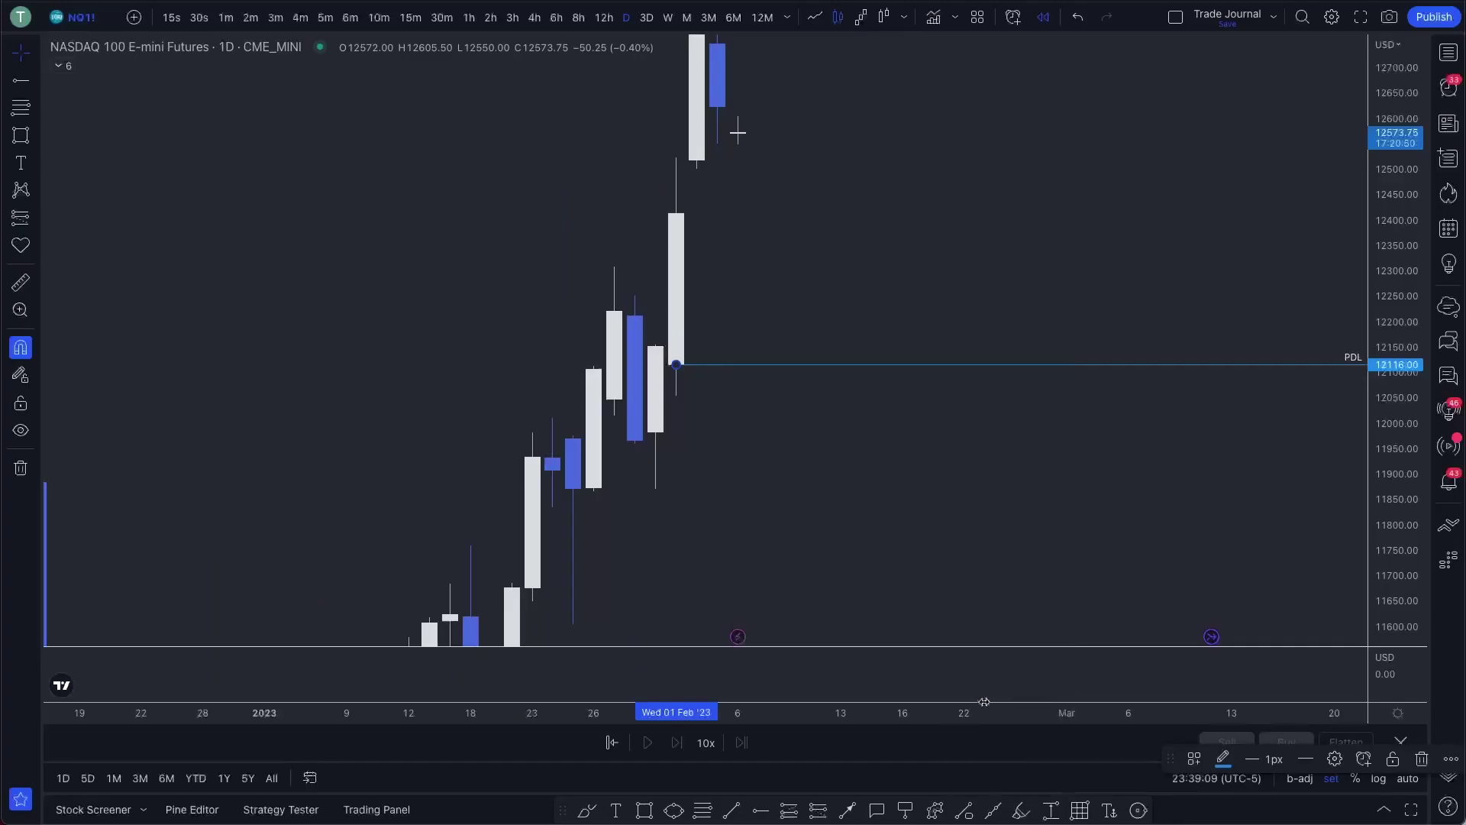
double_click(760, 365)
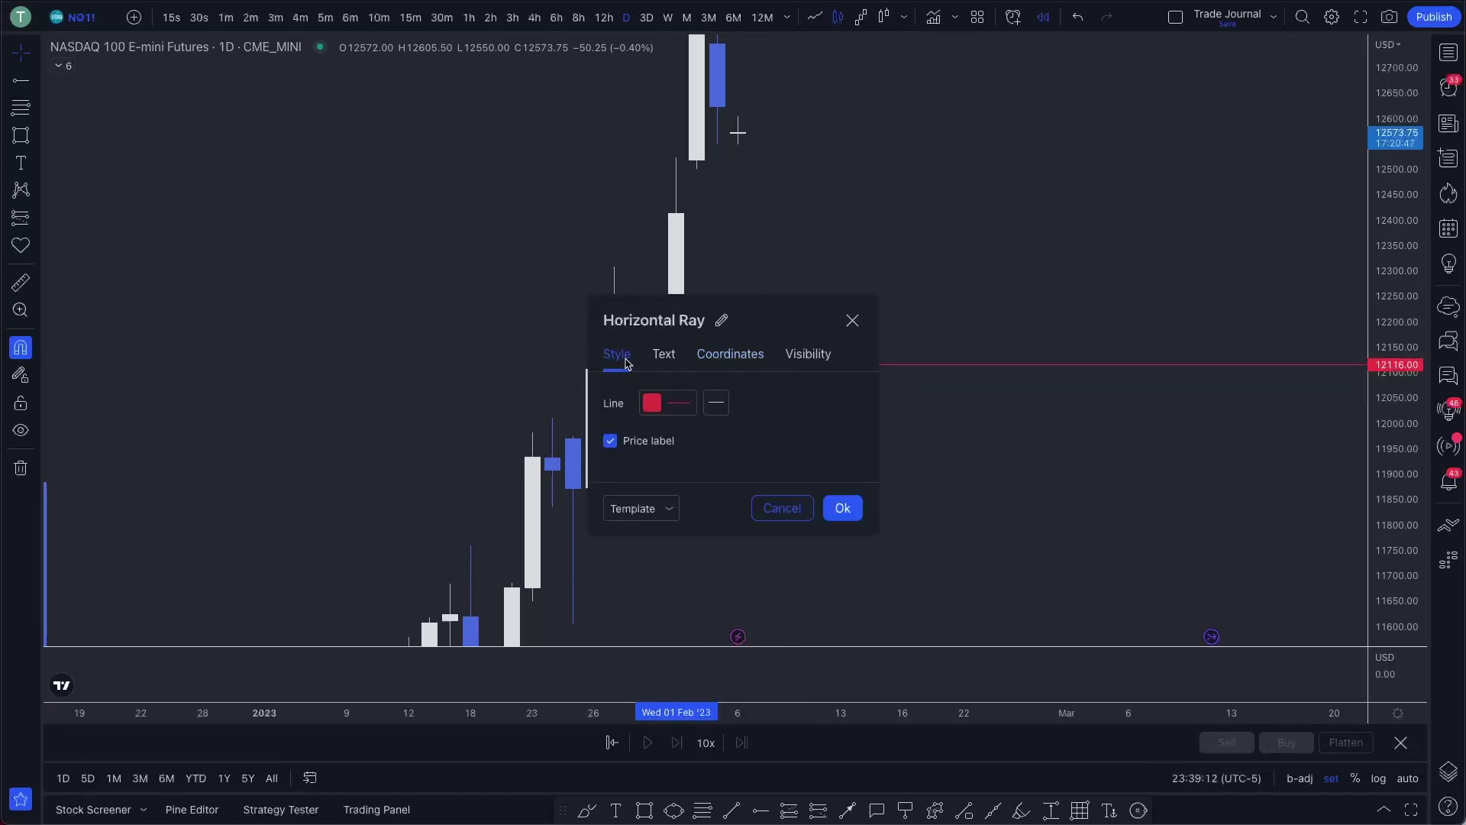
left_click(656, 406)
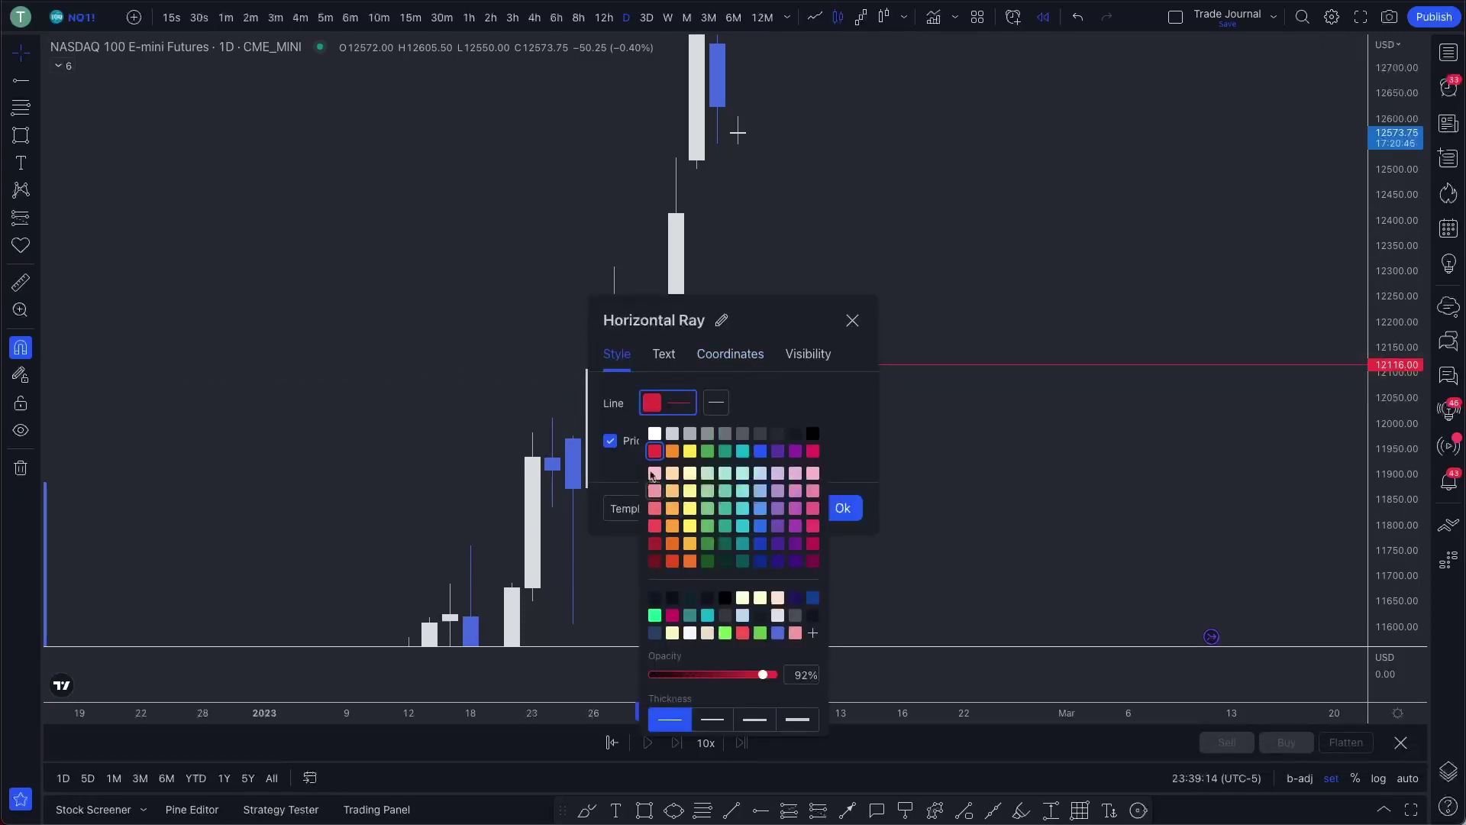
key("Escape")
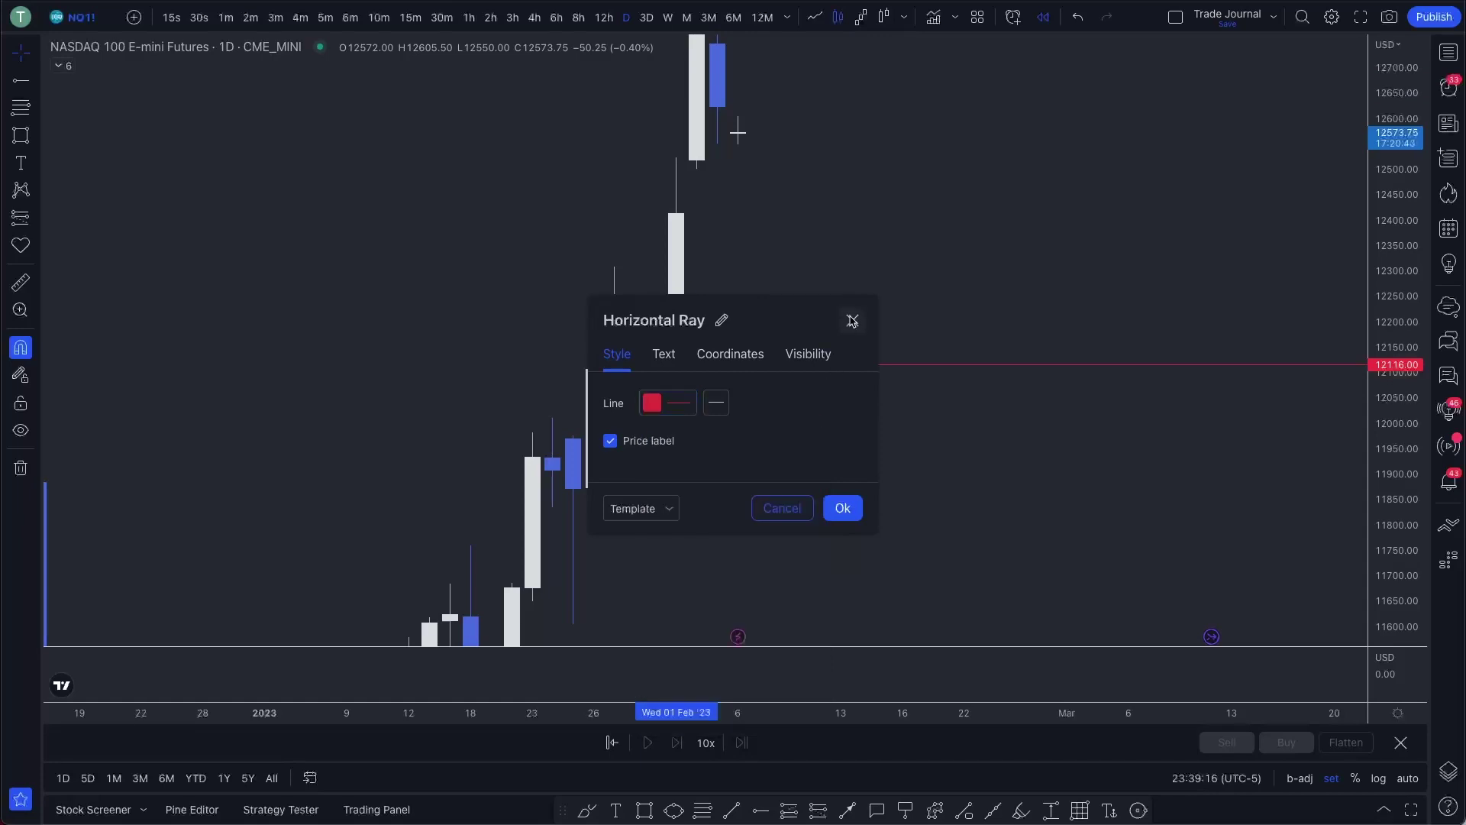
key("Escape")
Apply the Blue - Dashed then NYSE Open templates to the ray, and show NQ1! at 15 minutes
right_click(852, 367)
mouse_move(922, 430)
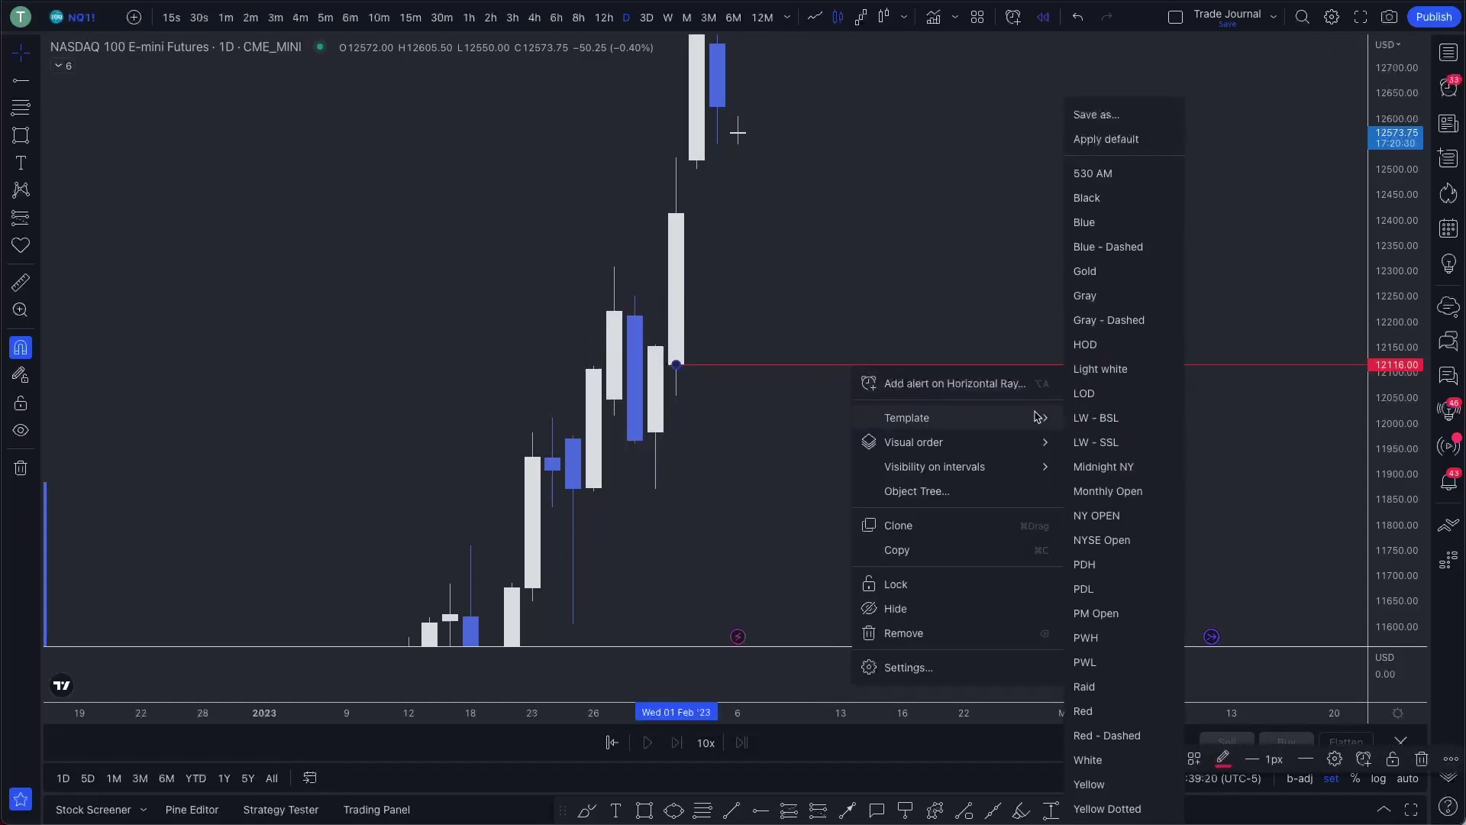
left_click(1122, 247)
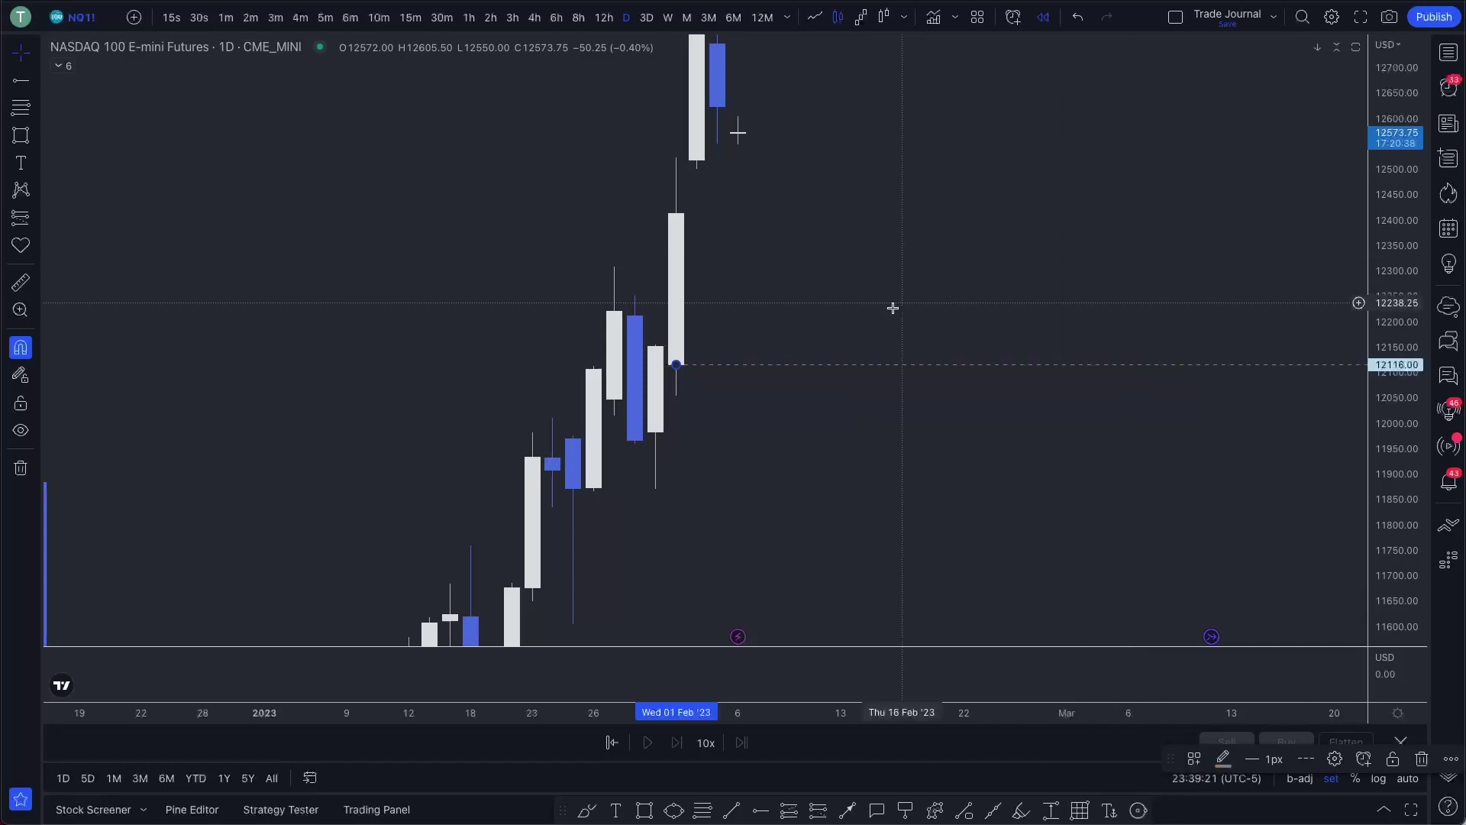
right_click(766, 368)
mouse_move(815, 413)
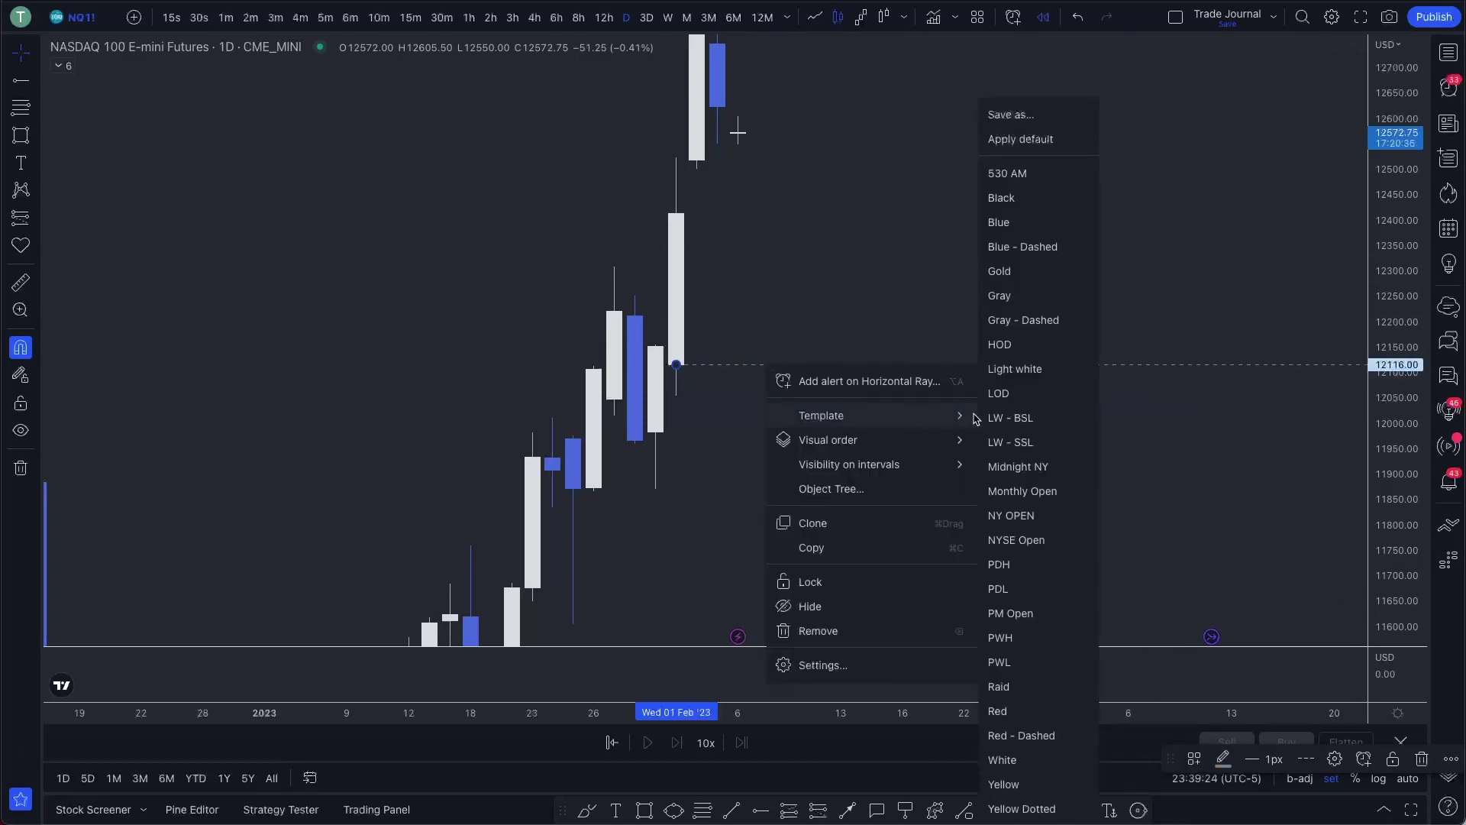
left_click(1007, 540)
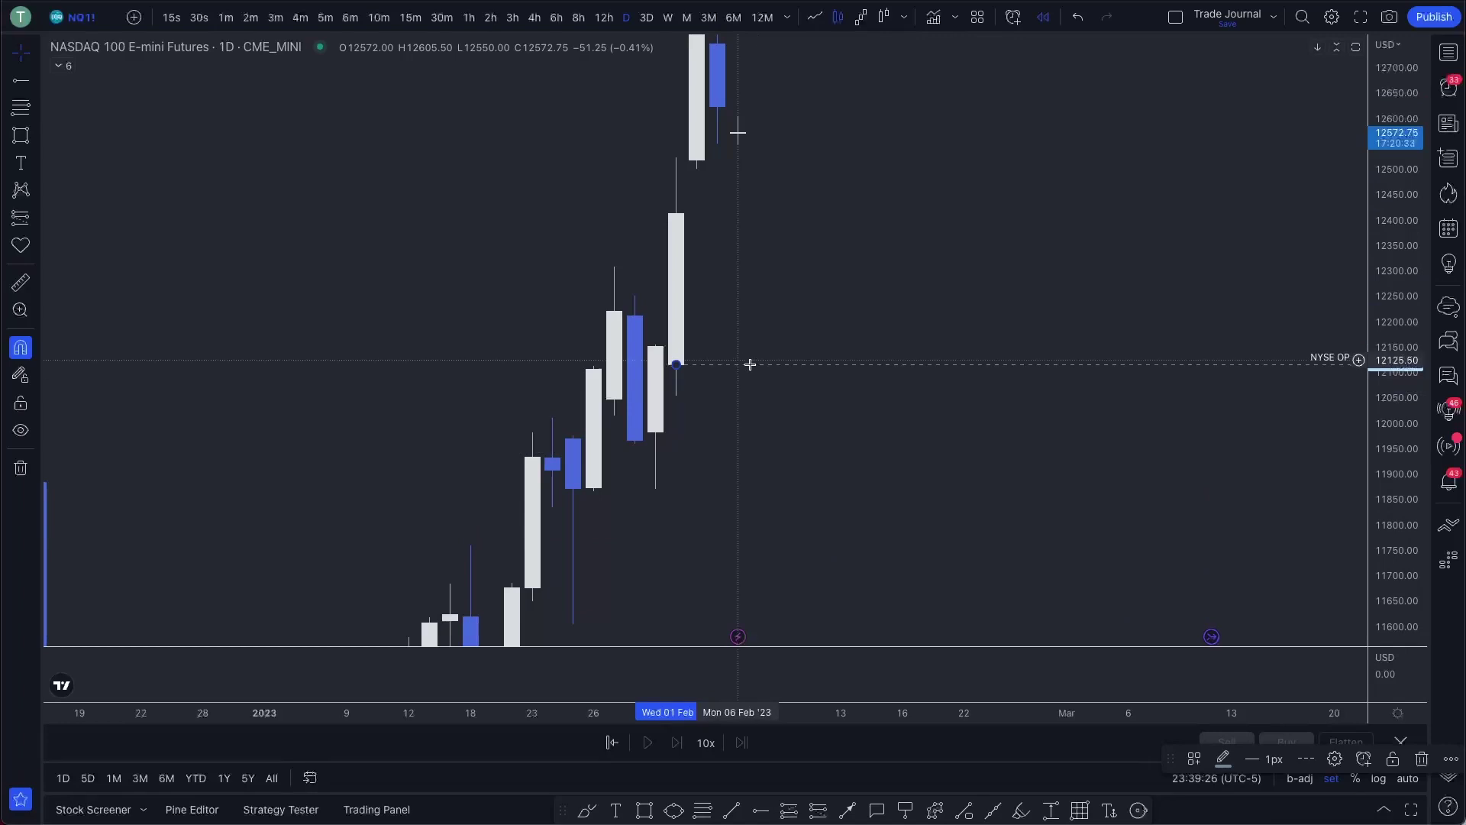
left_click(410, 16)
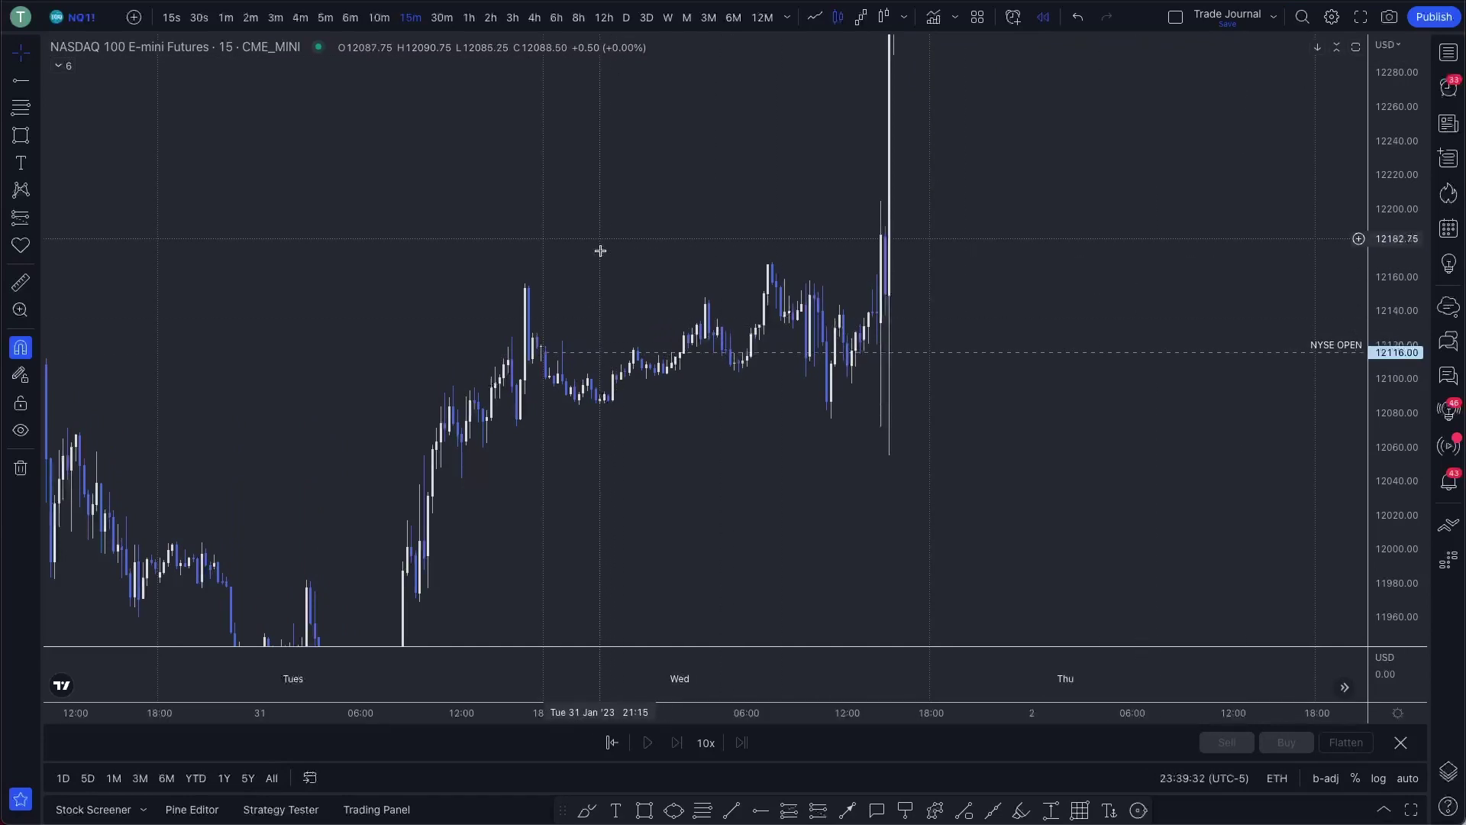
Check the NYSE OPEN ray's light gray line colour in the custom colour editor
left_click(326, 388)
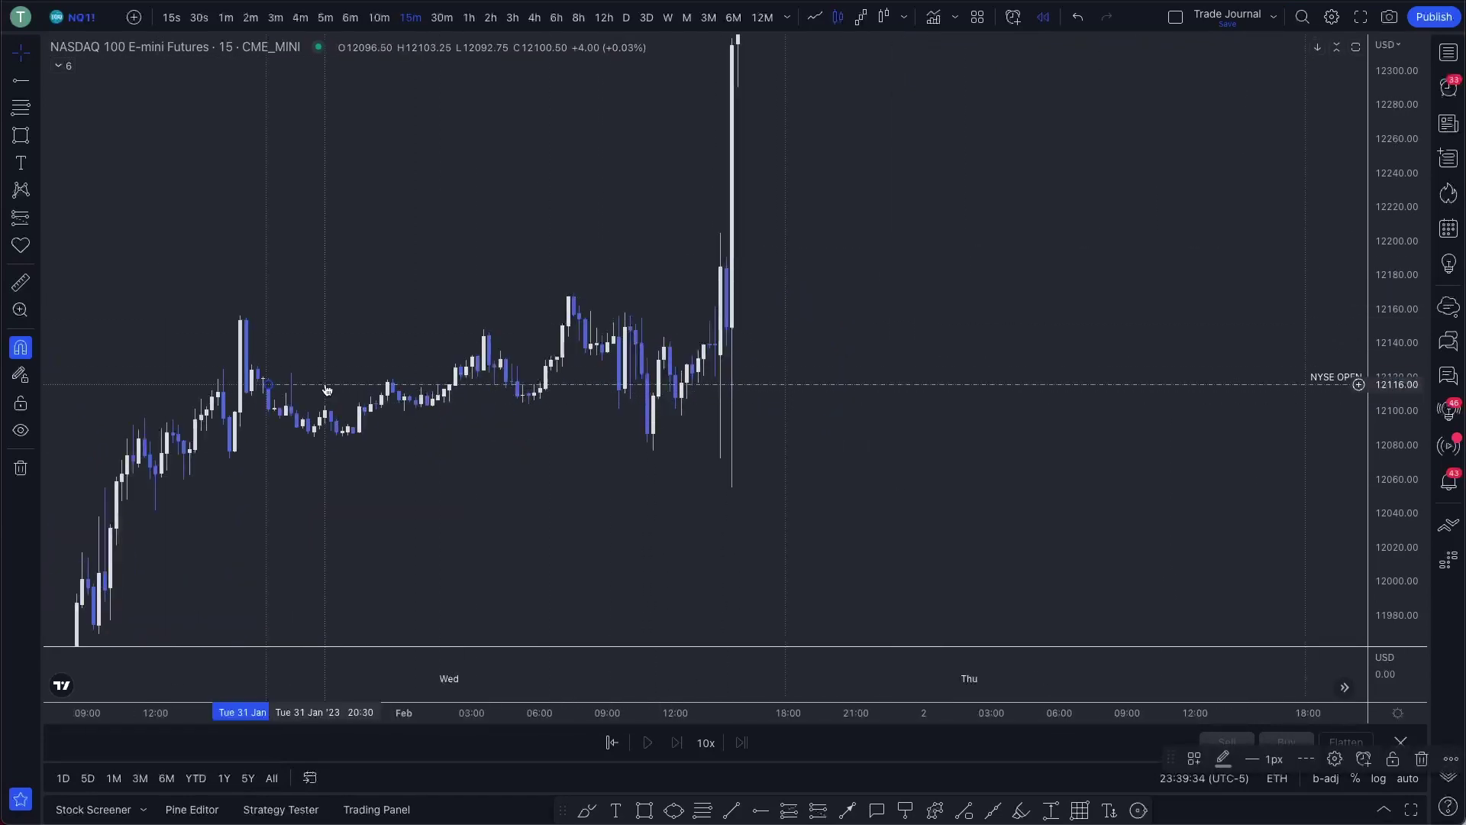
double_click(326, 390)
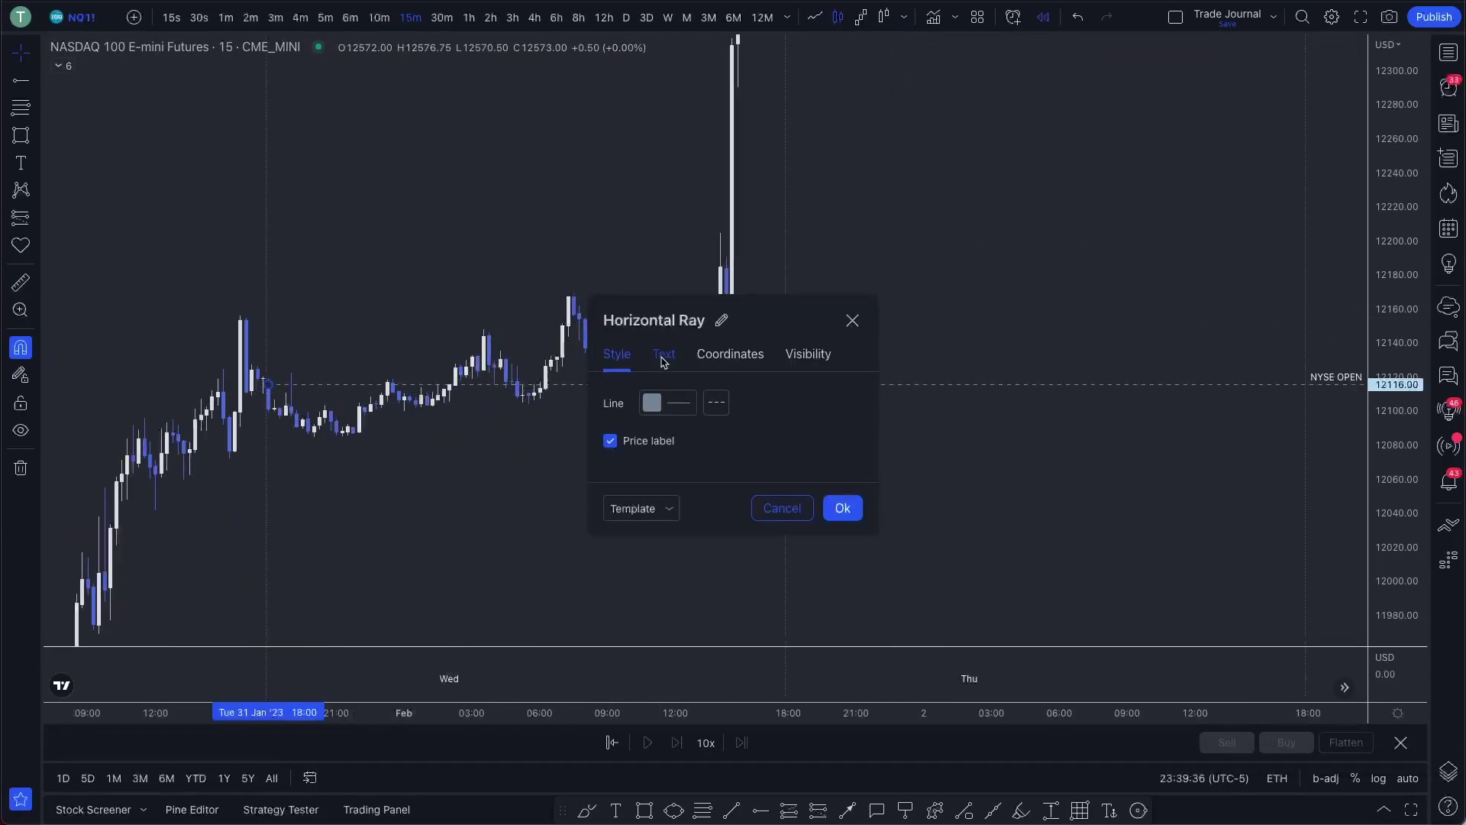
left_click(661, 404)
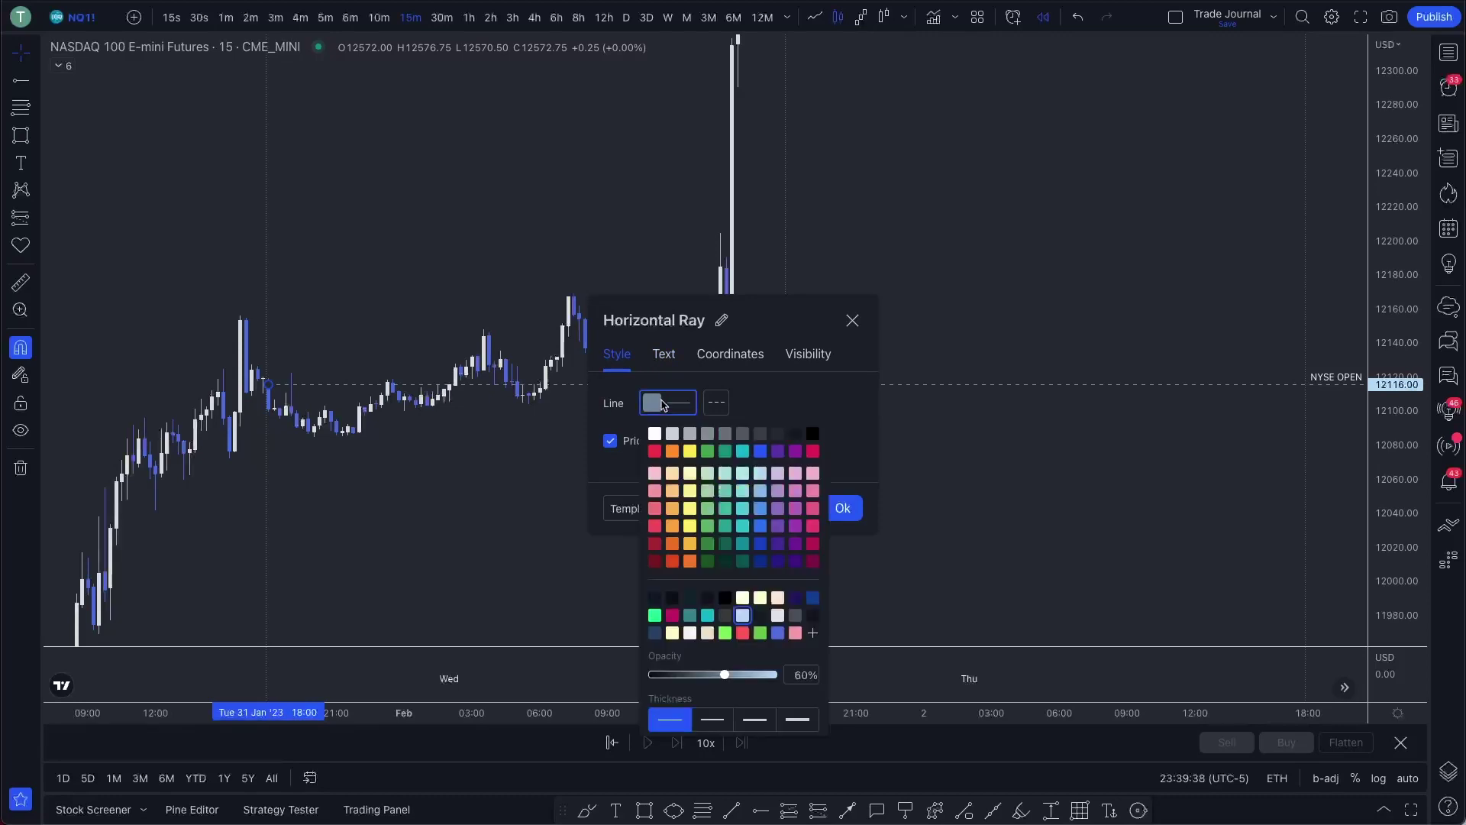
left_click(813, 634)
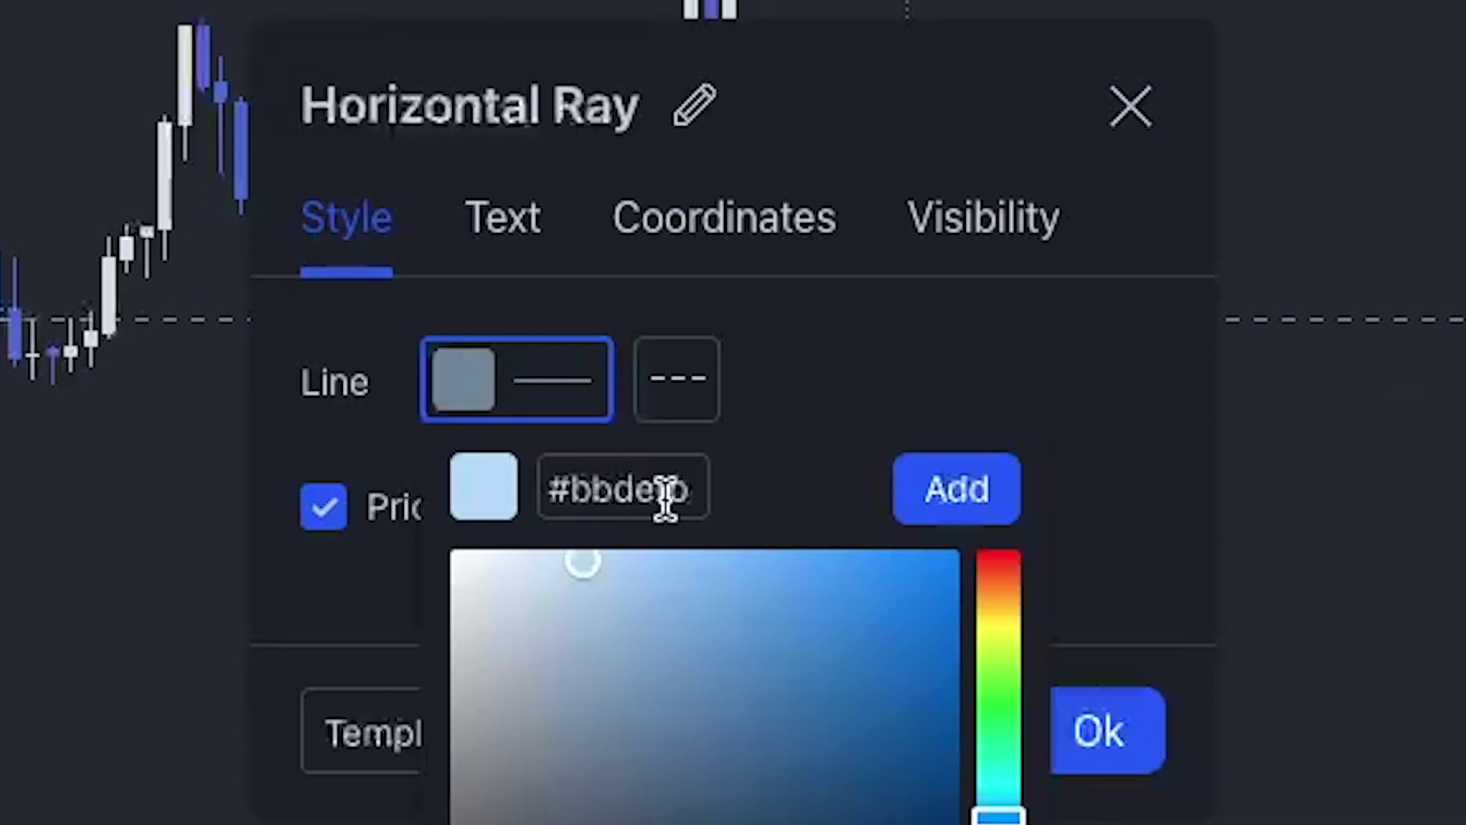
left_click(928, 347)
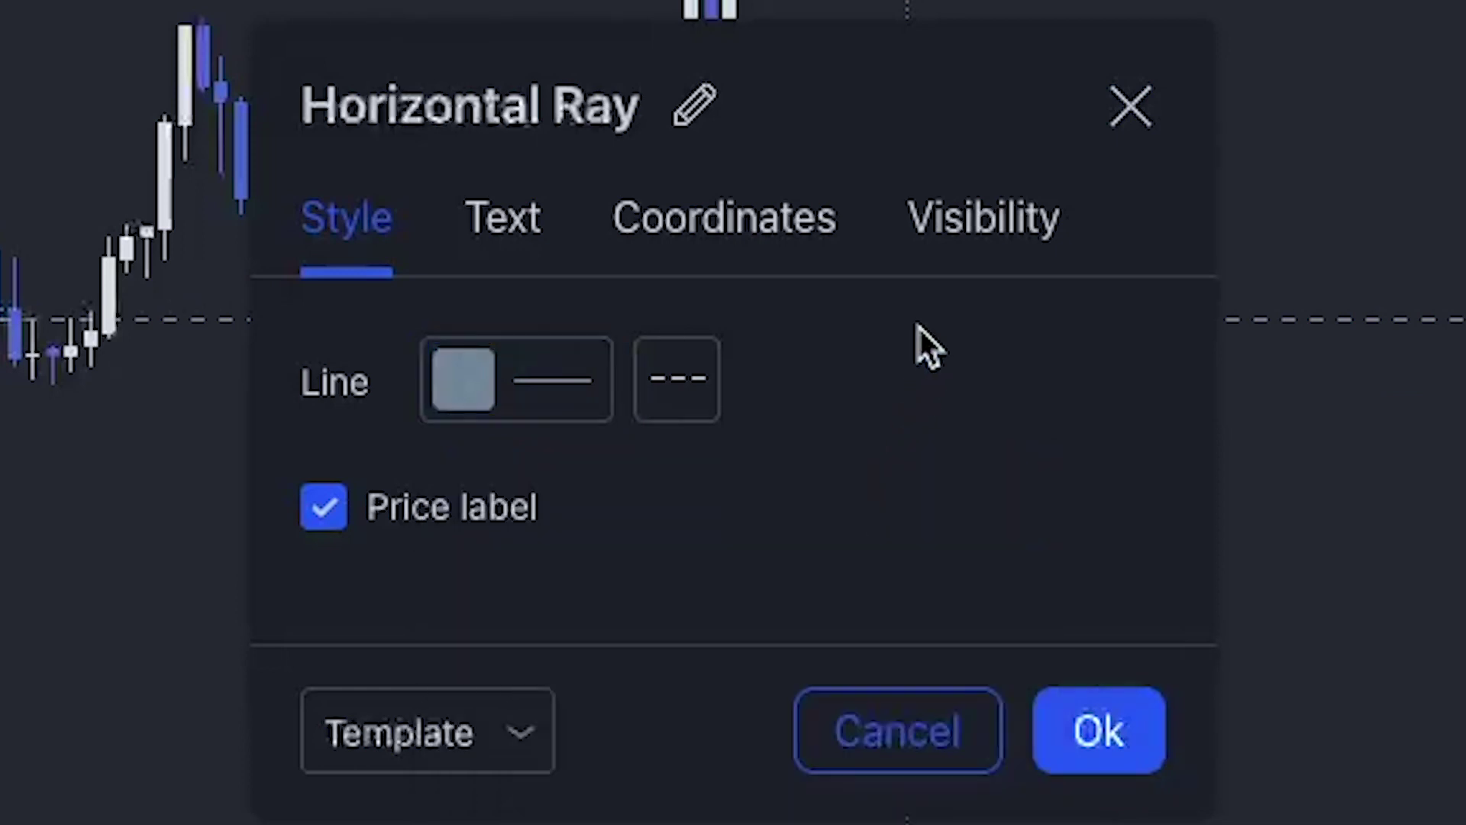
left_click(592, 380)
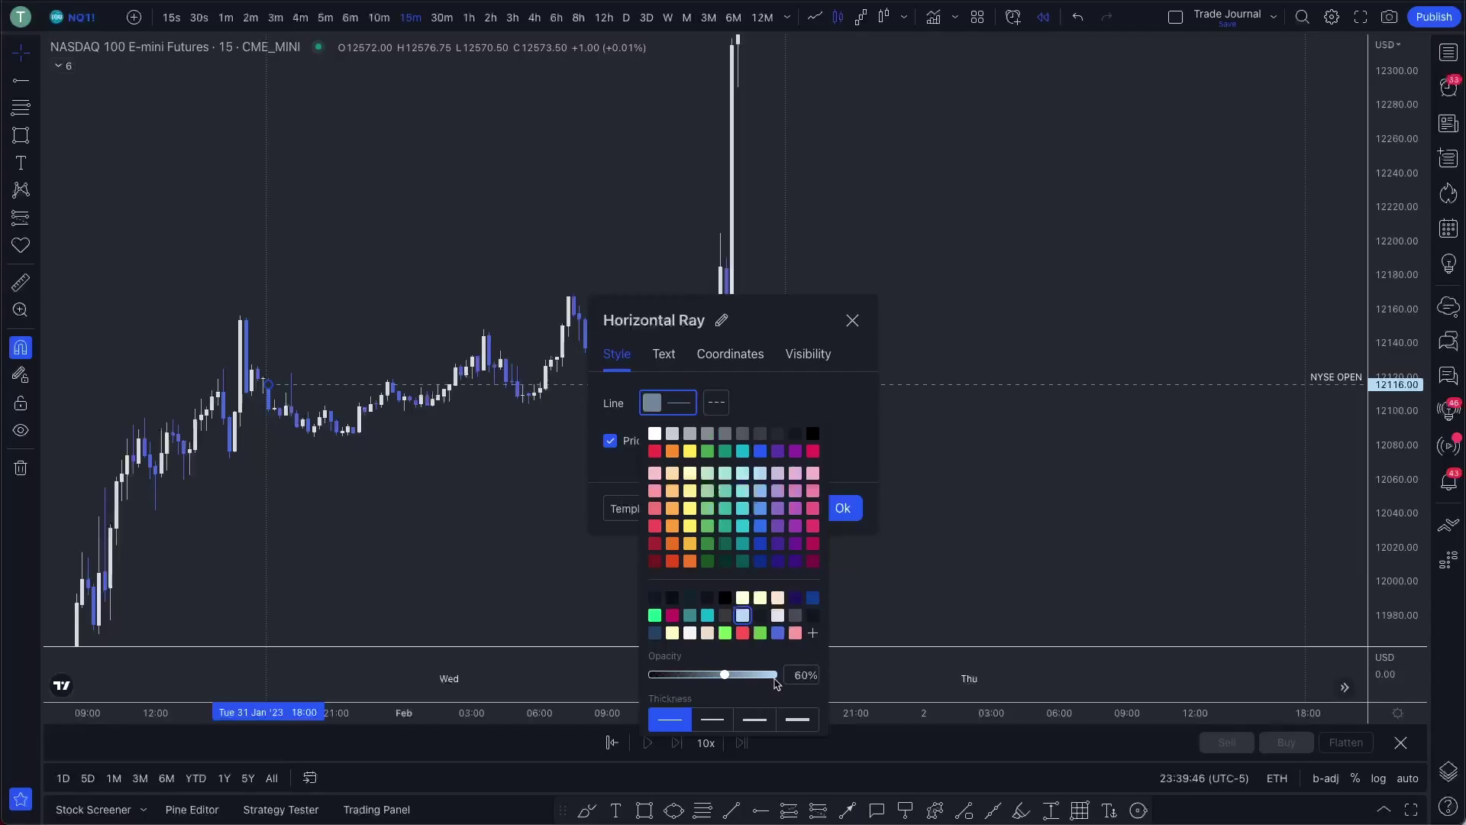
left_click(816, 411)
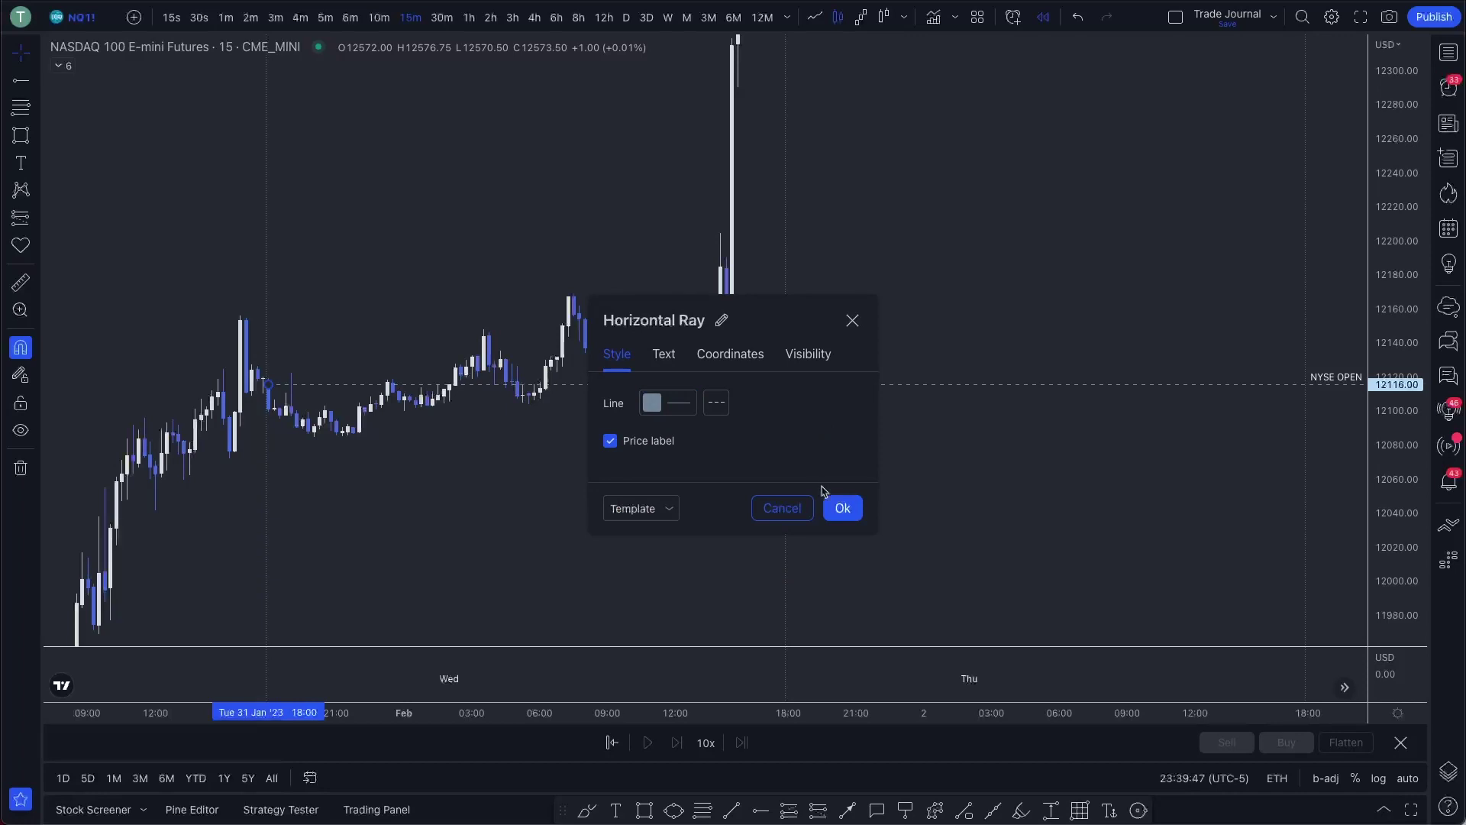
Change the NYSE OPEN ray's line style to dashed
left_click(723, 410)
left_click(753, 458)
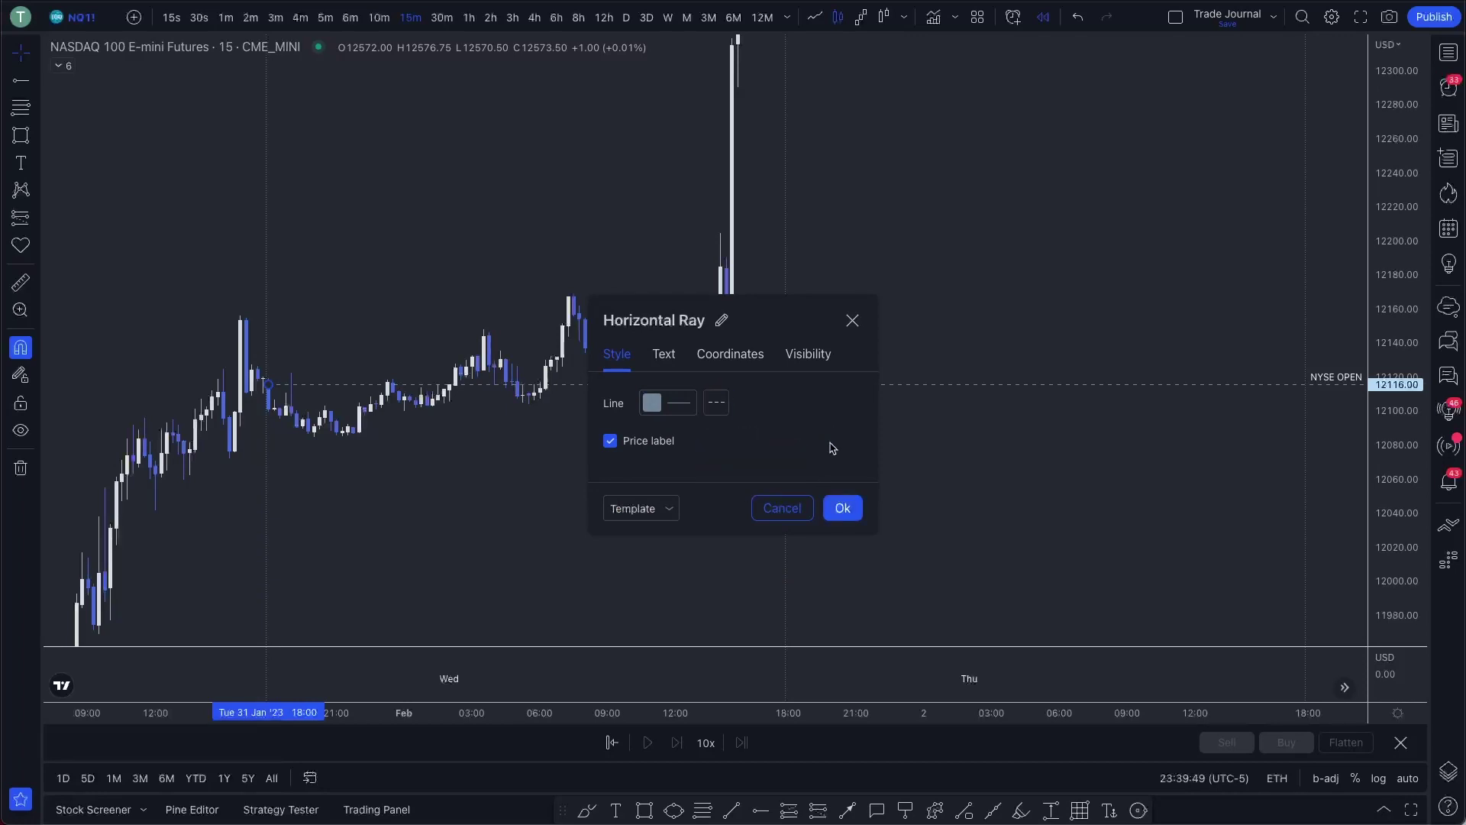
left_click(842, 507)
Apply the Light white template to the horizontal ray and move it down to about 12039.50
right_click(871, 385)
mouse_move(924, 436)
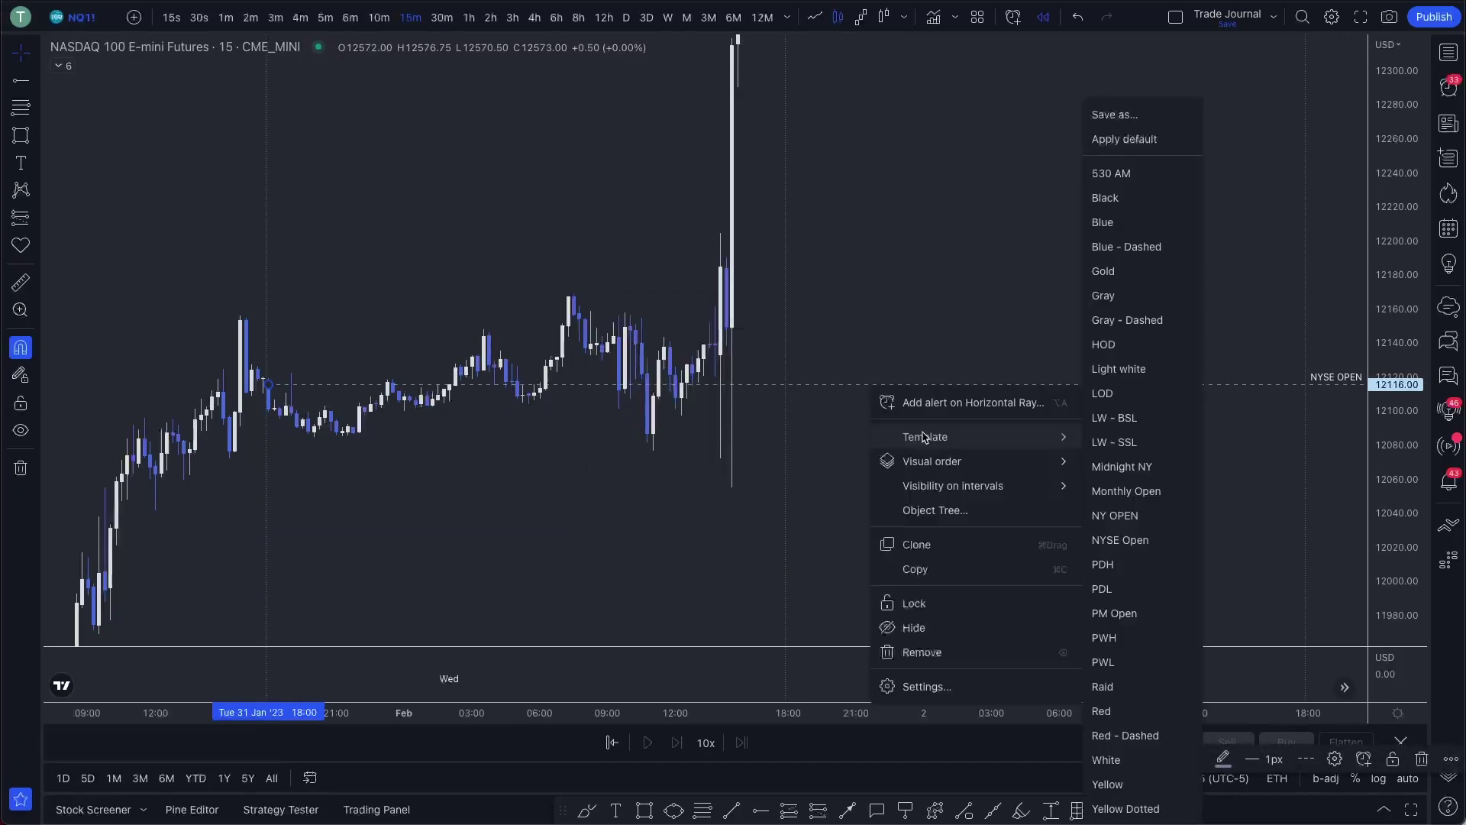
left_click(1126, 370)
mouse_move(301, 388)
left_mouse_down()
mouse_move(524, 481)
mouse_move(744, 517)
mouse_move(731, 336)
mouse_move(239, 311)
left_mouse_up()
Give the horizontal ray the LW - BSL line template so it reads BSL
scroll(746, 326, "left", 2)
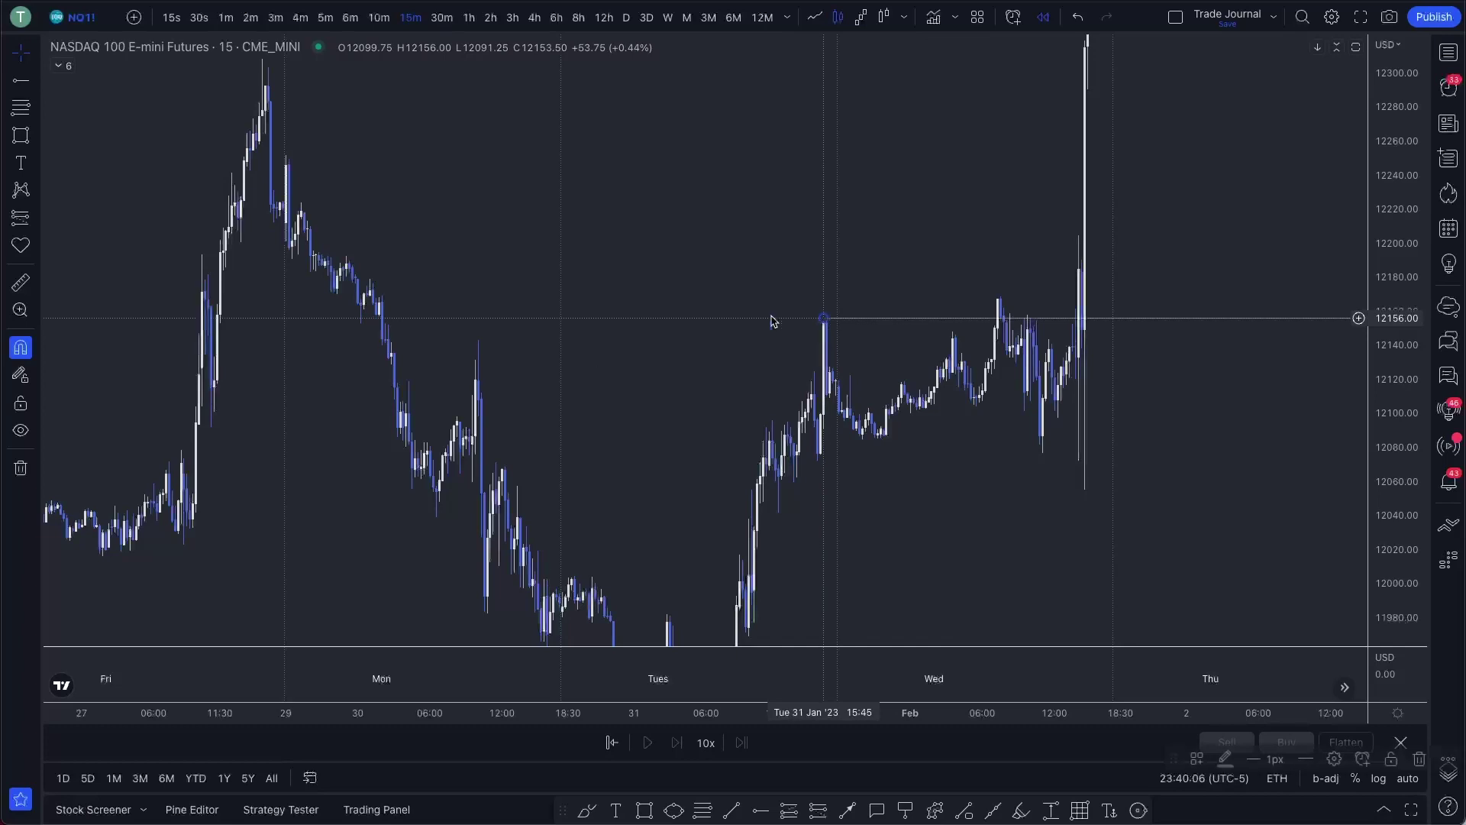
scroll(576, 389, "up", 5)
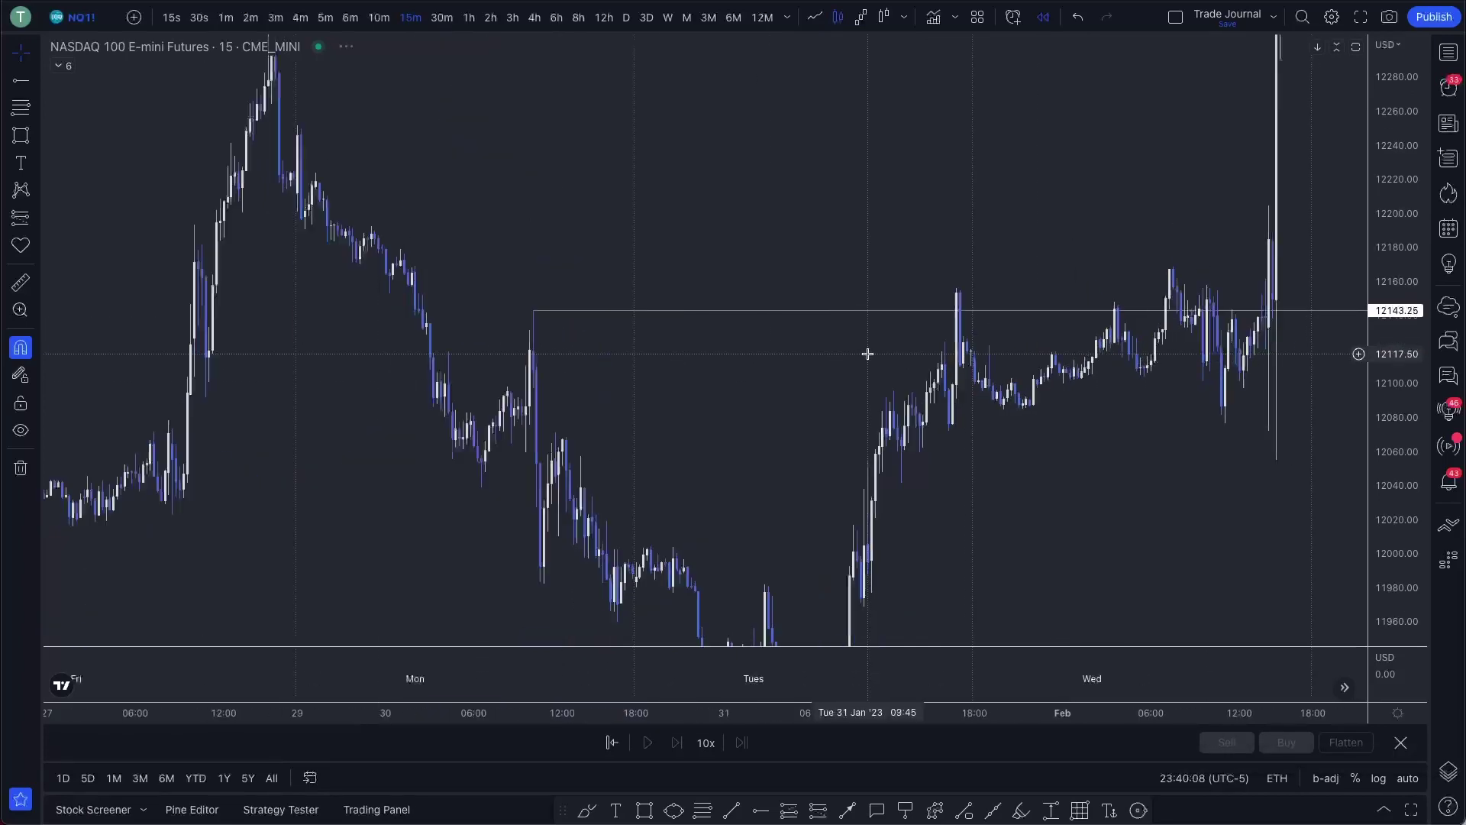
right_click(377, 291)
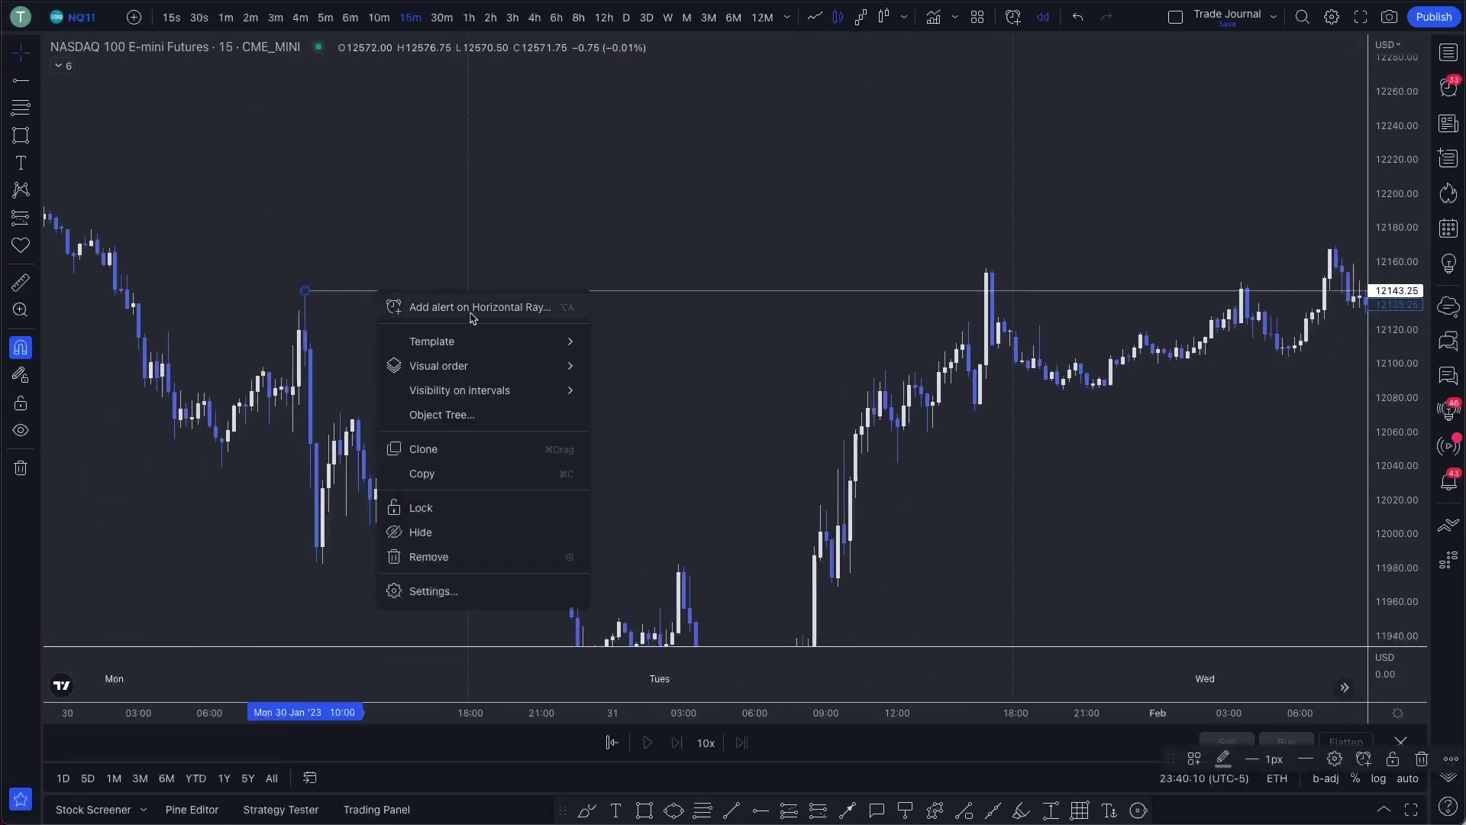
mouse_move(510, 336)
left_click(645, 417)
Open the ray's style settings to check its line colour and opacity, then close them
left_click_drag(710, 390, 1169, 409)
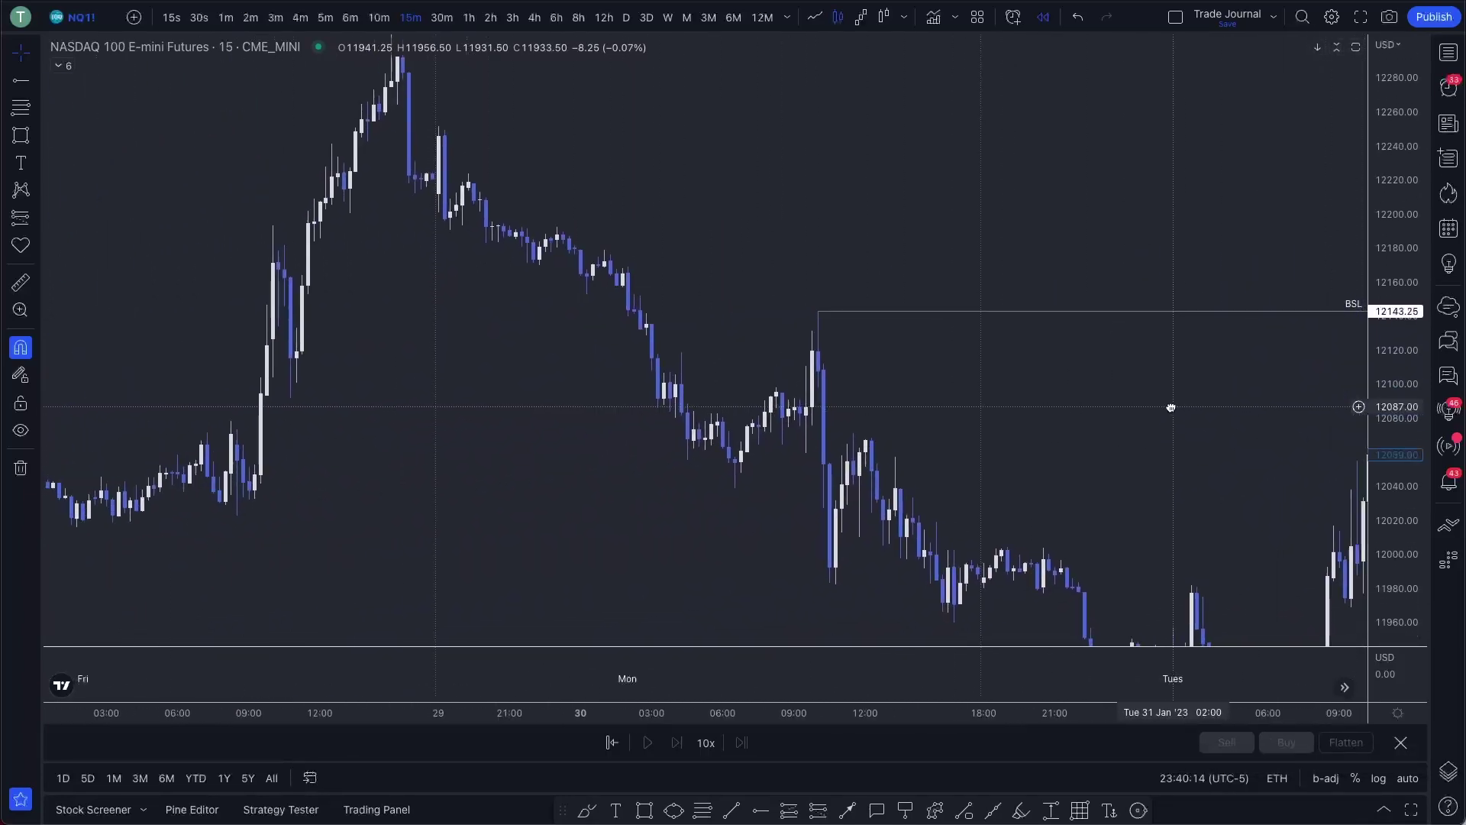
double_click(687, 311)
left_click(667, 409)
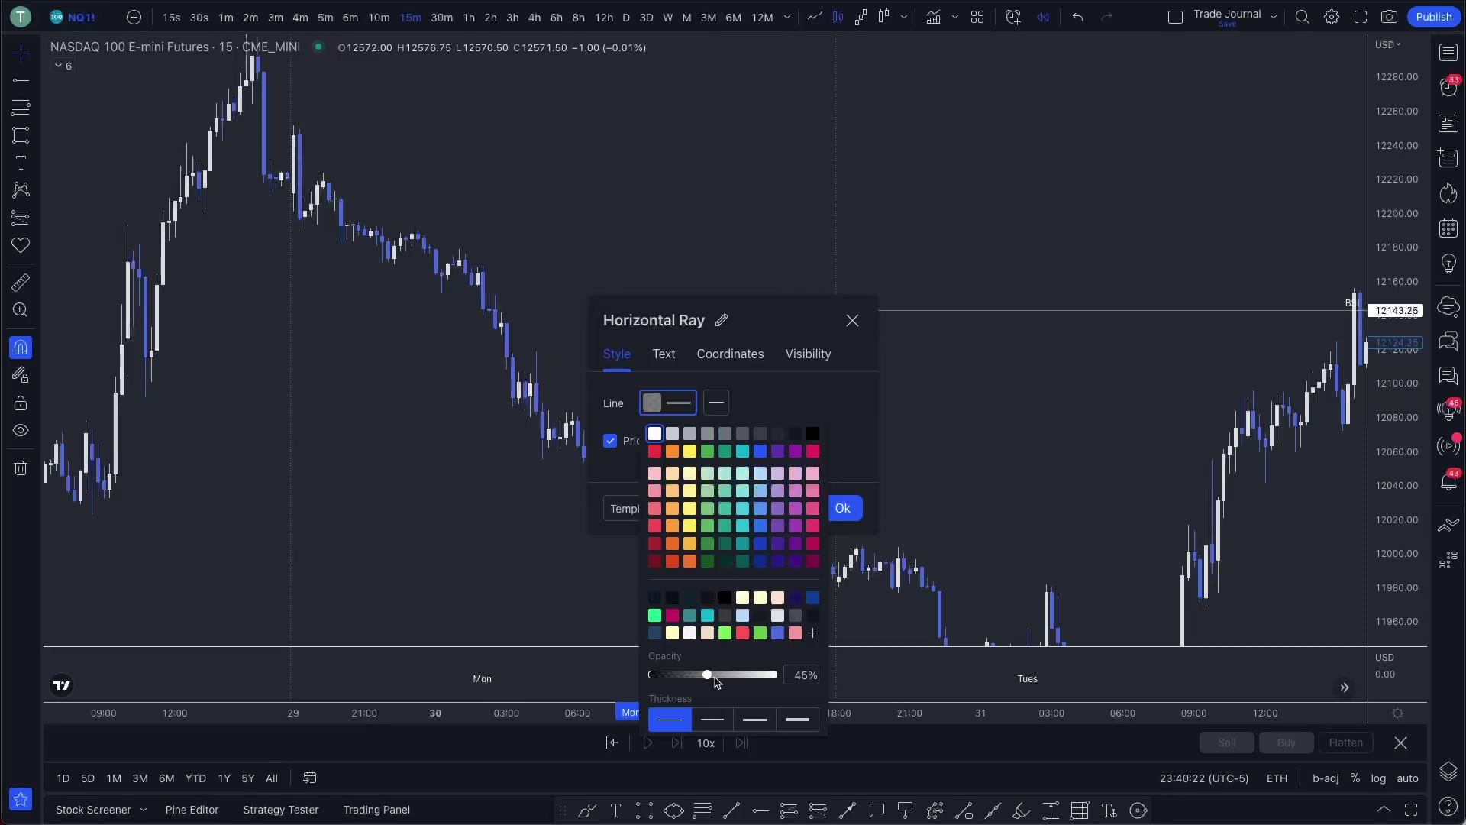
left_click(853, 320)
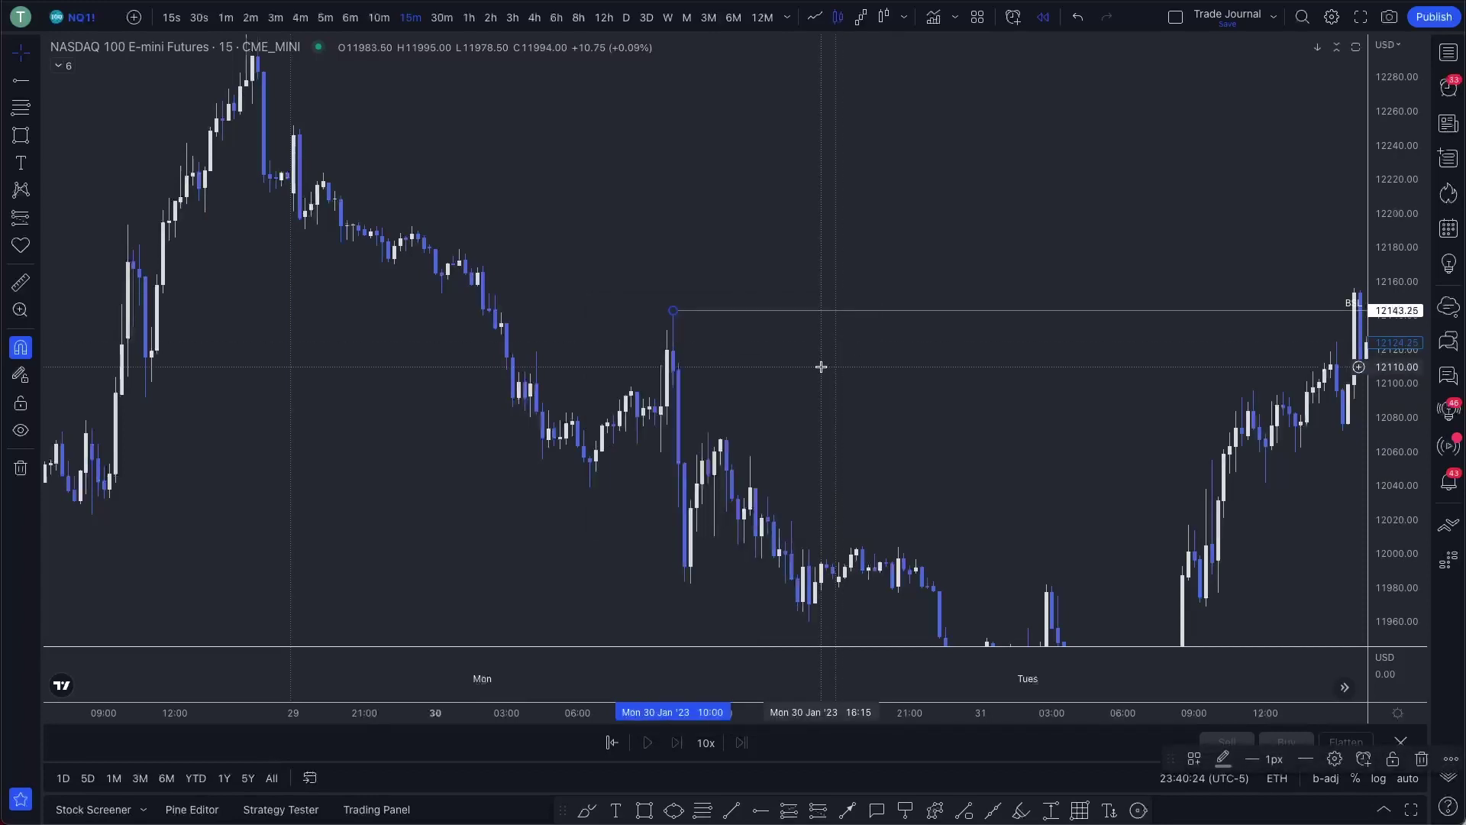
Switch the horizontal ray back to the Light white template
right_click(740, 311)
left_click(920, 246)
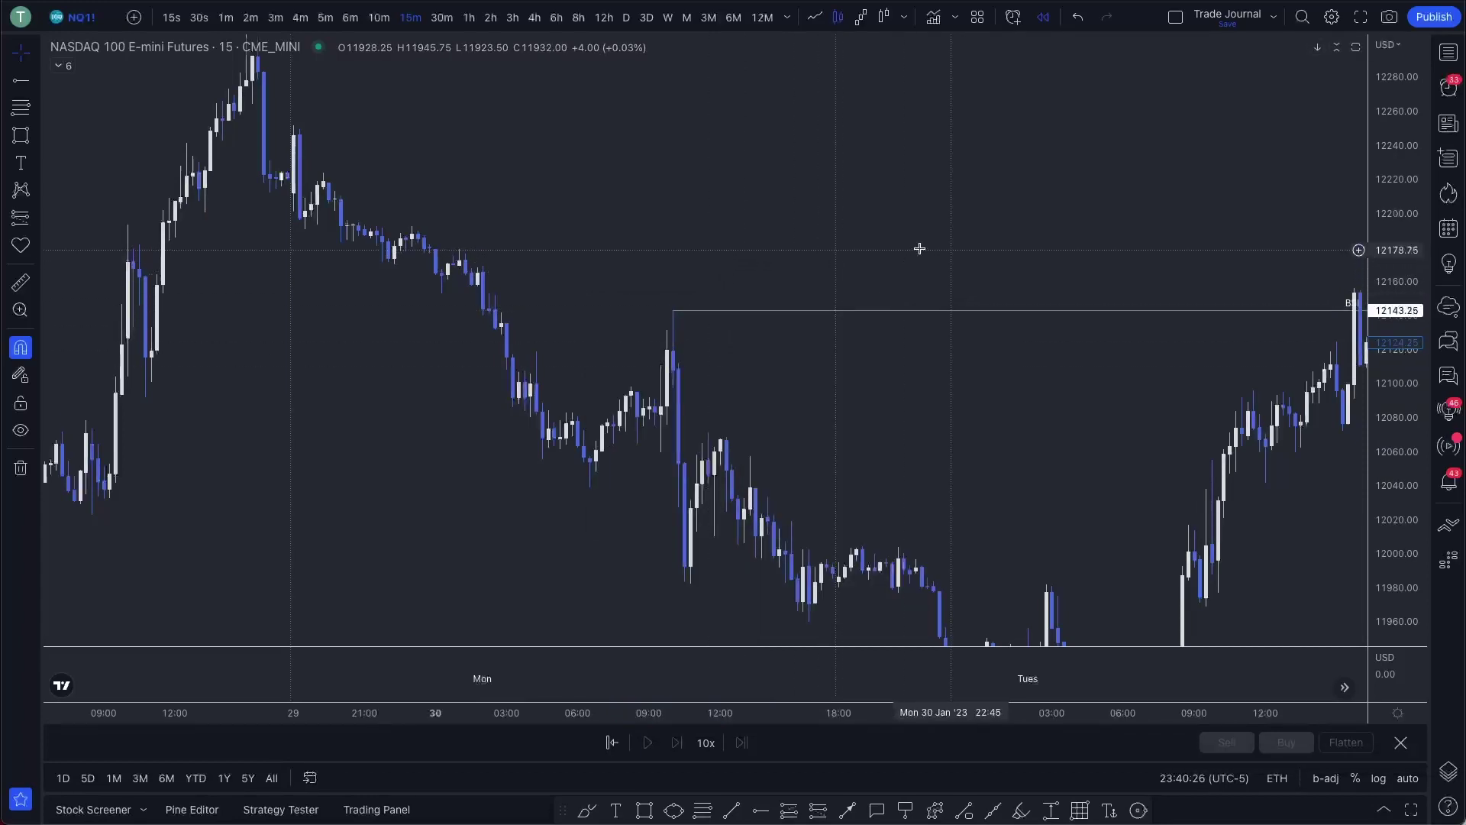
left_click_drag(919, 245, 603, 314)
right_click(388, 336)
right_click(386, 336)
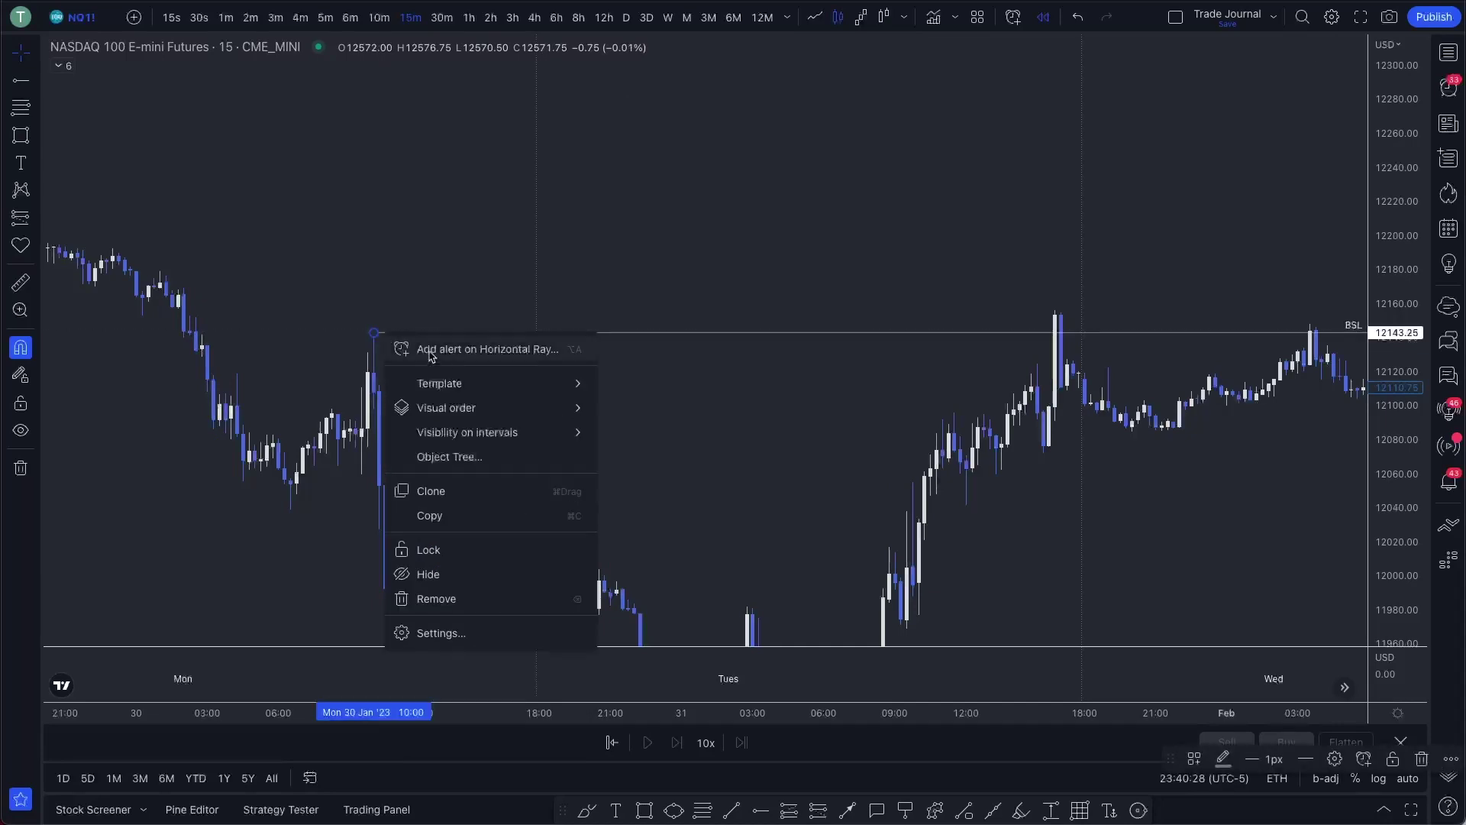
mouse_move(462, 385)
left_click(633, 369)
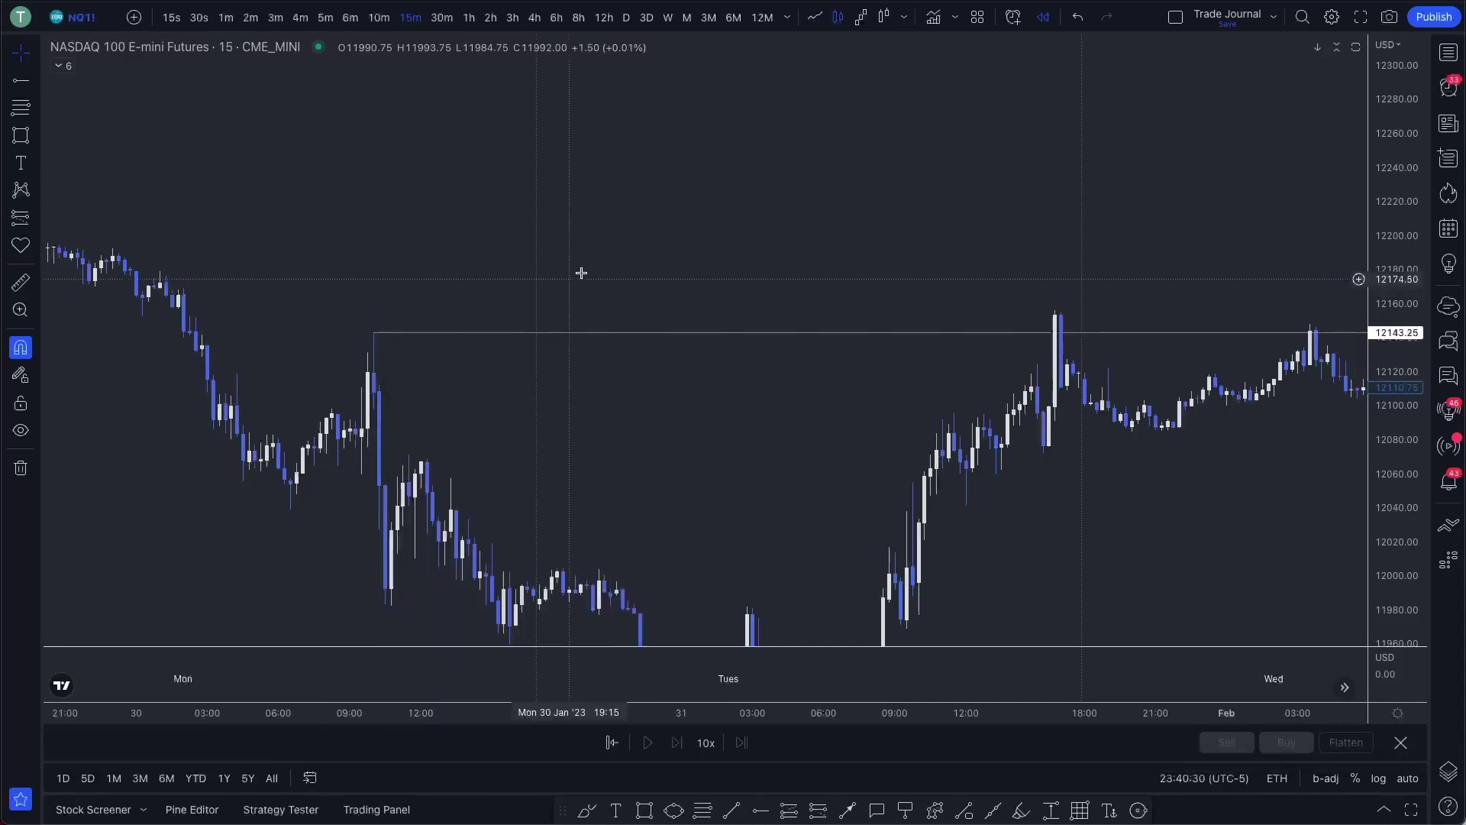
left_click_drag(579, 271, 878, 226)
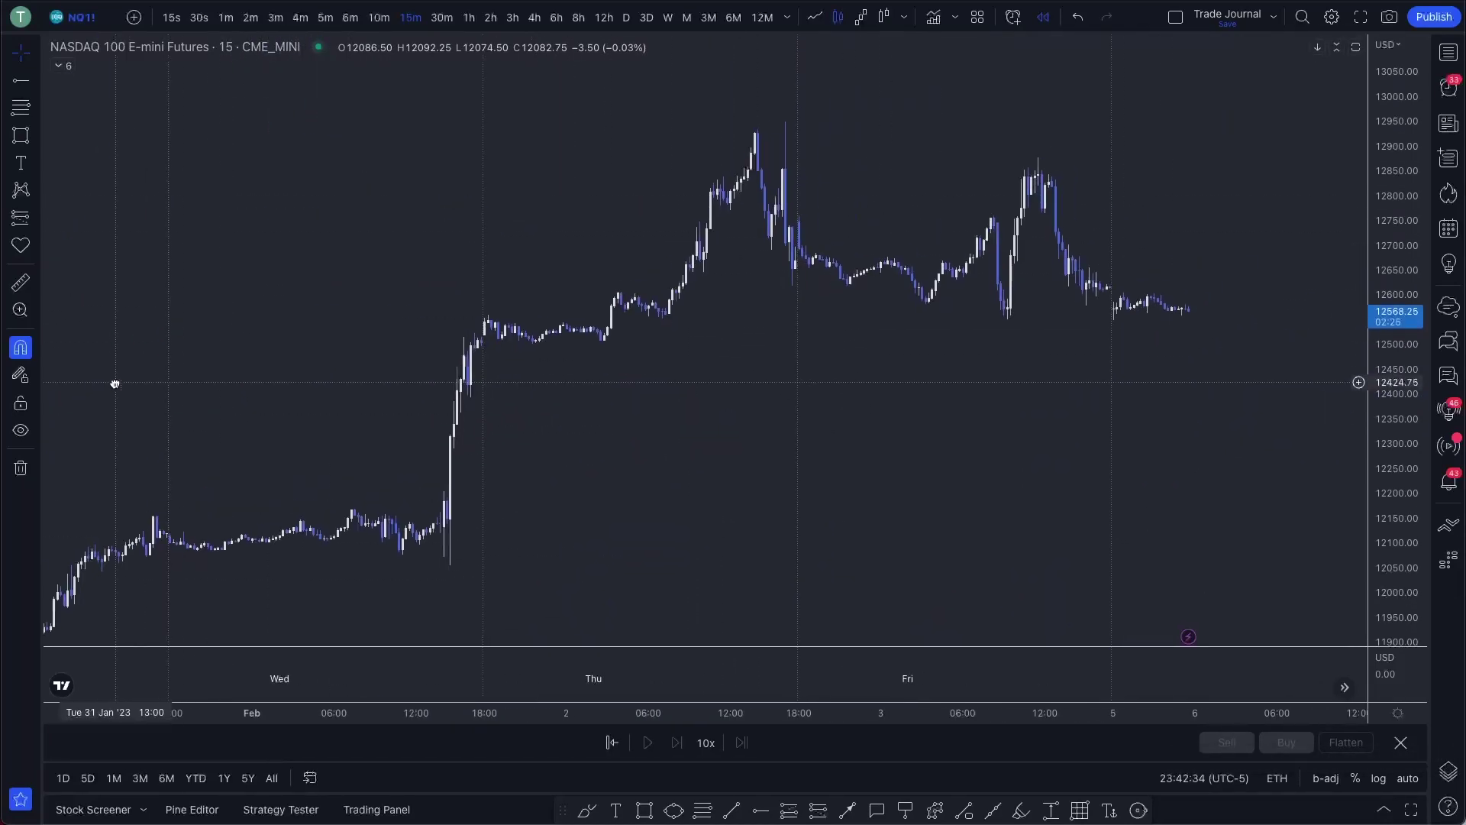
Open Chart settings > Appearance and view the Background colour choices, closing without changes
left_click_drag(1168, 486, 1153, 538)
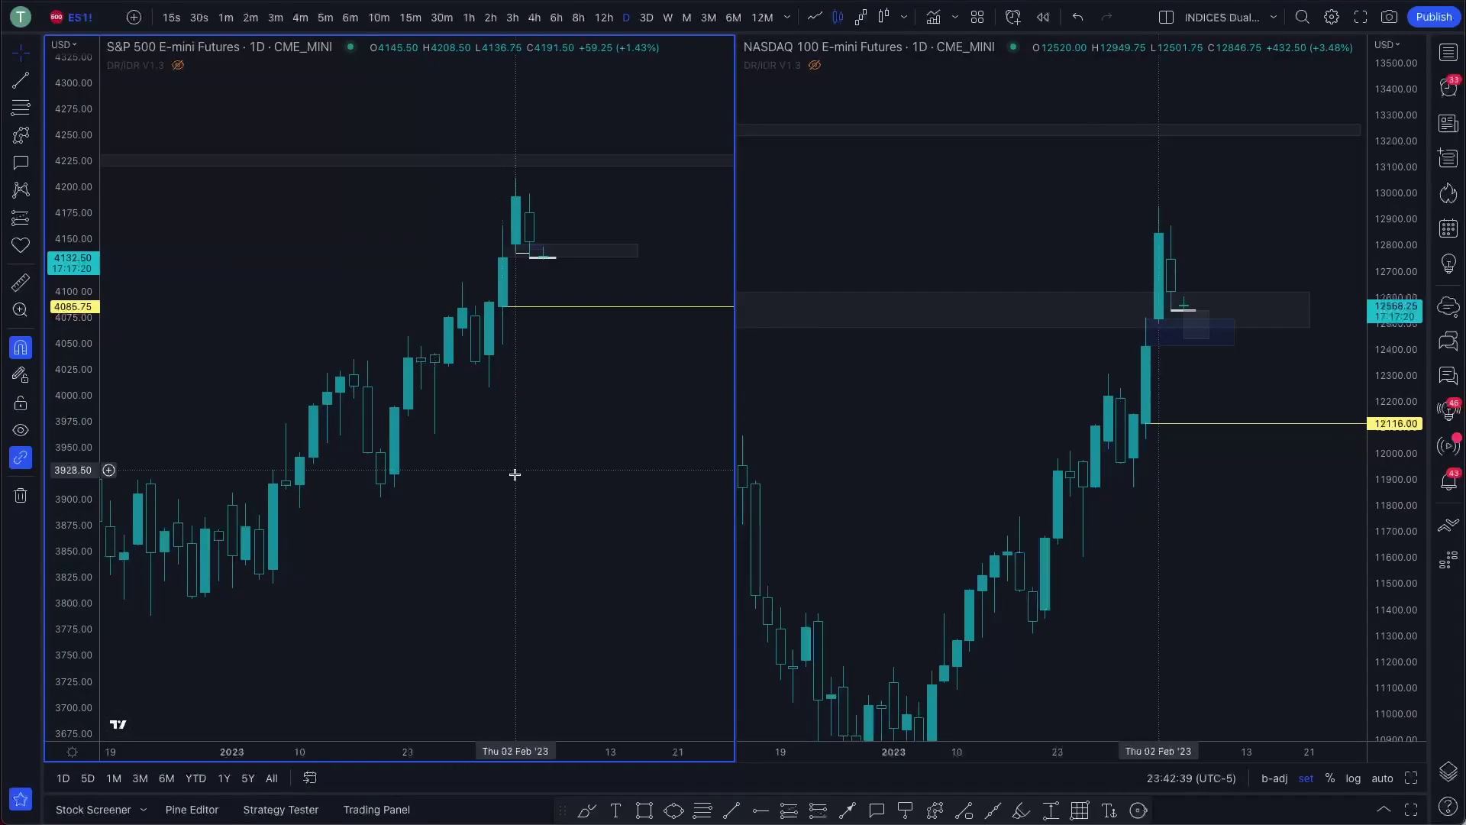
left_click_drag(513, 475, 655, 524)
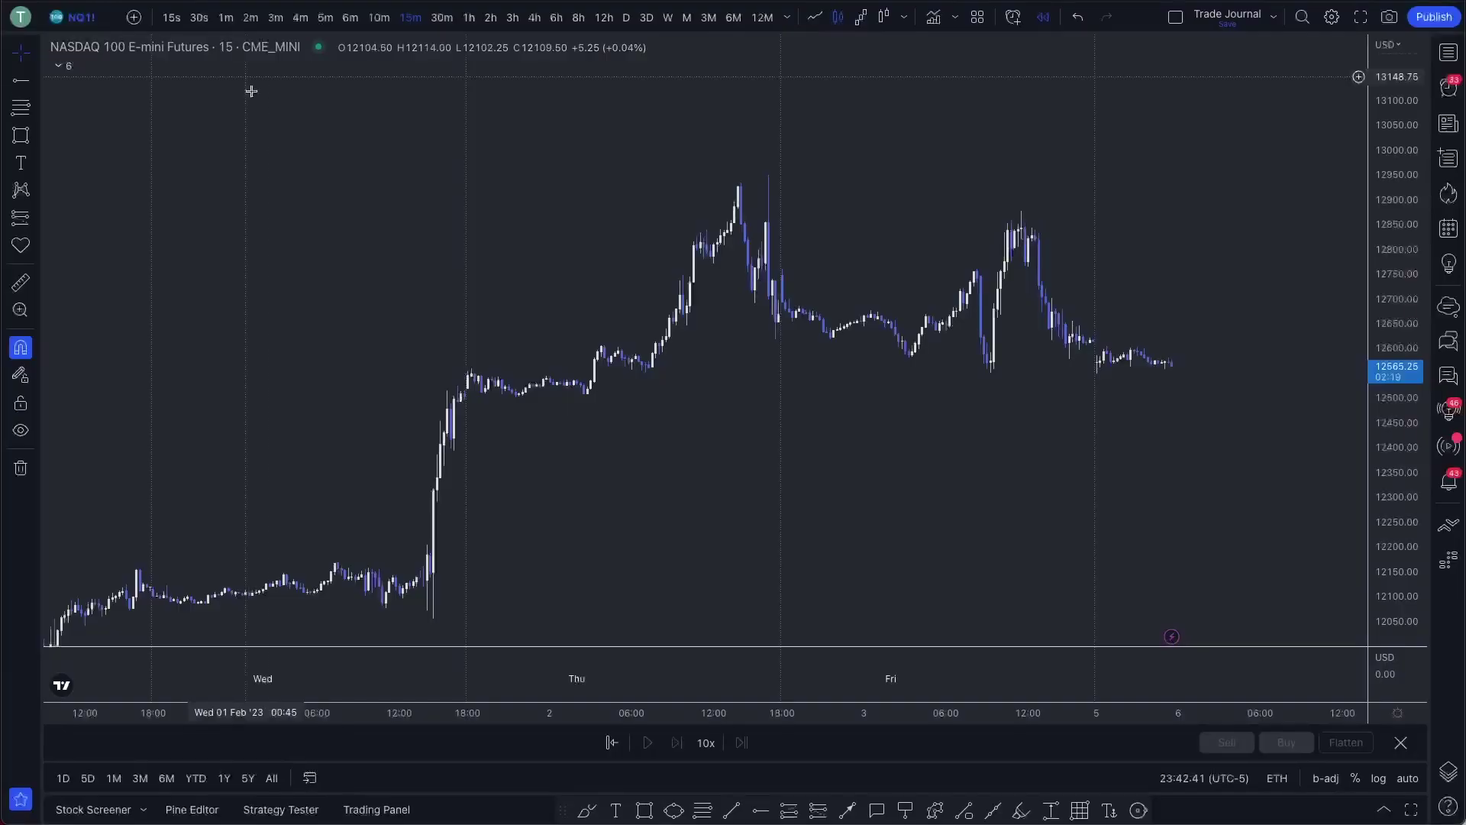
right_click(319, 261)
left_click(414, 661)
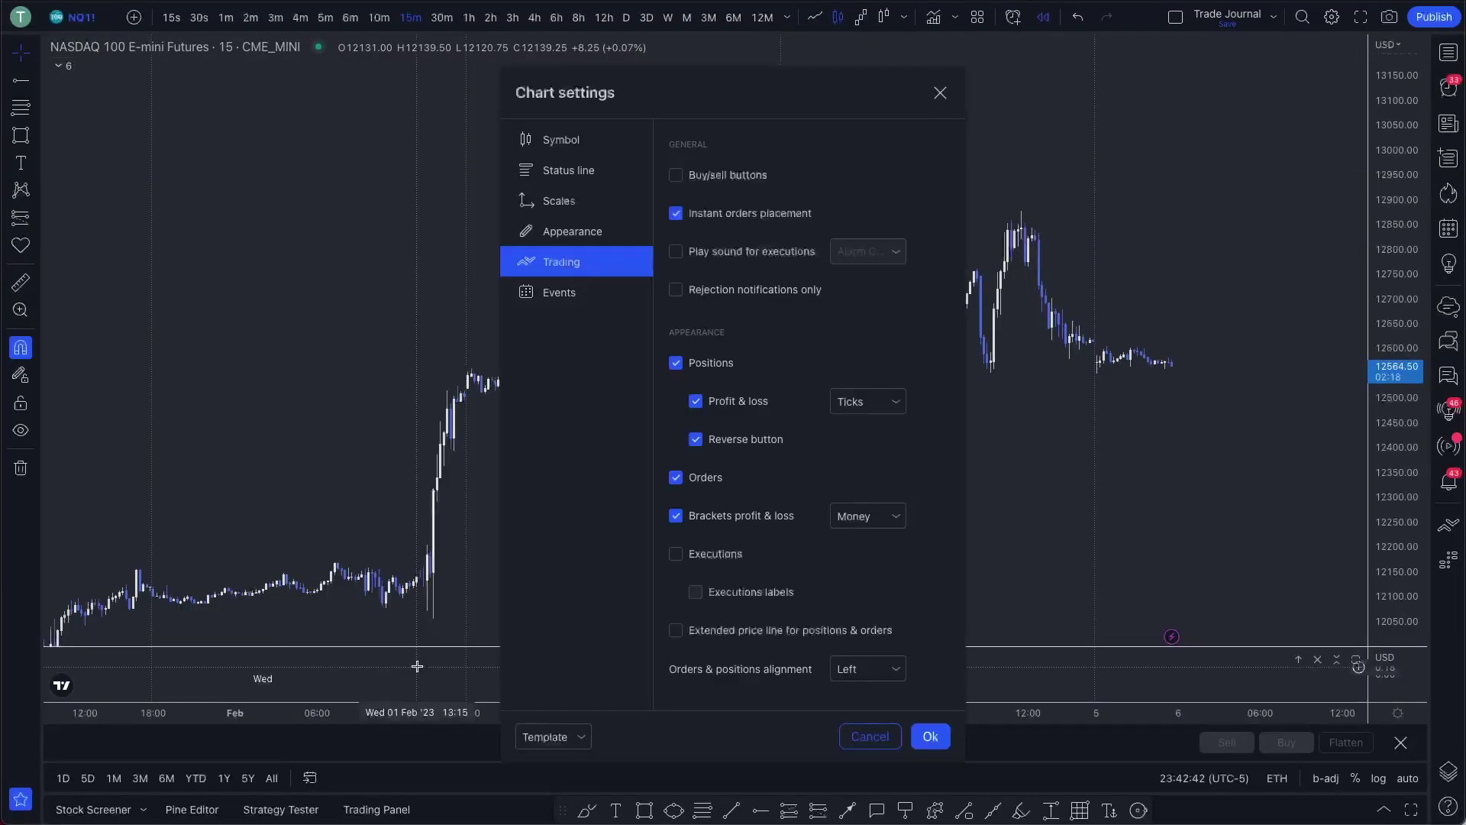
left_click(574, 229)
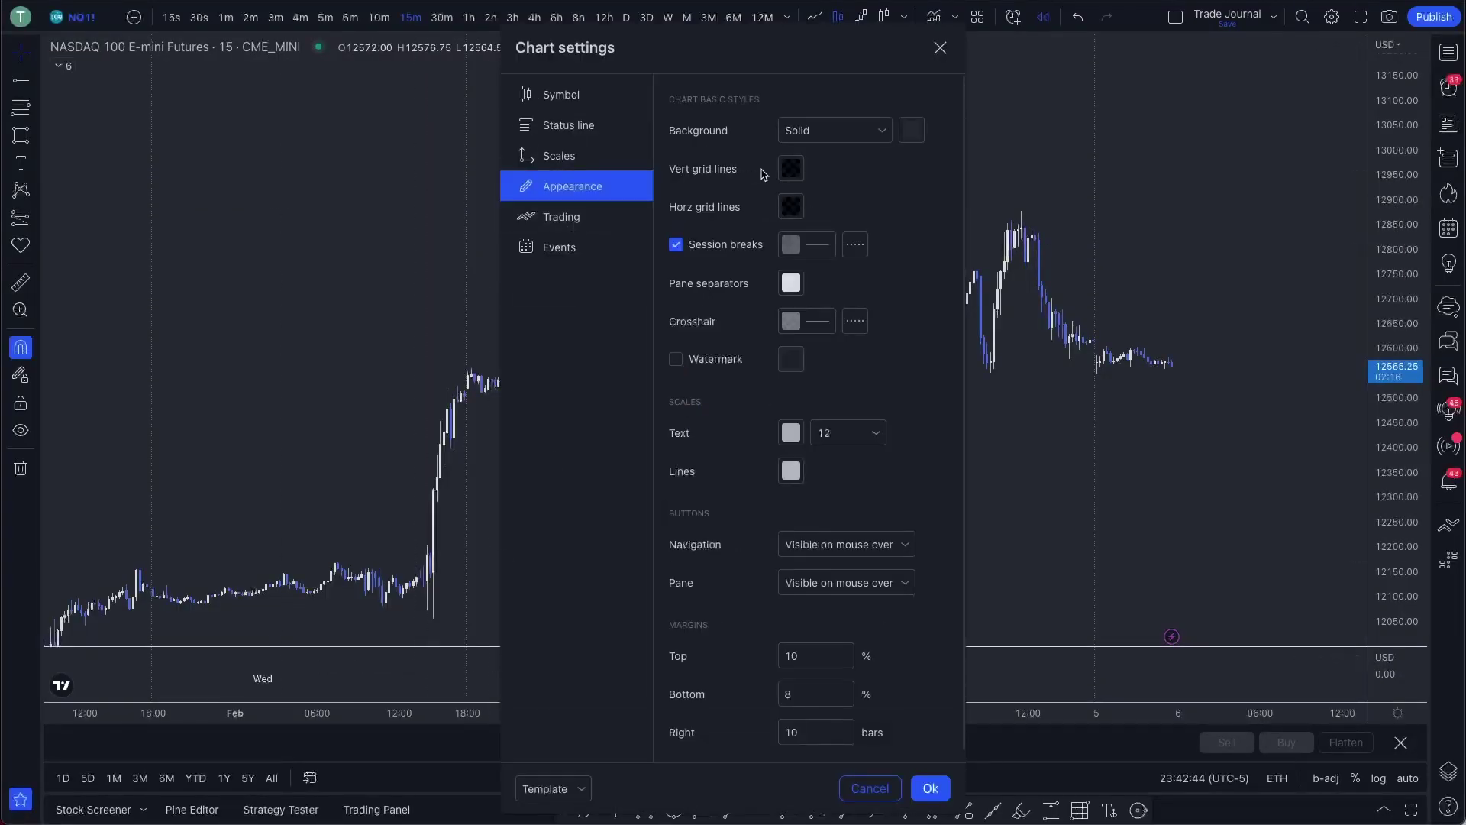
left_click(914, 130)
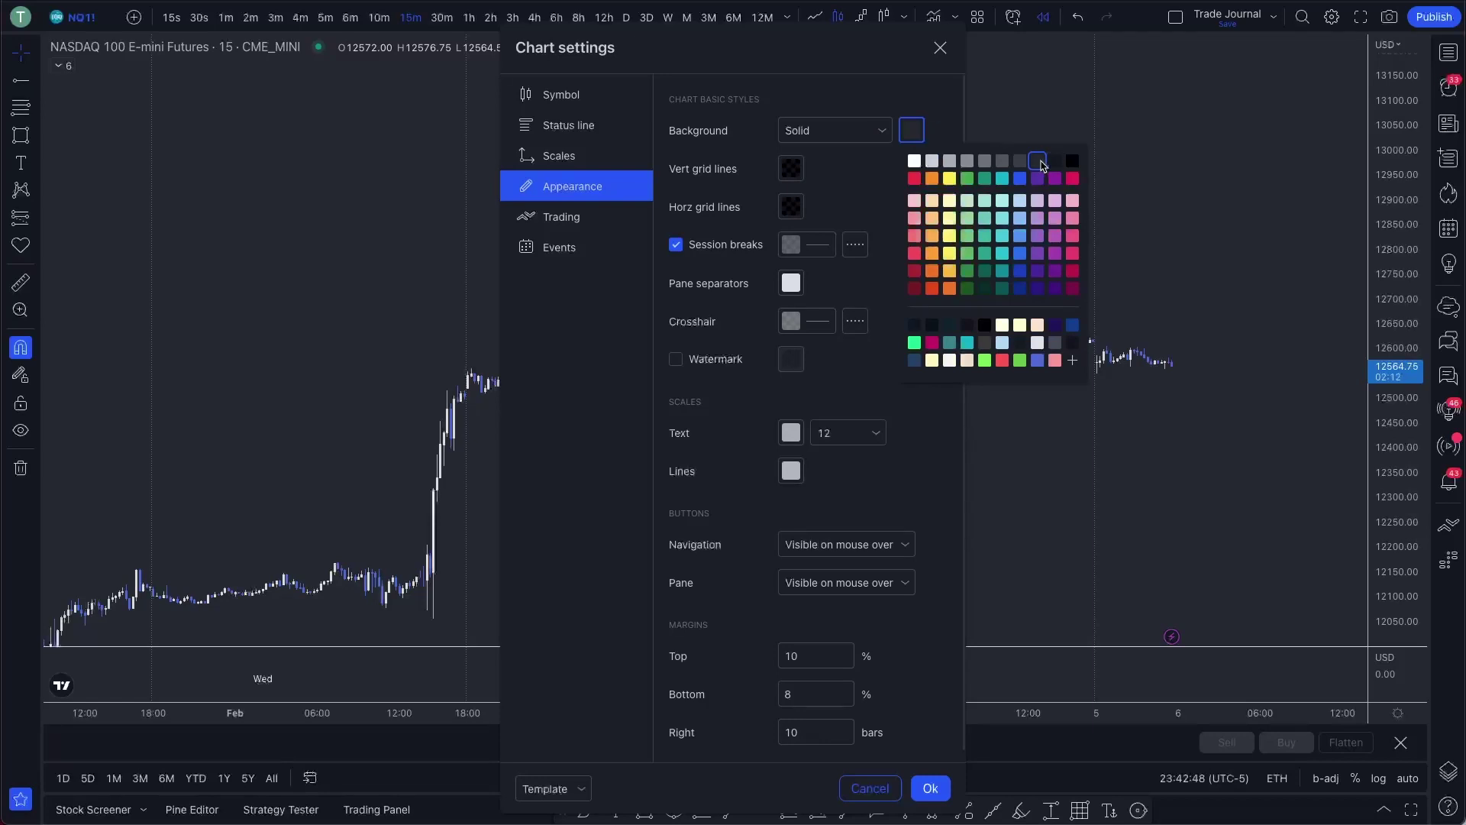
left_click(934, 112)
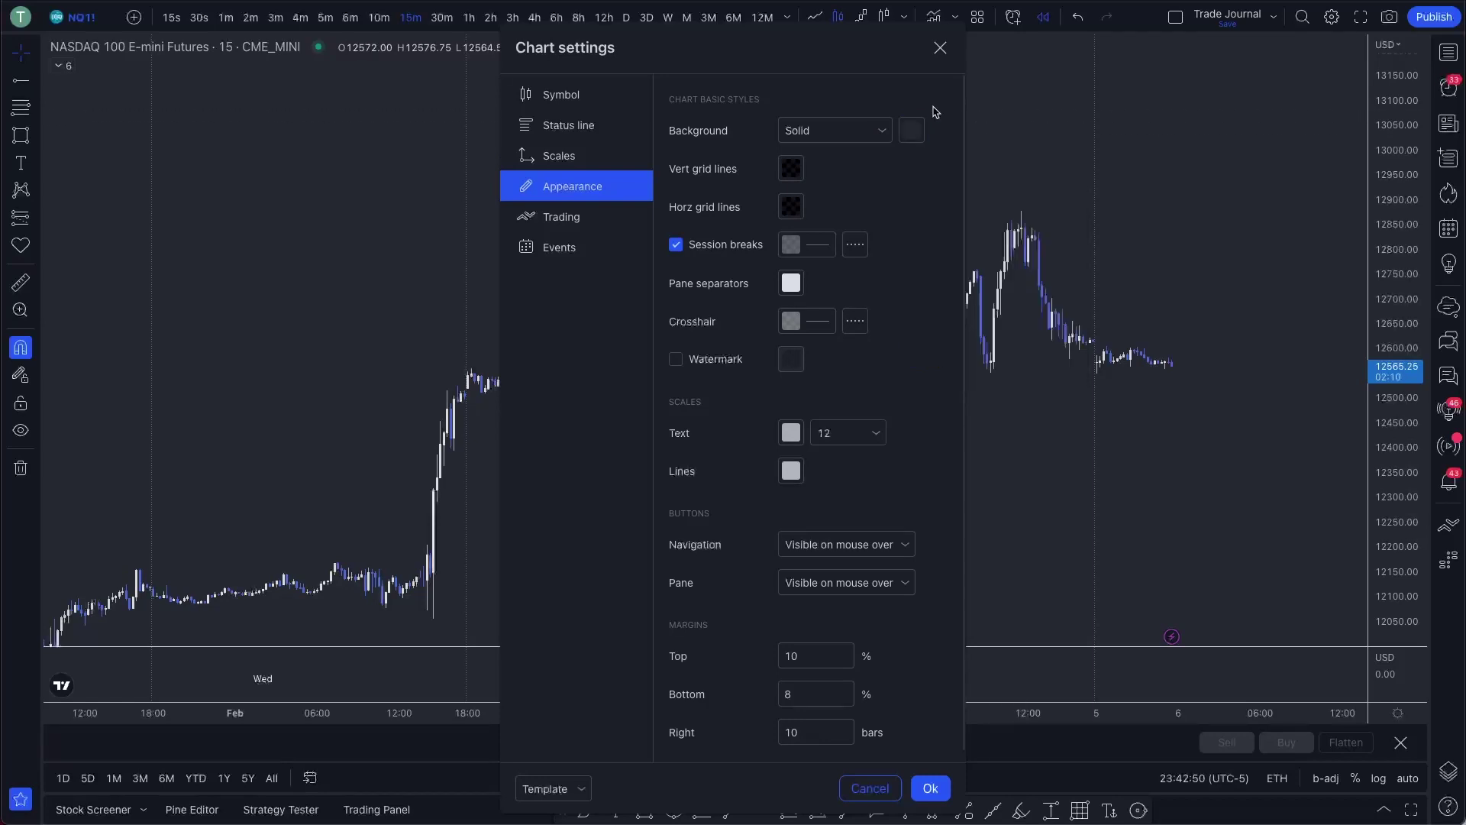
key("Escape")
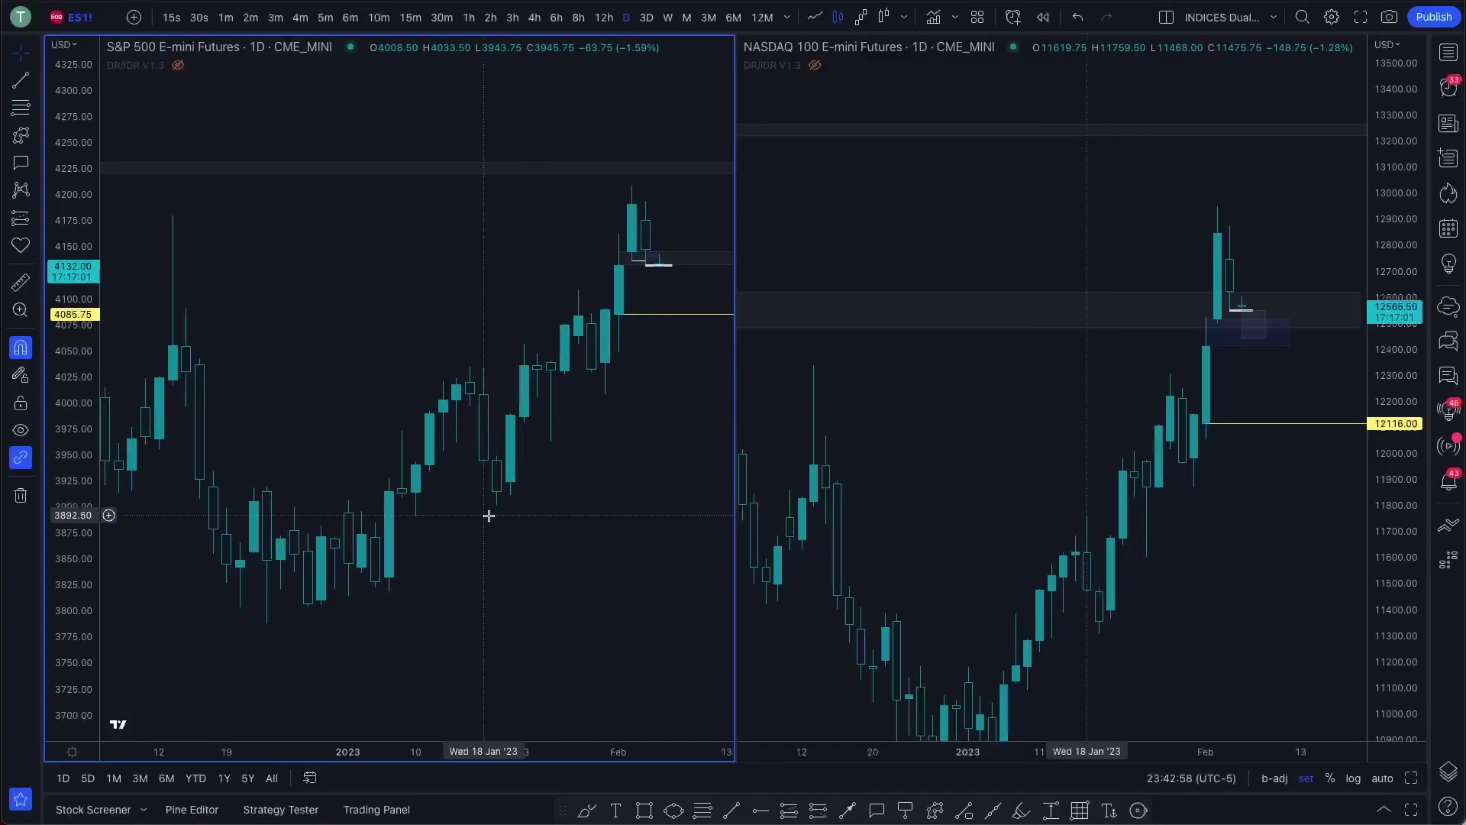
Double-click the S&P 500 candles to open that chart's Symbol candle settings
double_click(394, 550)
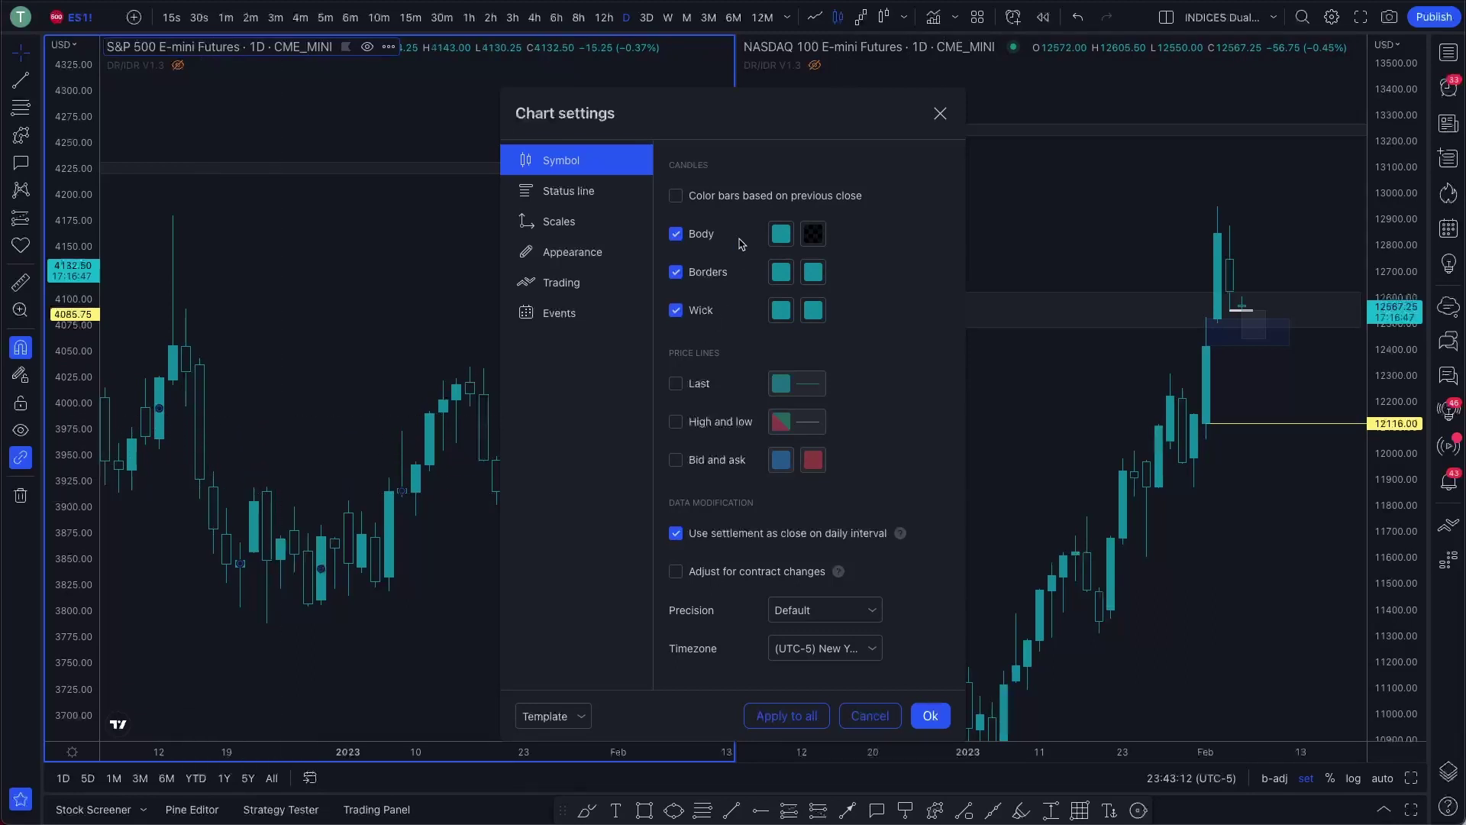
left_click(779, 236)
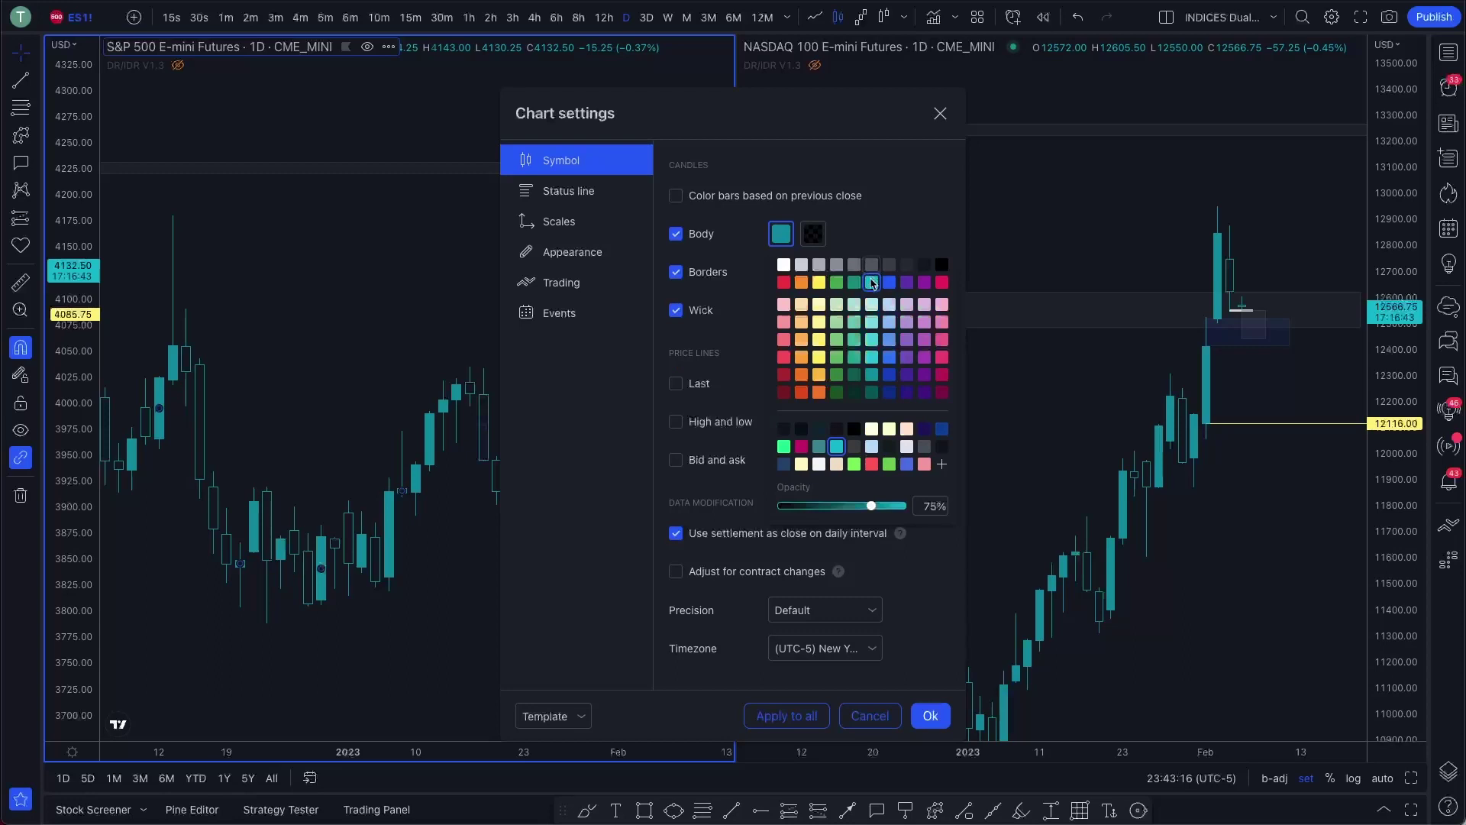
left_click(648, 411)
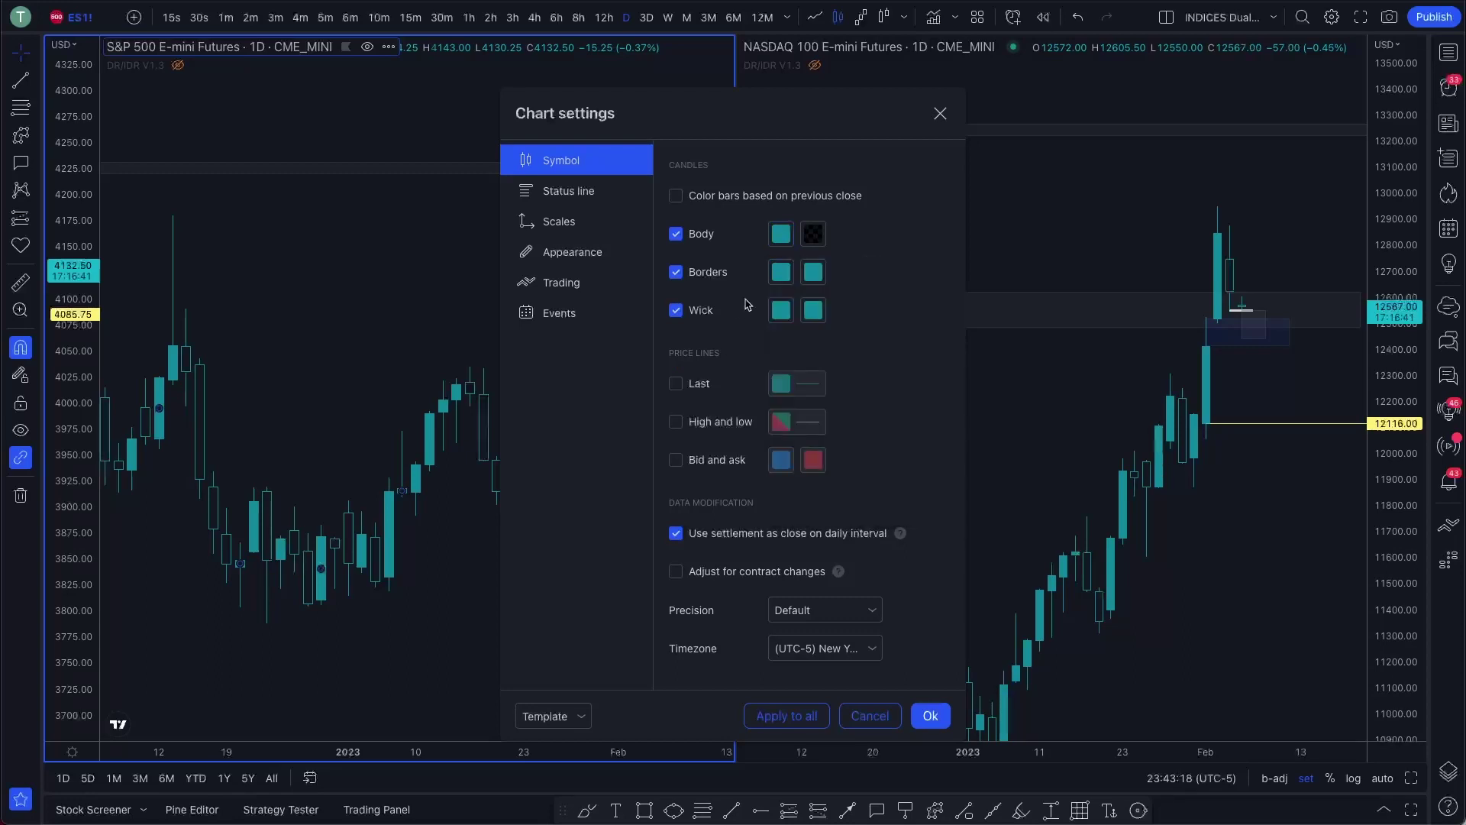
left_click(814, 235)
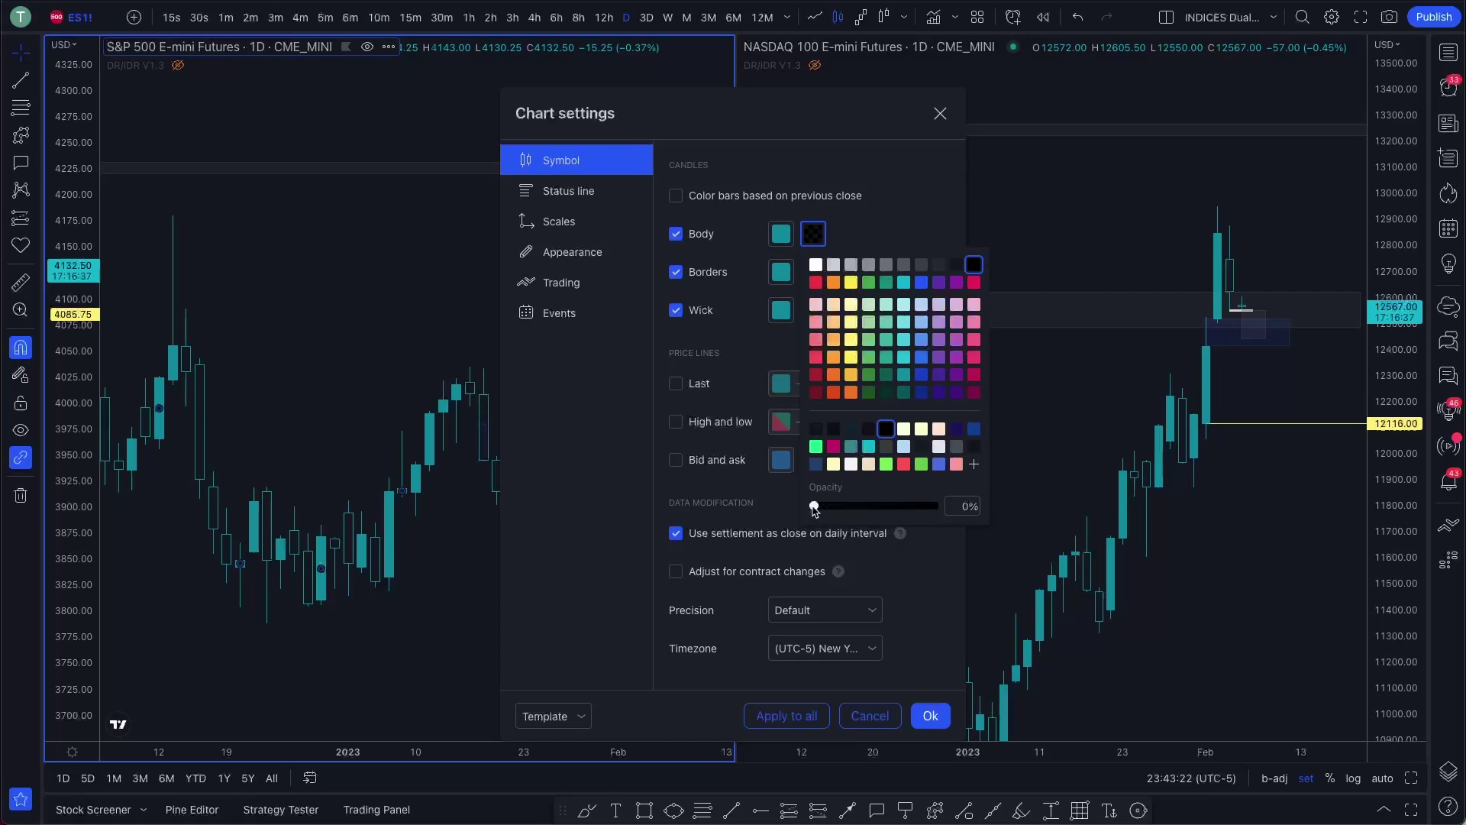
left_click(556, 492)
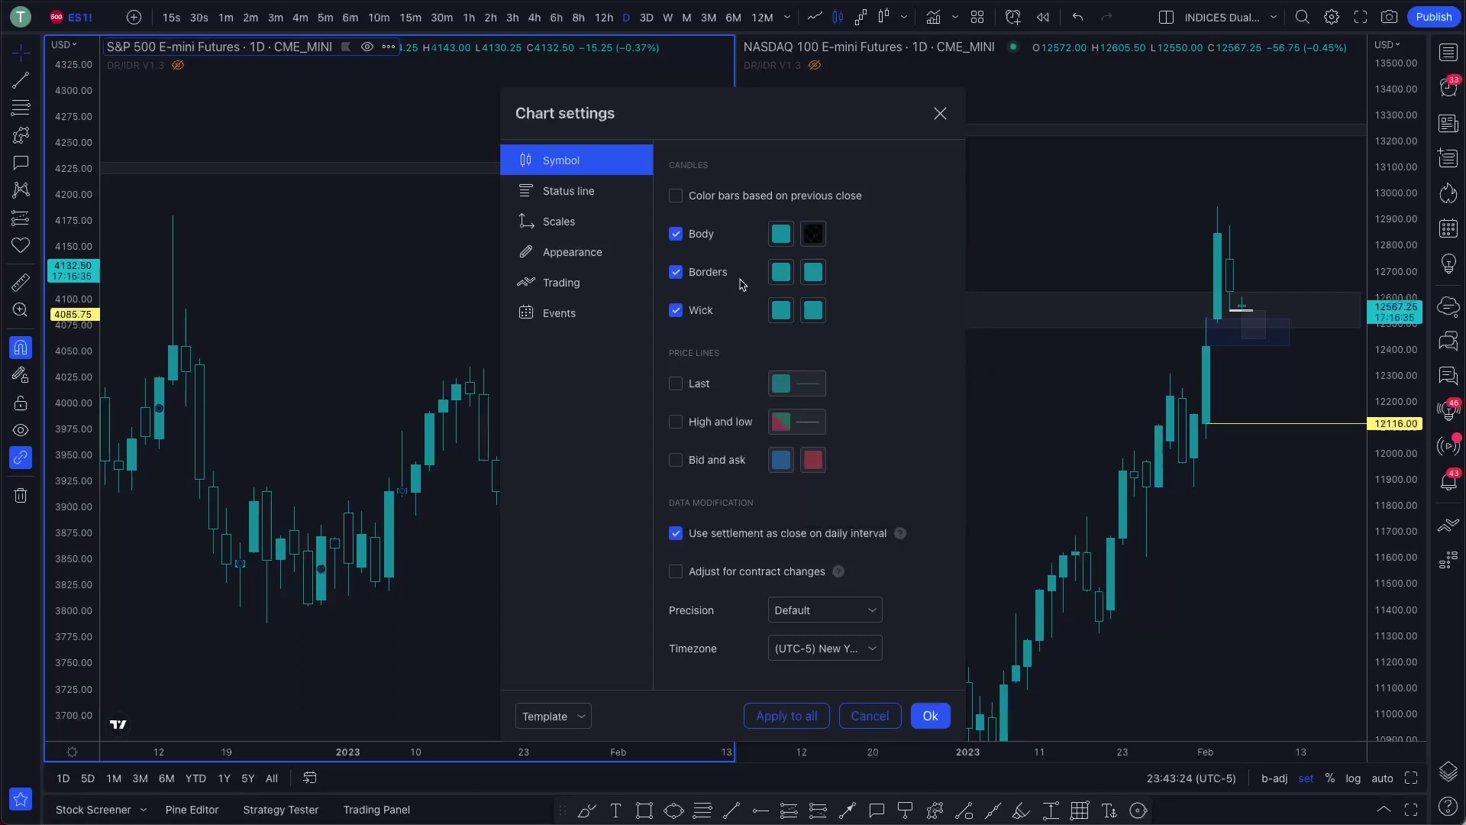
left_click(781, 273)
left_click(582, 504)
Preview grey, darker grey, black and navy backgrounds on the S&P 500 chart, then cancel
left_click(615, 253)
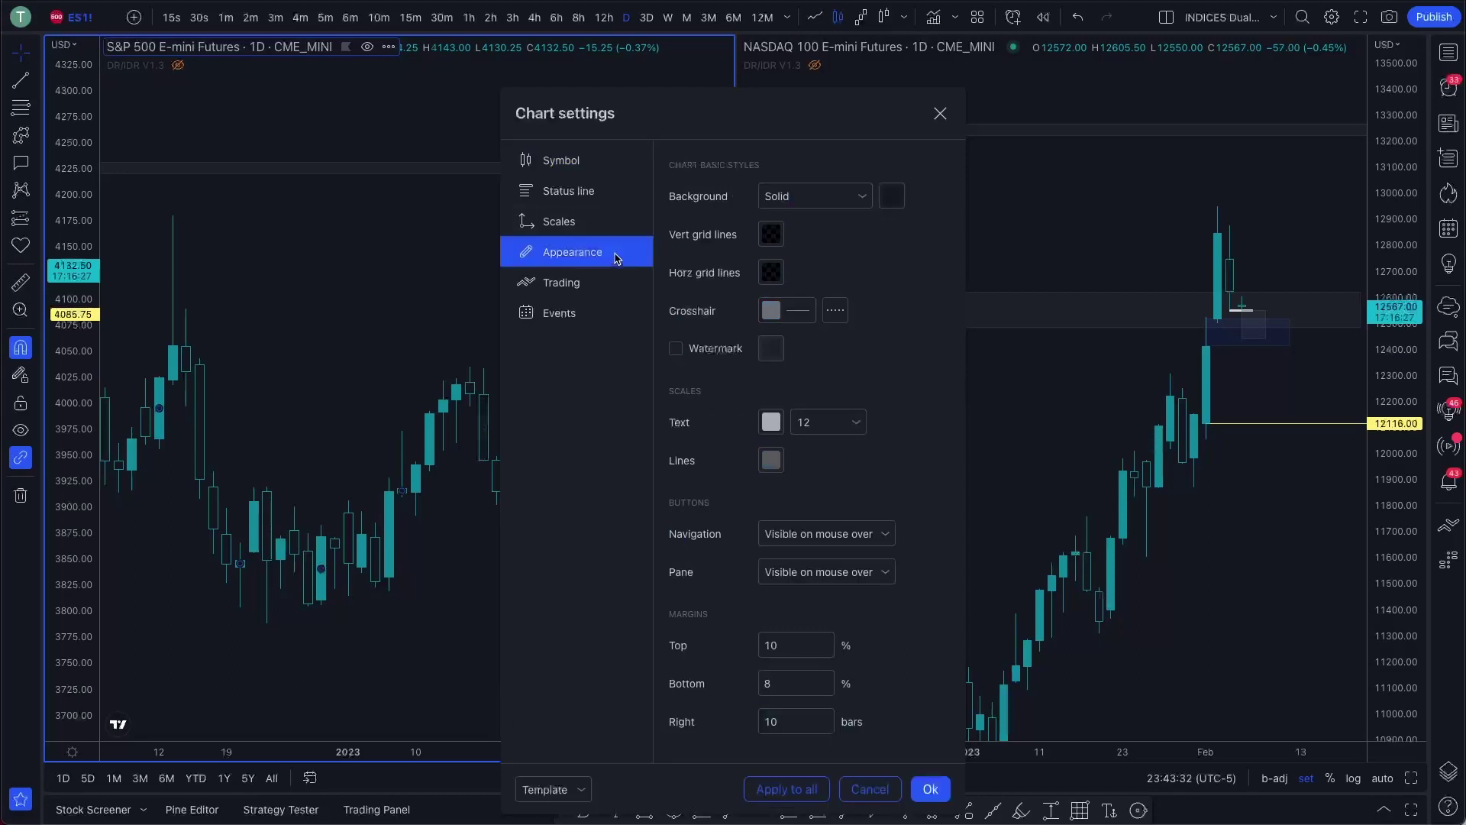
left_click(892, 198)
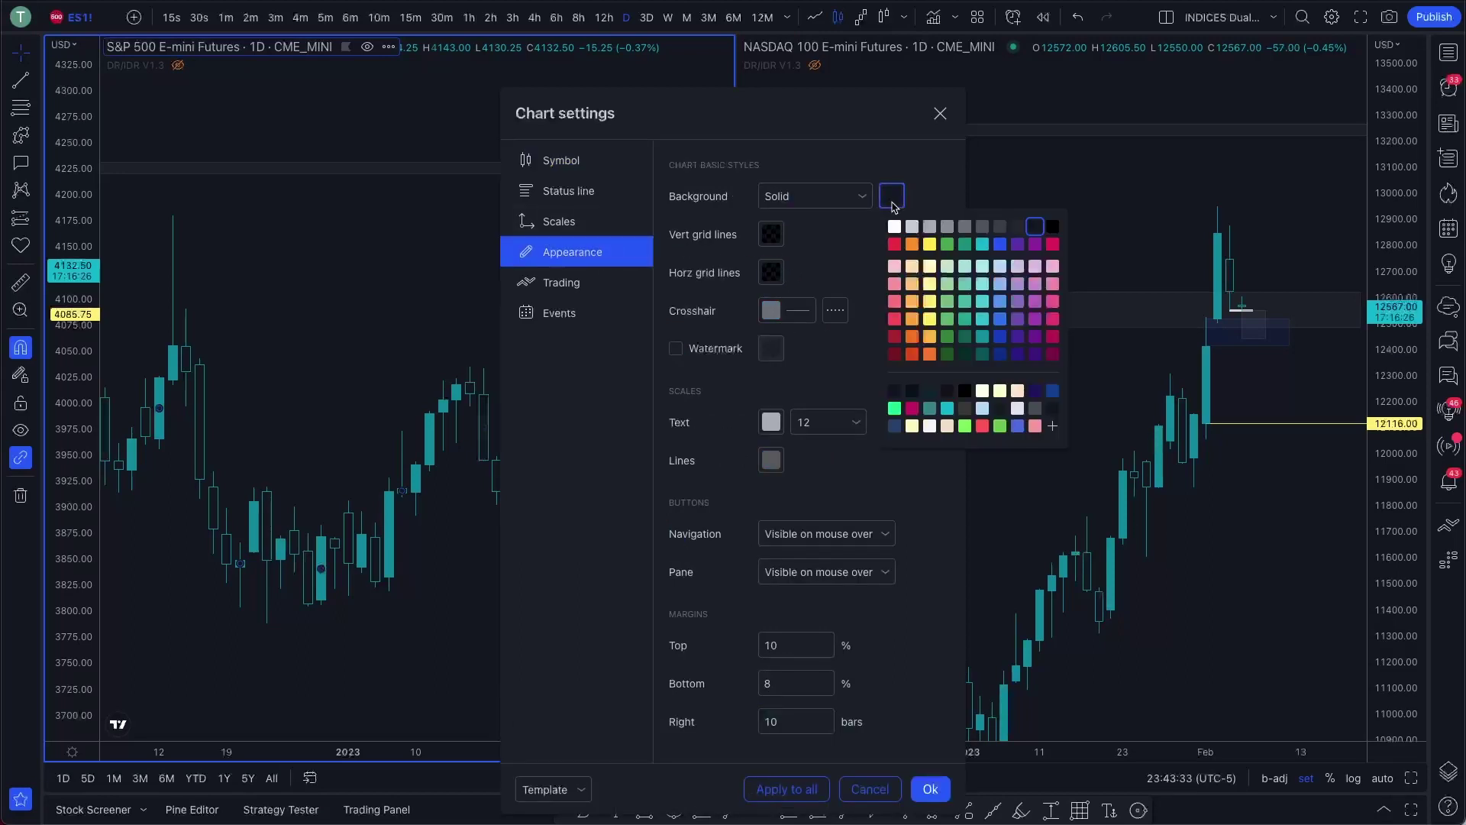
left_click(1019, 227)
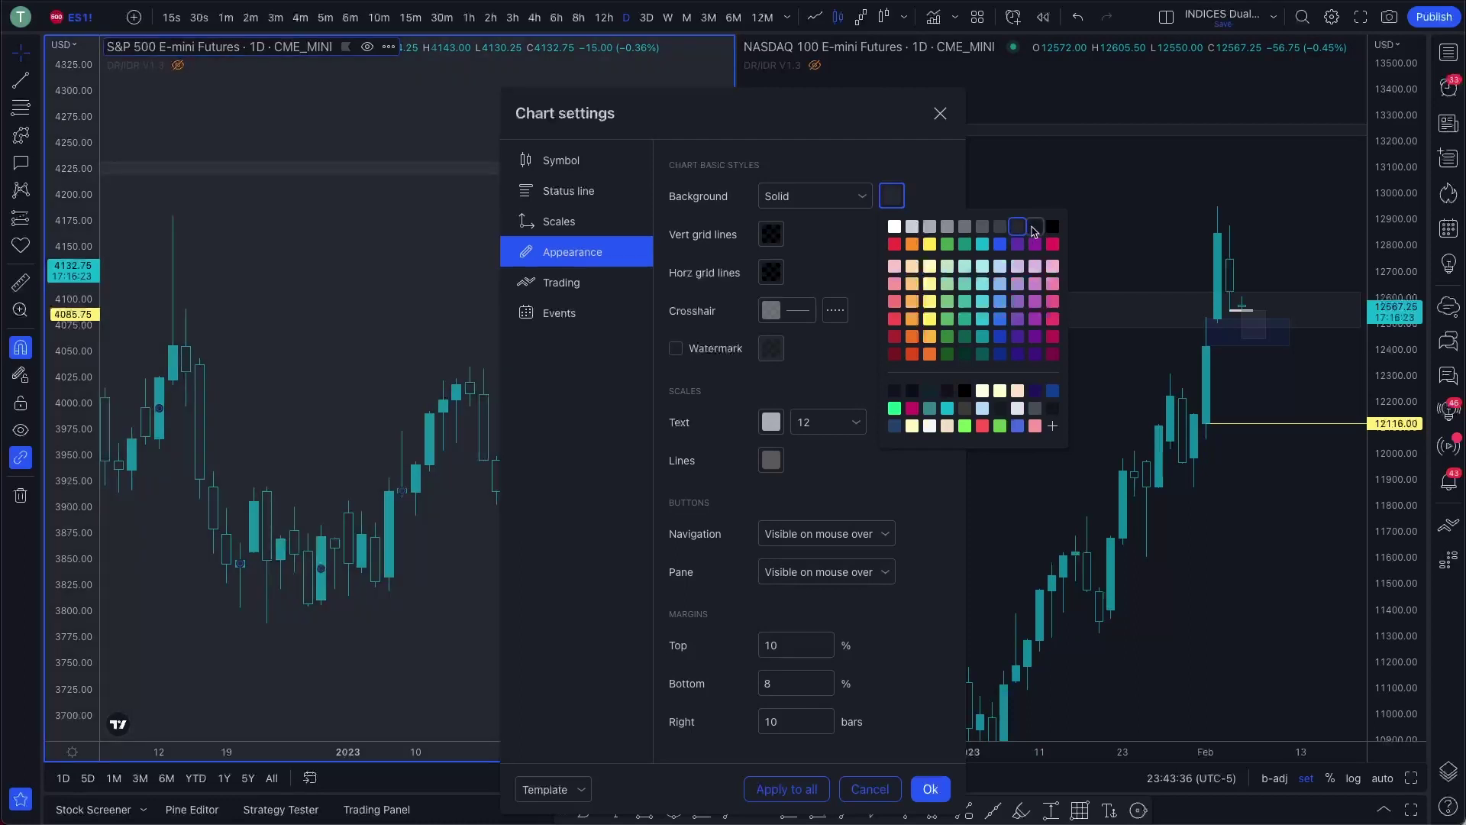
left_click(1034, 228)
left_click(1053, 227)
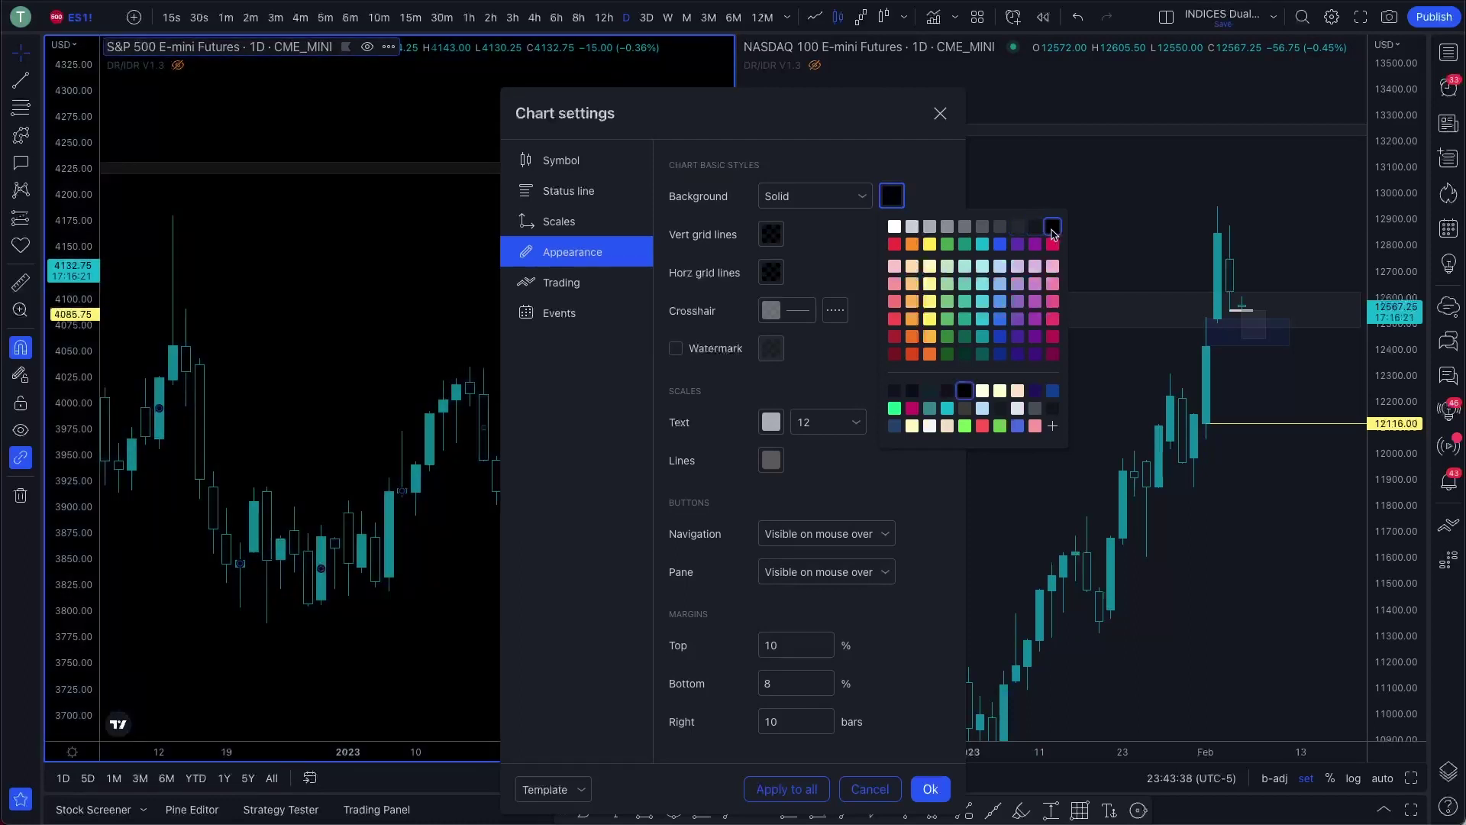
left_click(1037, 227)
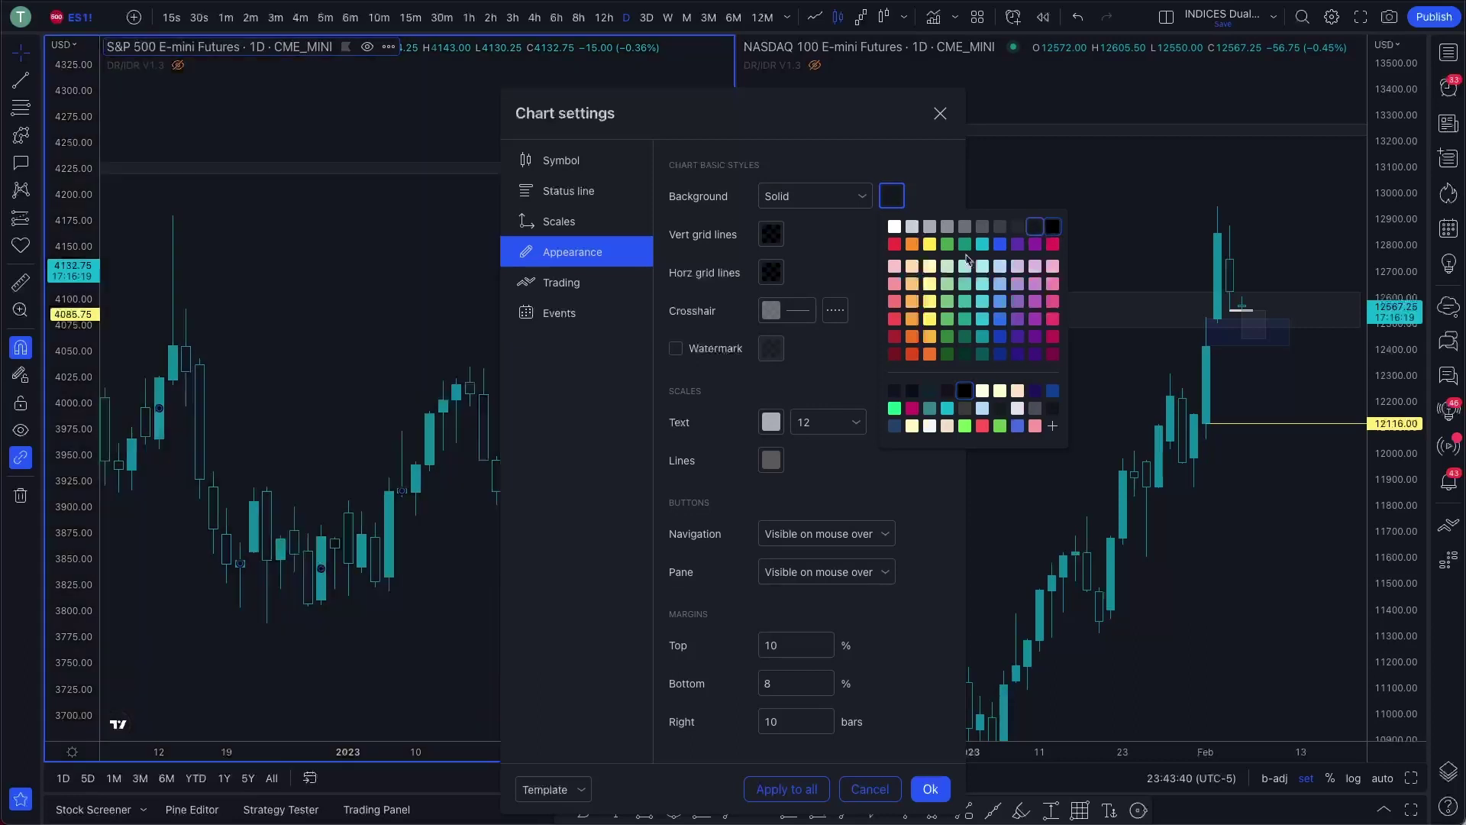
left_click(873, 790)
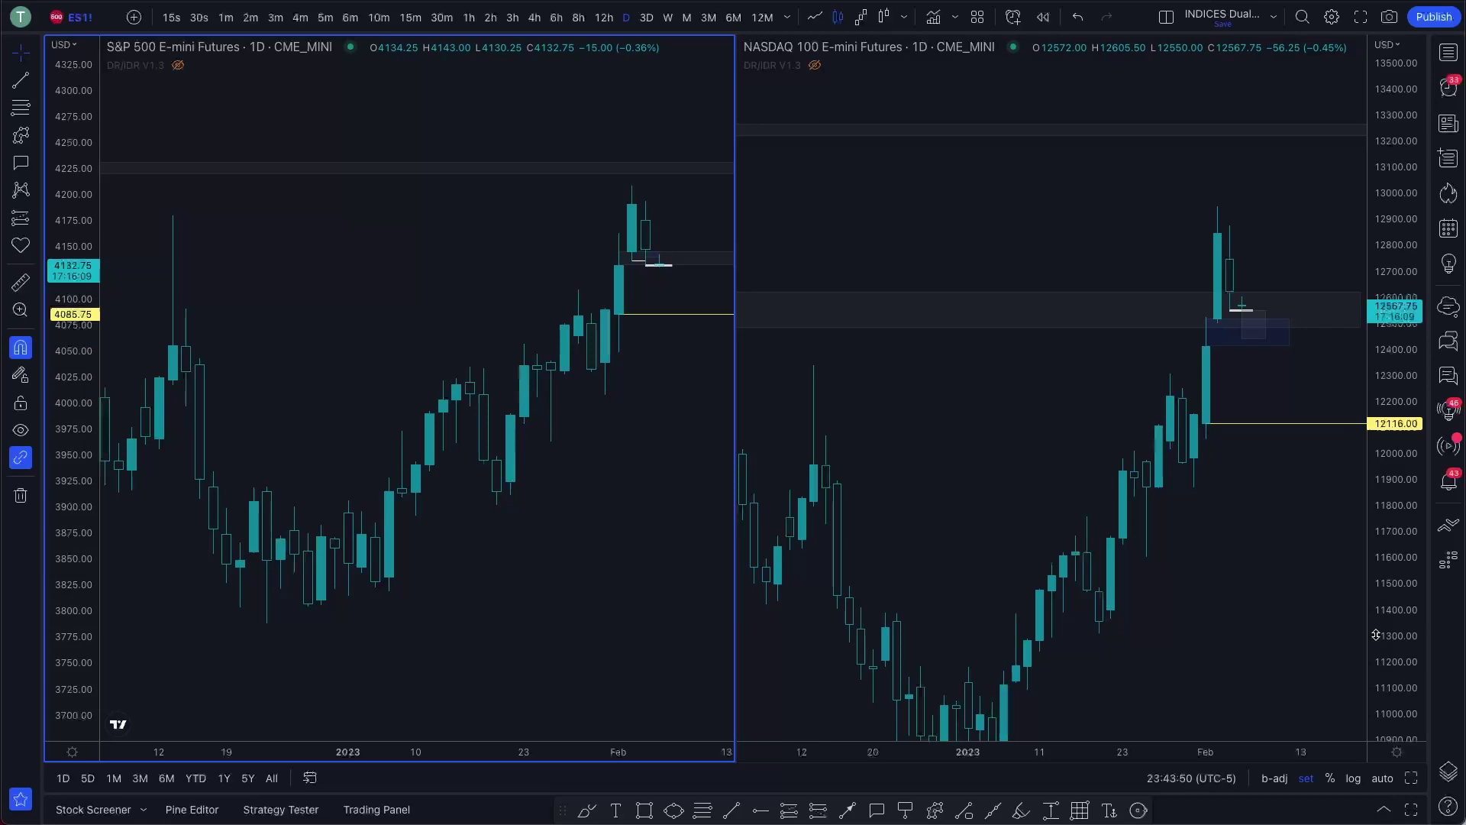
left_click_drag(536, 600, 538, 629)
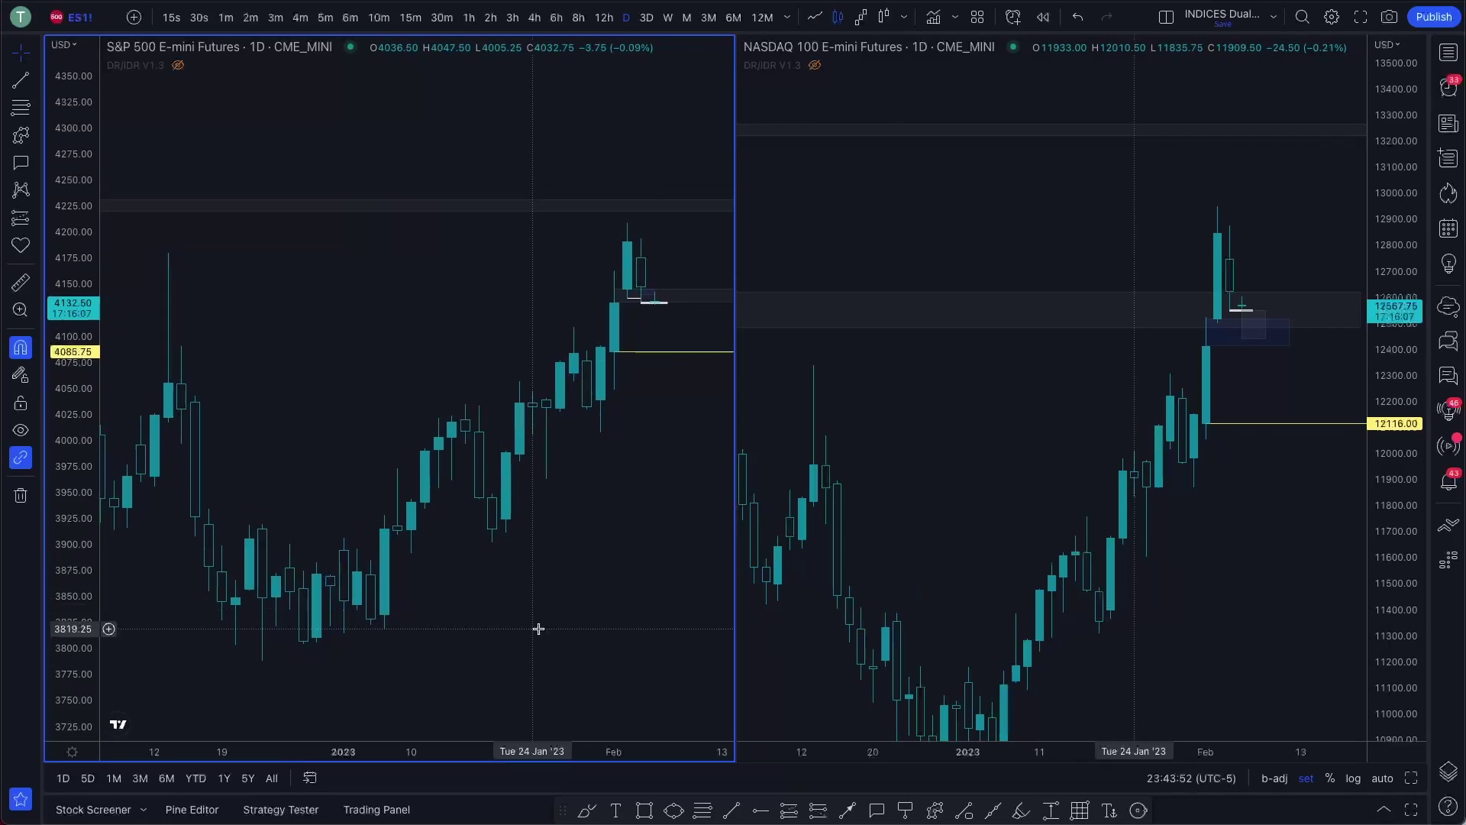